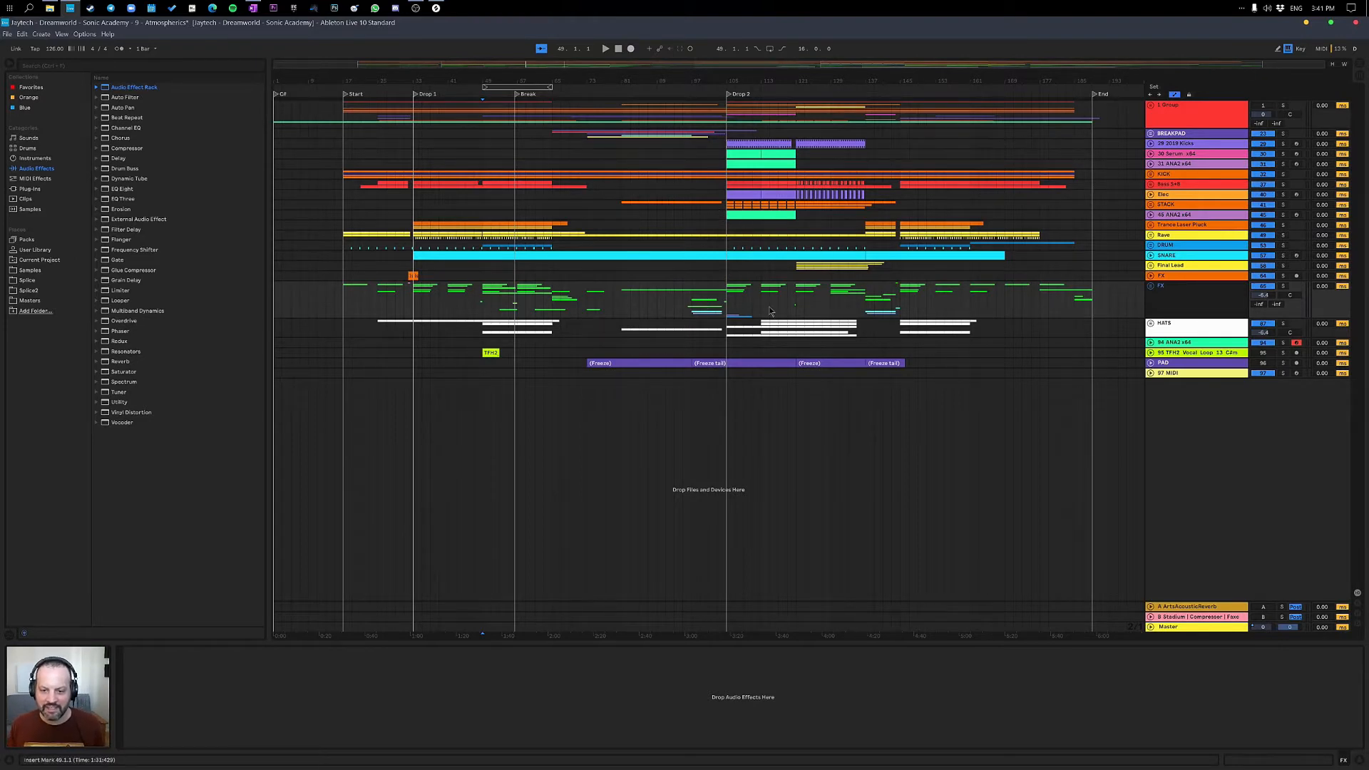
Unfold the 94 ANA2 track and insert an empty two-bar MIDI clip on it from bar 49 to bar 51.
{"action": "left_click", "coordinate": [1188, 328]}
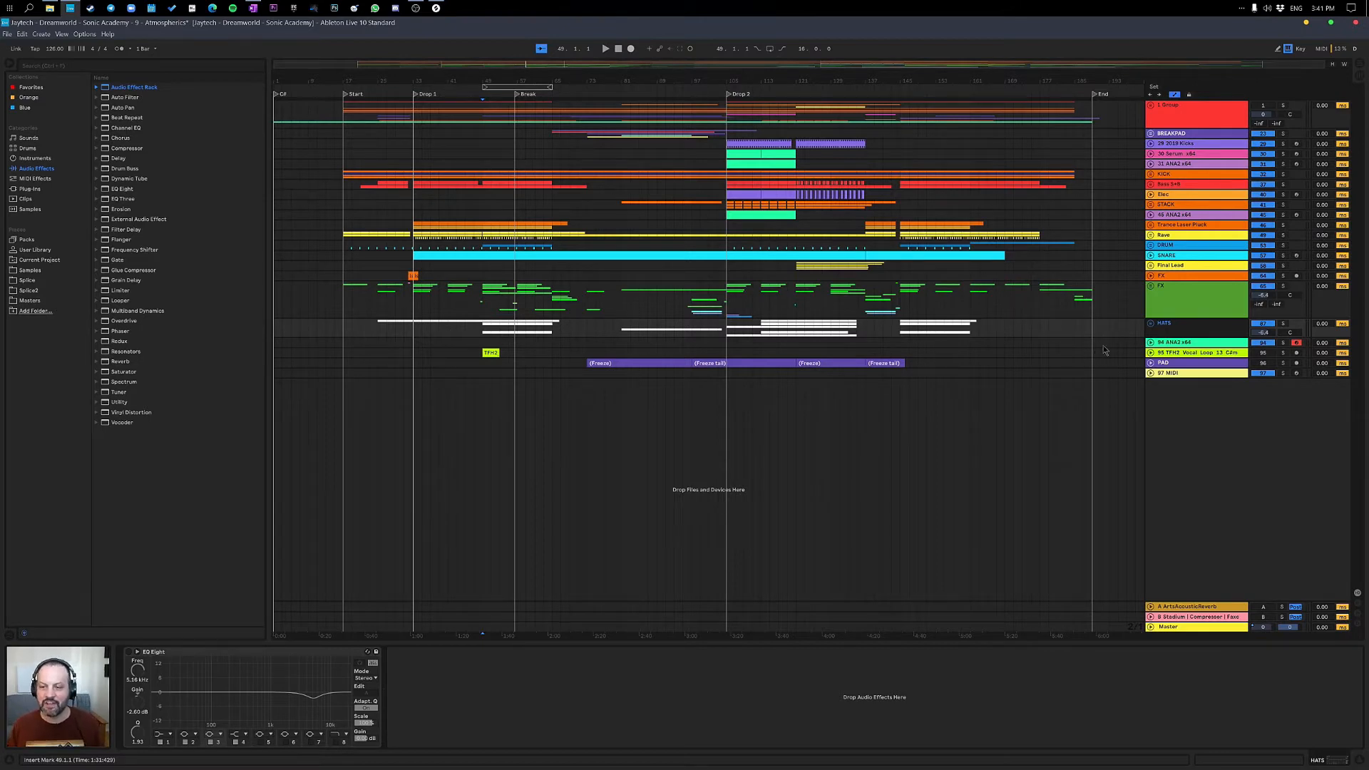
{"action": "left_click", "coordinate": [1180, 344]}
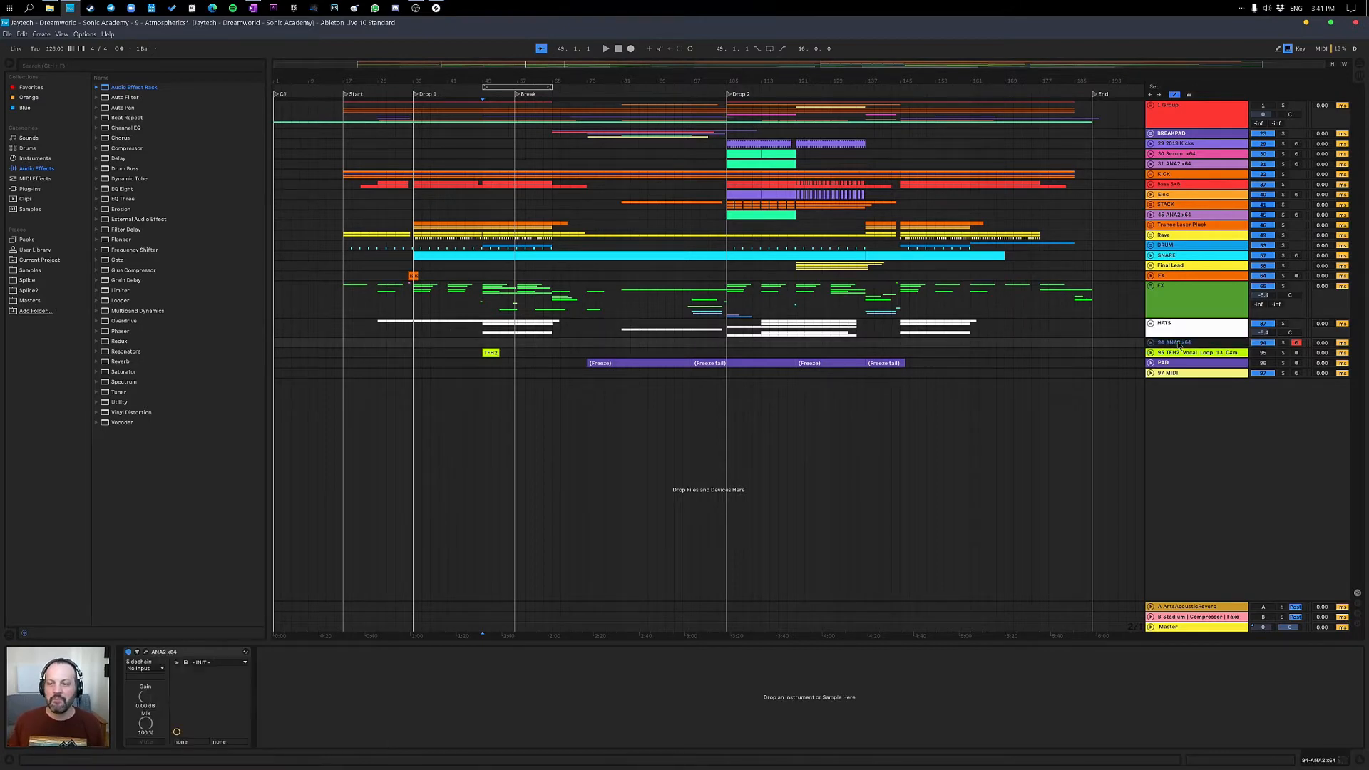
{"action": "left_click", "coordinate": [1151, 343]}
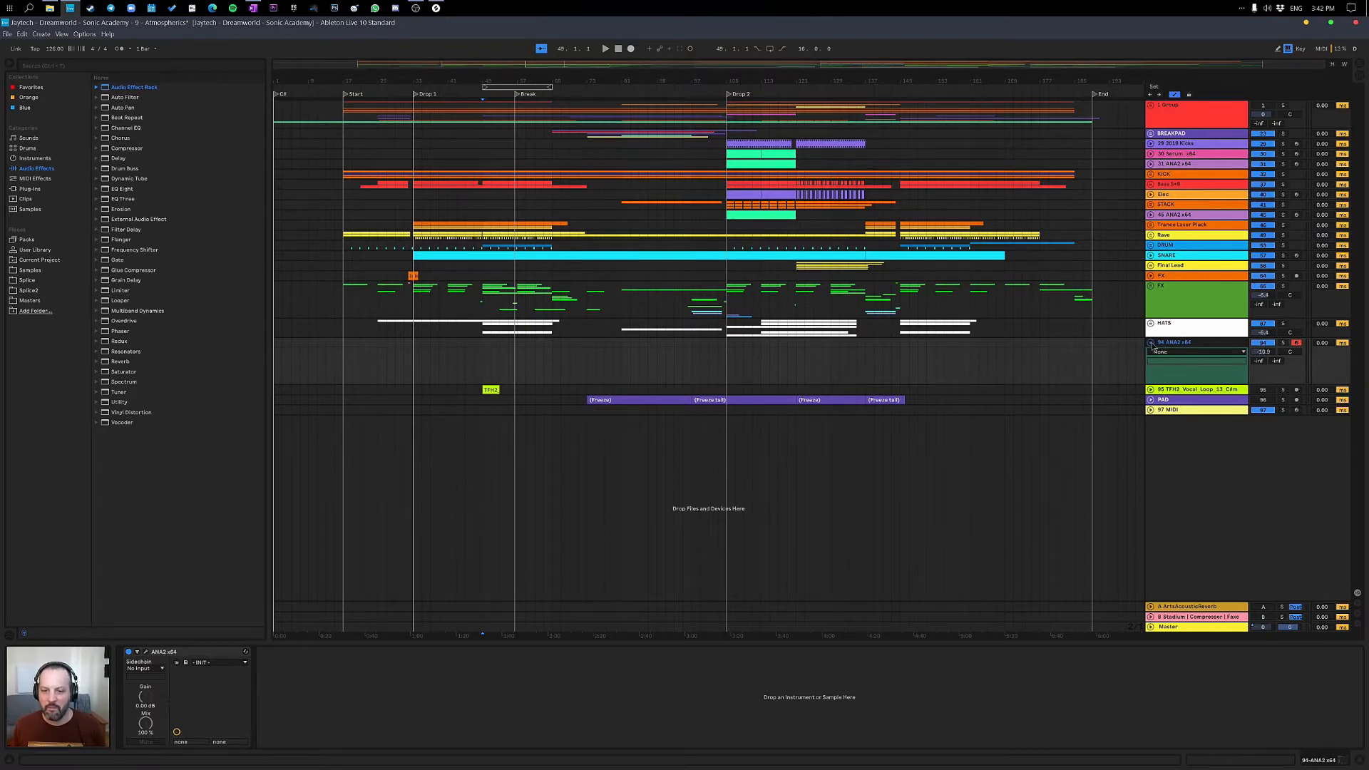
{"action": "left_click_drag", "start_coordinate": [484, 344], "coordinate": [489, 348]}
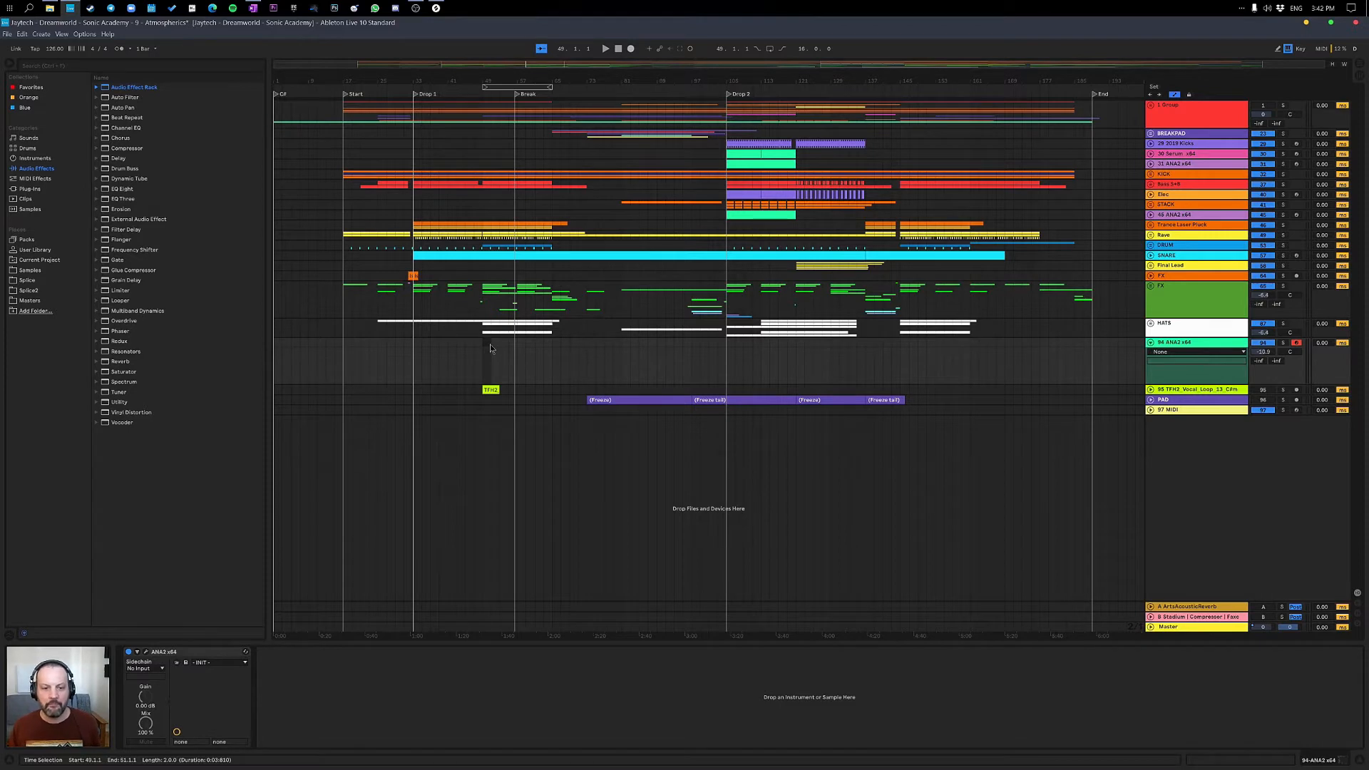
{"action": "left_click", "coordinate": [490, 345]}
{"action": "key", "text": "ctrl+z"}
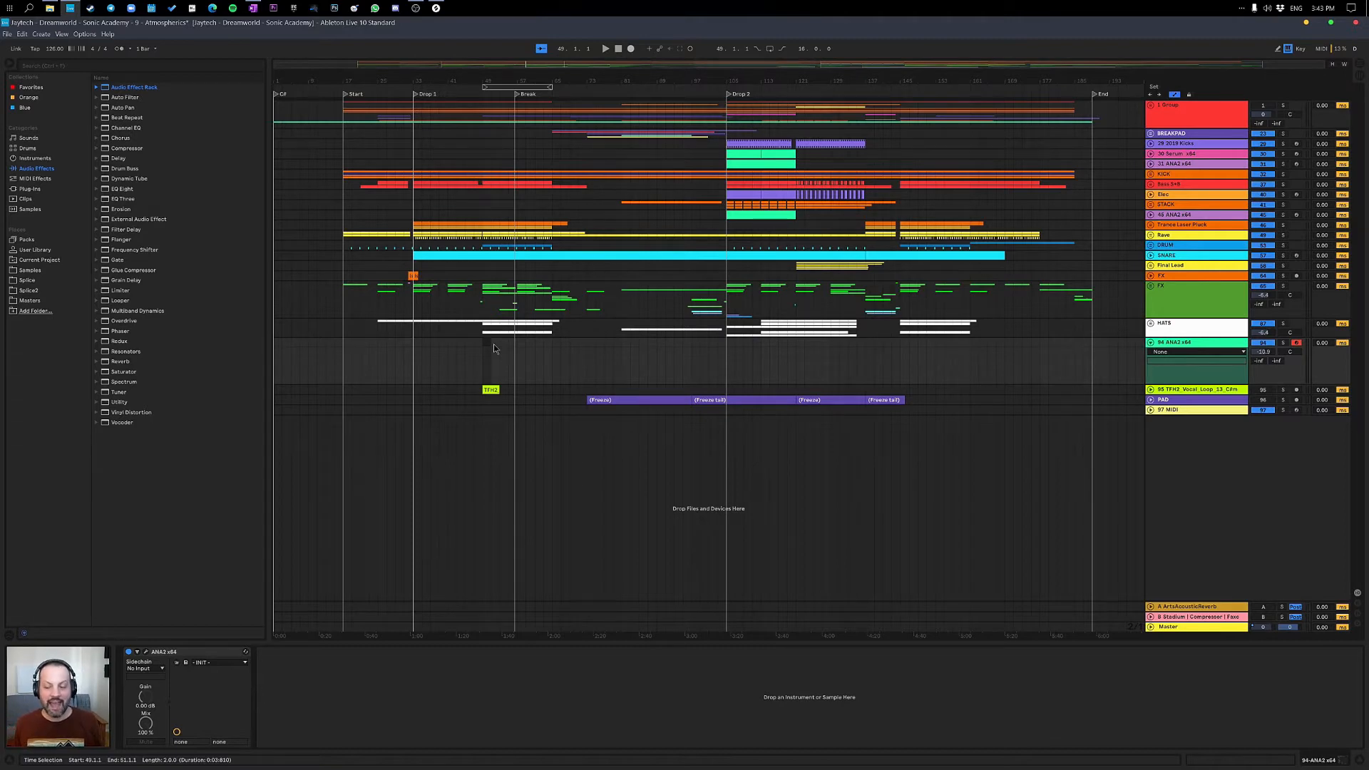
{"action": "left_click_drag", "start_coordinate": [493, 343], "coordinate": [482, 343]}
{"action": "key", "text": "ctrl+shift+m"}
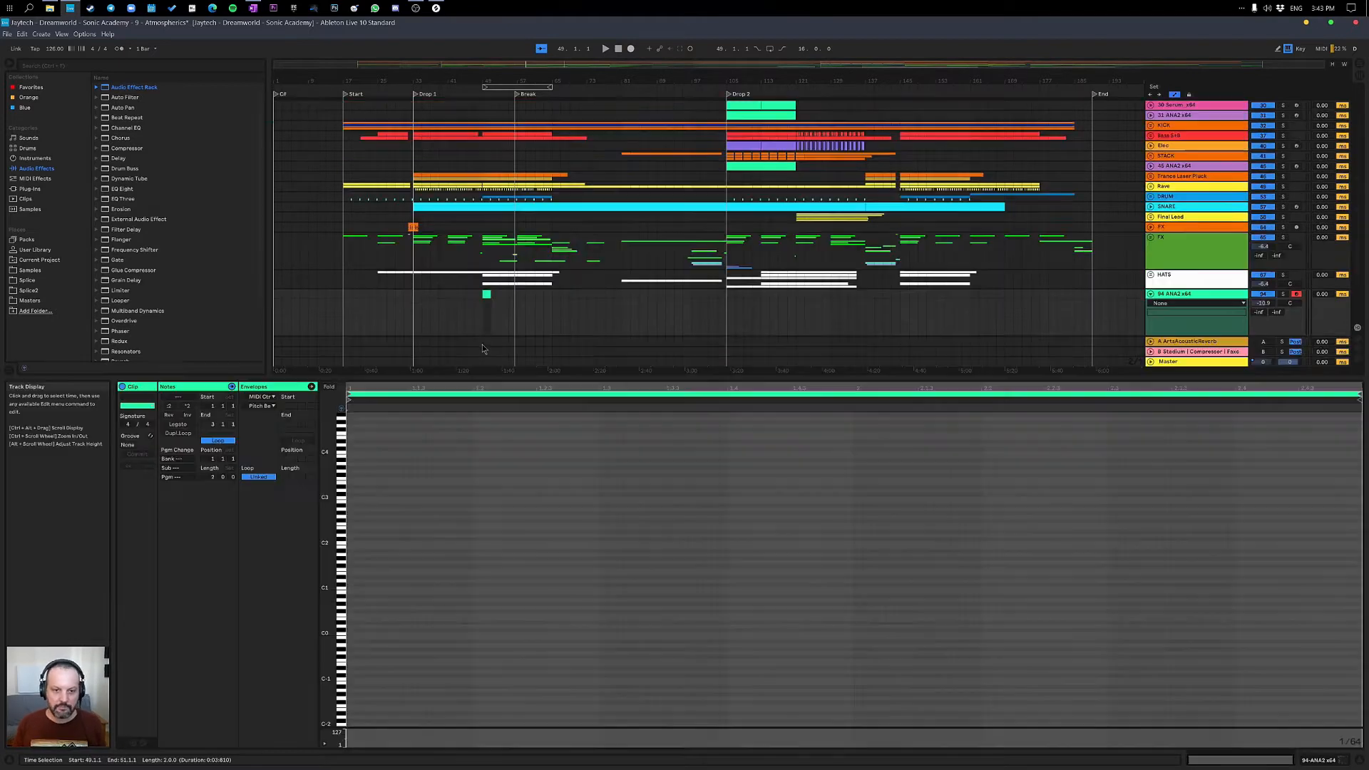
Draw C#3, E3 and G#3 notes at the start of the clip and stretch them across its full two bars.
{"action": "key", "text": "b"}
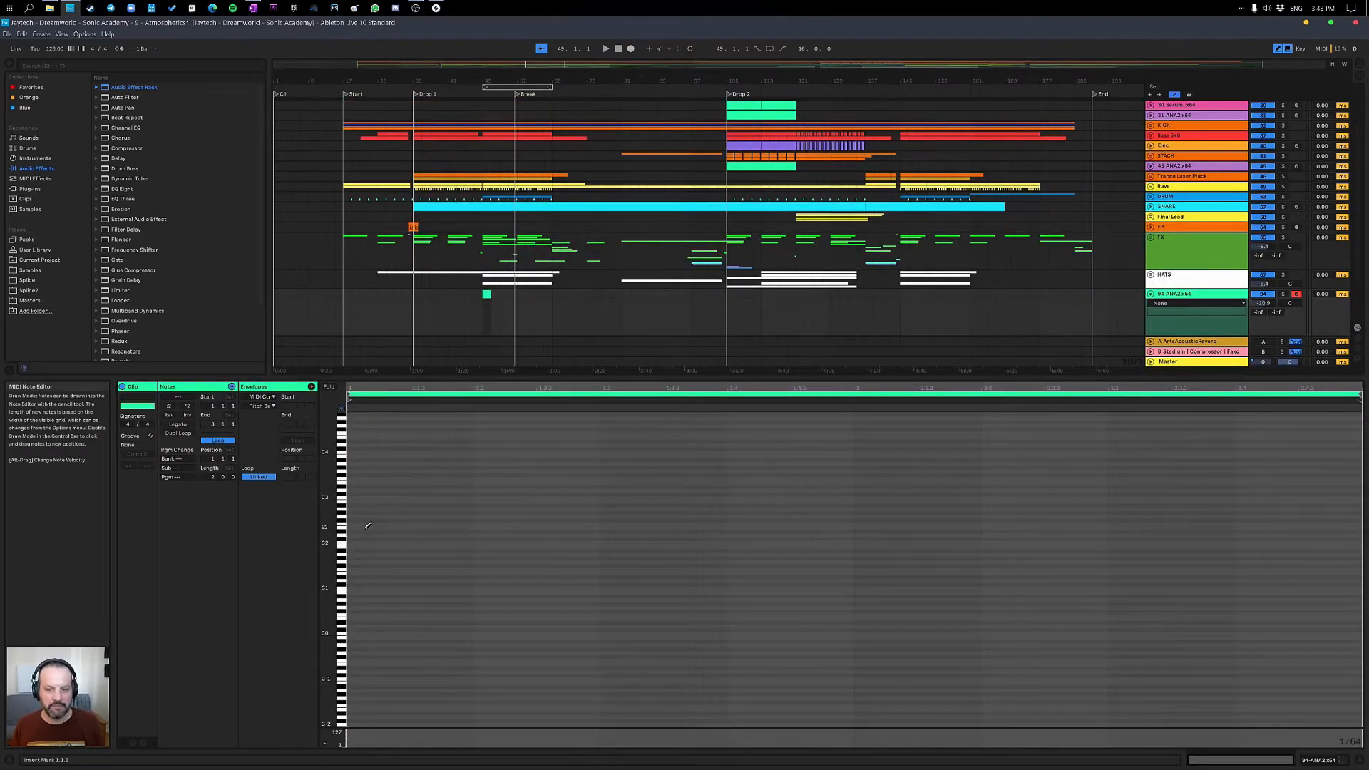
{"action": "left_click", "coordinate": [349, 494]}
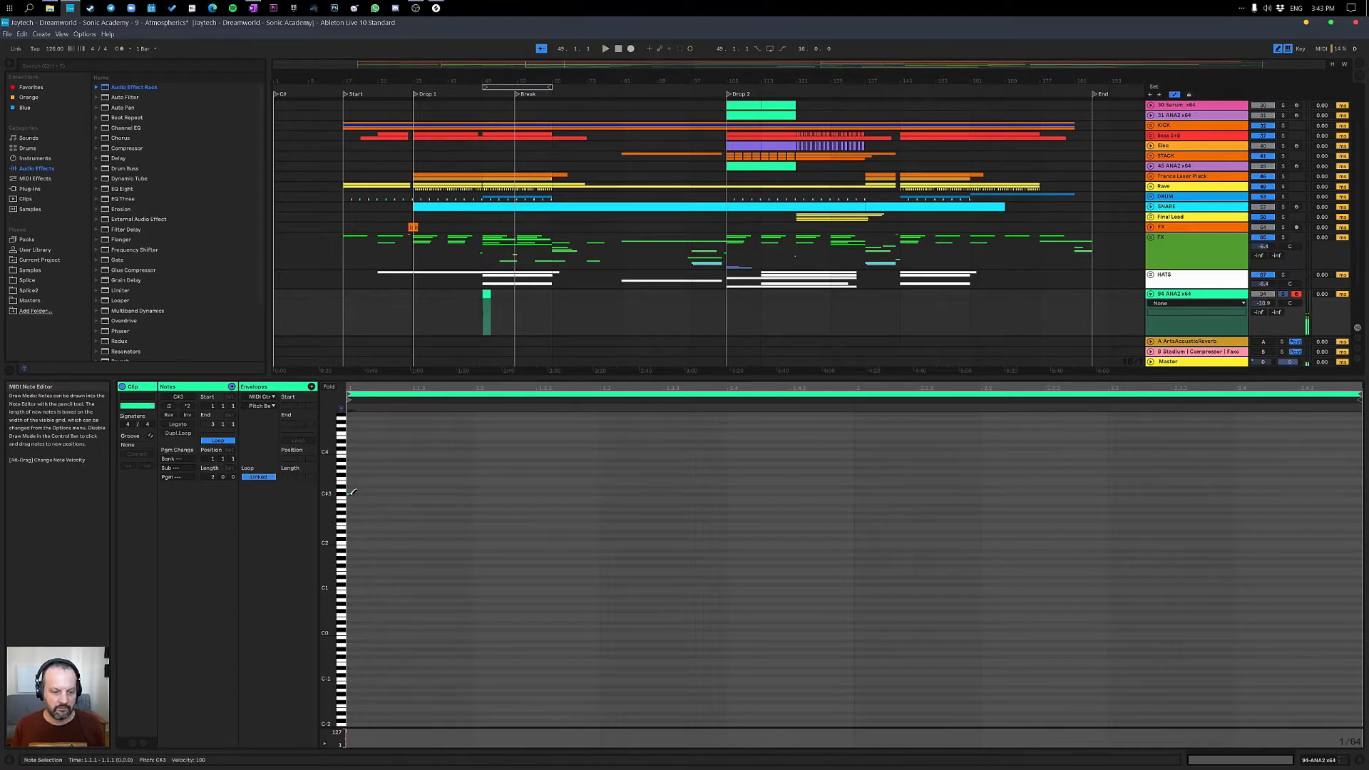
{"action": "left_click_drag", "start_coordinate": [353, 492], "coordinate": [350, 481]}
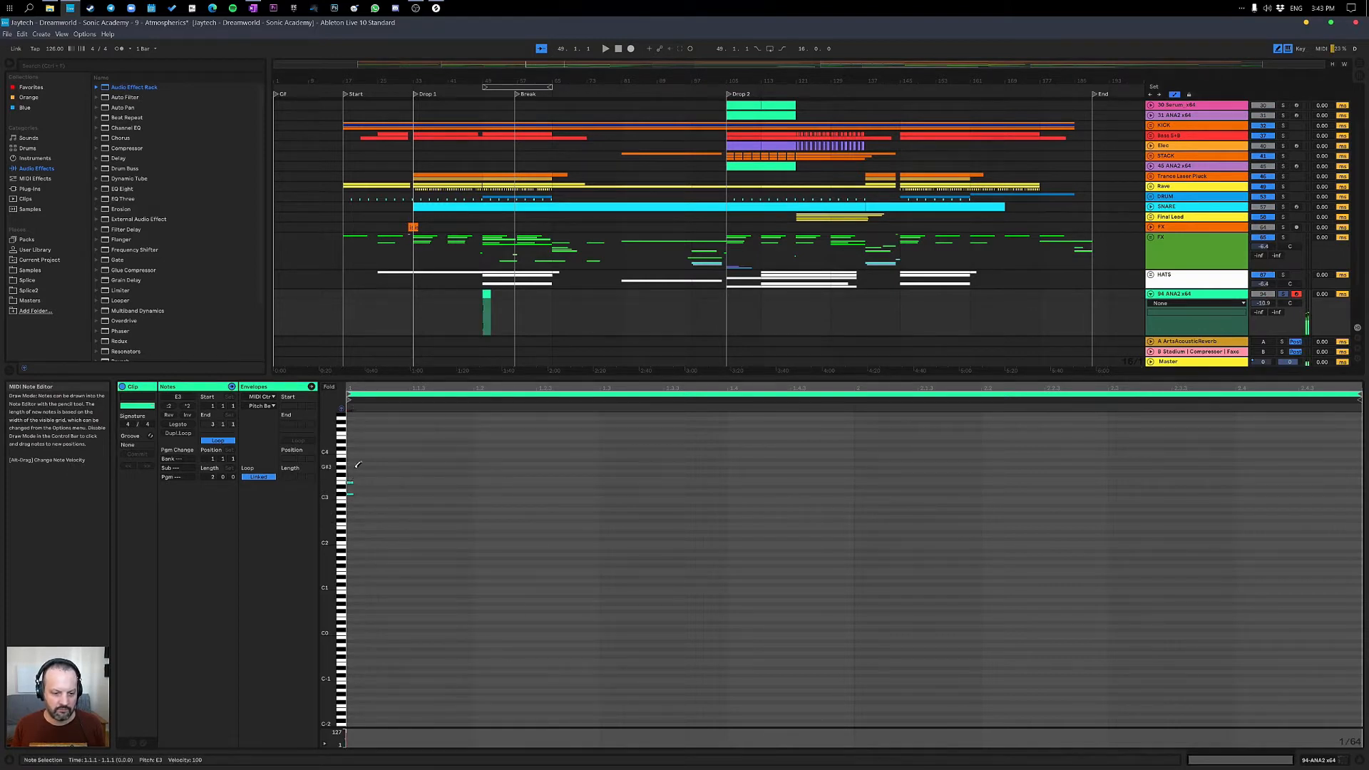
{"action": "left_click", "coordinate": [351, 468]}
{"action": "key", "text": "b"}
{"action": "mouse_move", "coordinate": [362, 460]}
{"action": "left_mouse_down"}
{"action": "mouse_move", "coordinate": [347, 499]}
{"action": "mouse_move", "coordinate": [1367, 454]}
{"action": "mouse_move", "coordinate": [1341, 458]}
{"action": "left_mouse_up"}
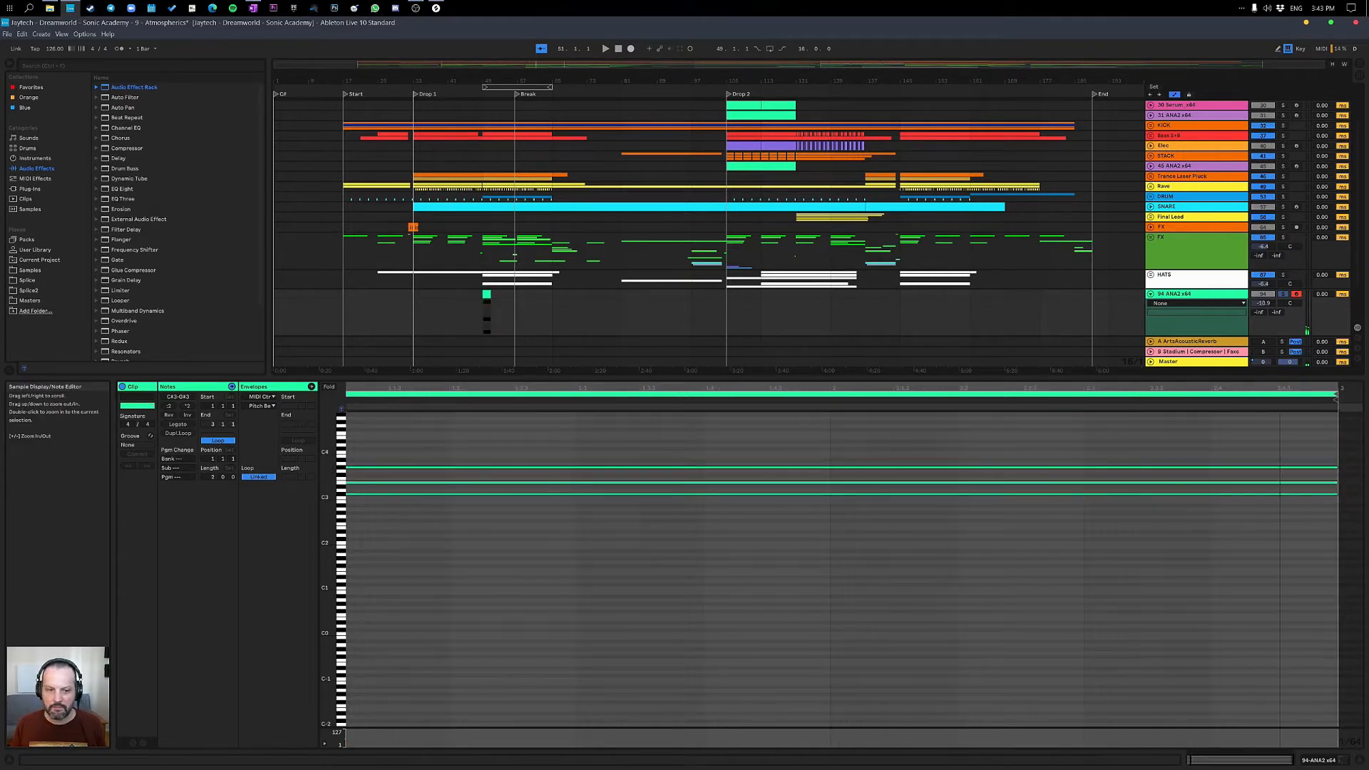
{"action": "double_click", "coordinate": [1279, 390]}
Open the ANA2 synth's window to check its preset, close it, and play back the chord.
{"action": "left_click", "coordinate": [1183, 295]}
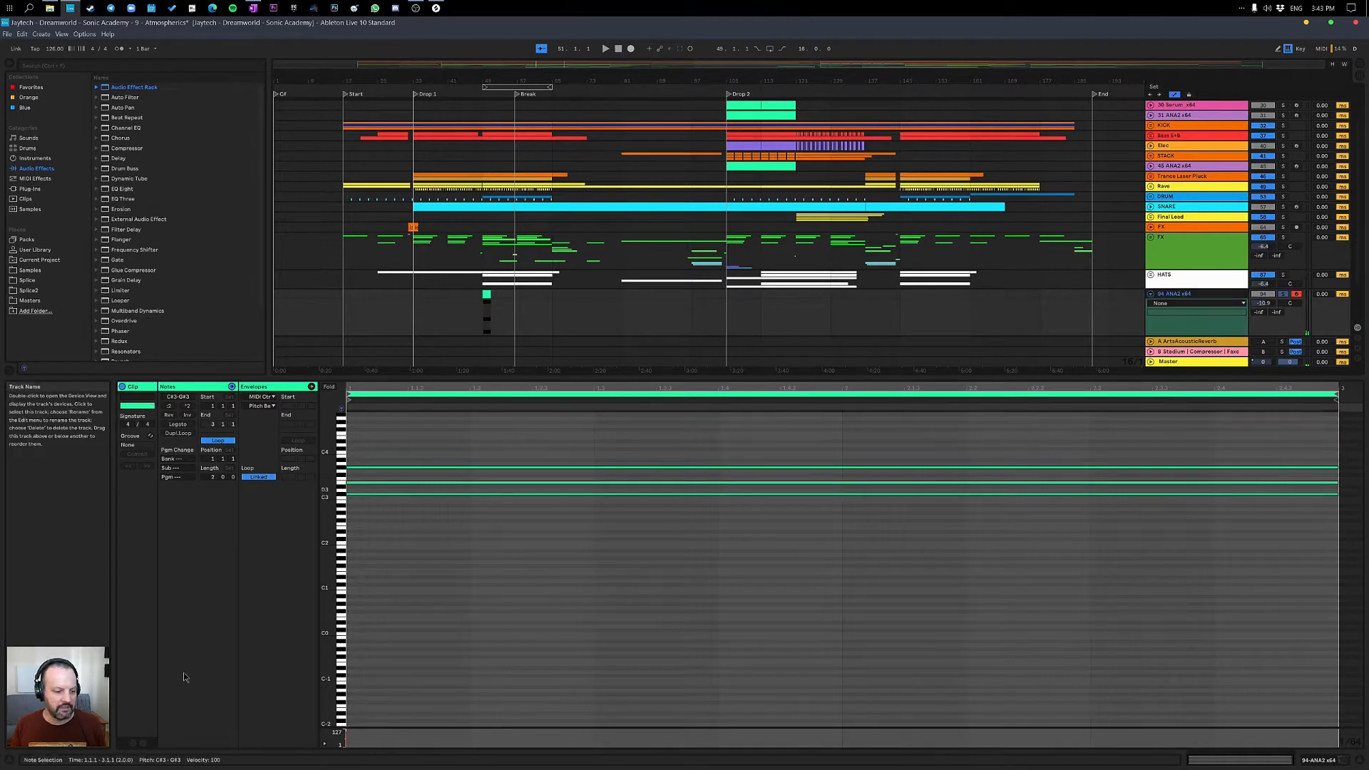
{"action": "key", "text": "shift+Tab"}
{"action": "left_click", "coordinate": [146, 652]}
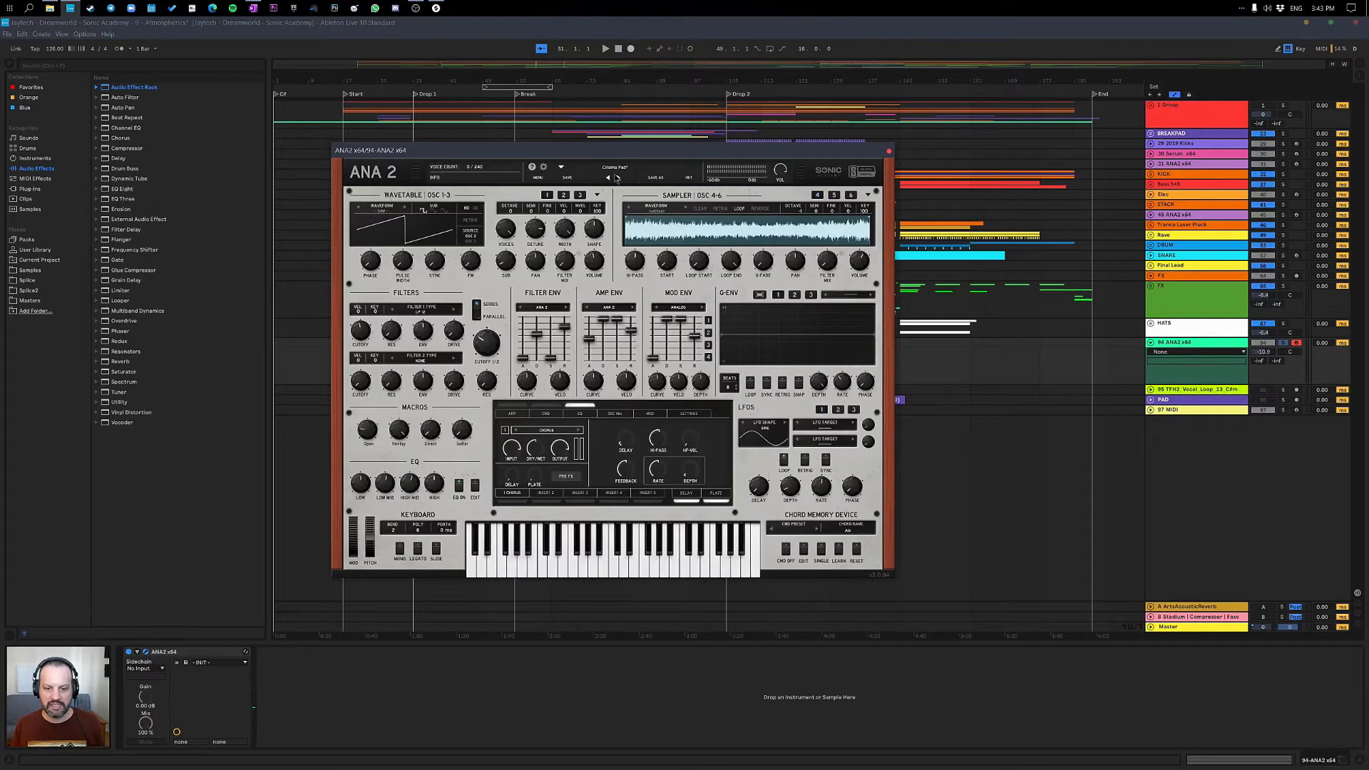
{"action": "left_click", "coordinate": [889, 150]}
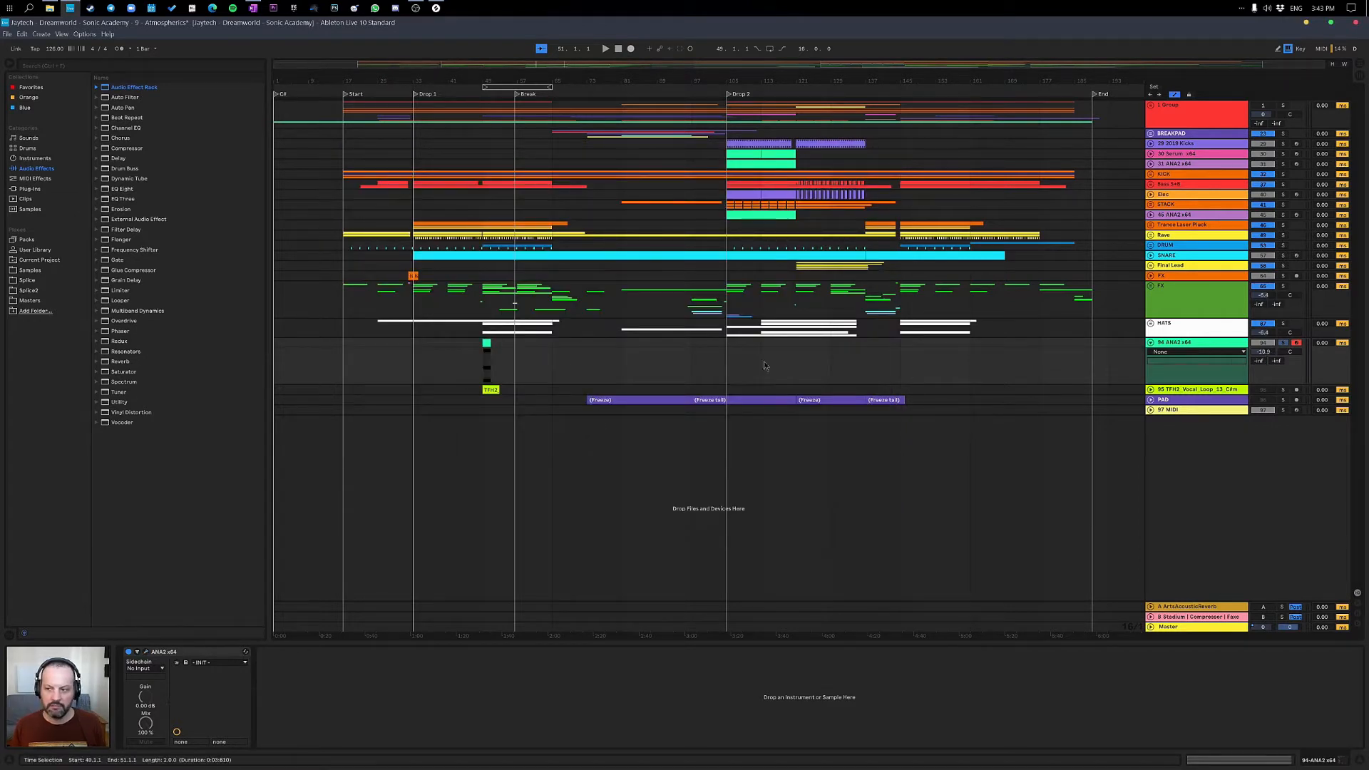
{"action": "key", "text": "space"}
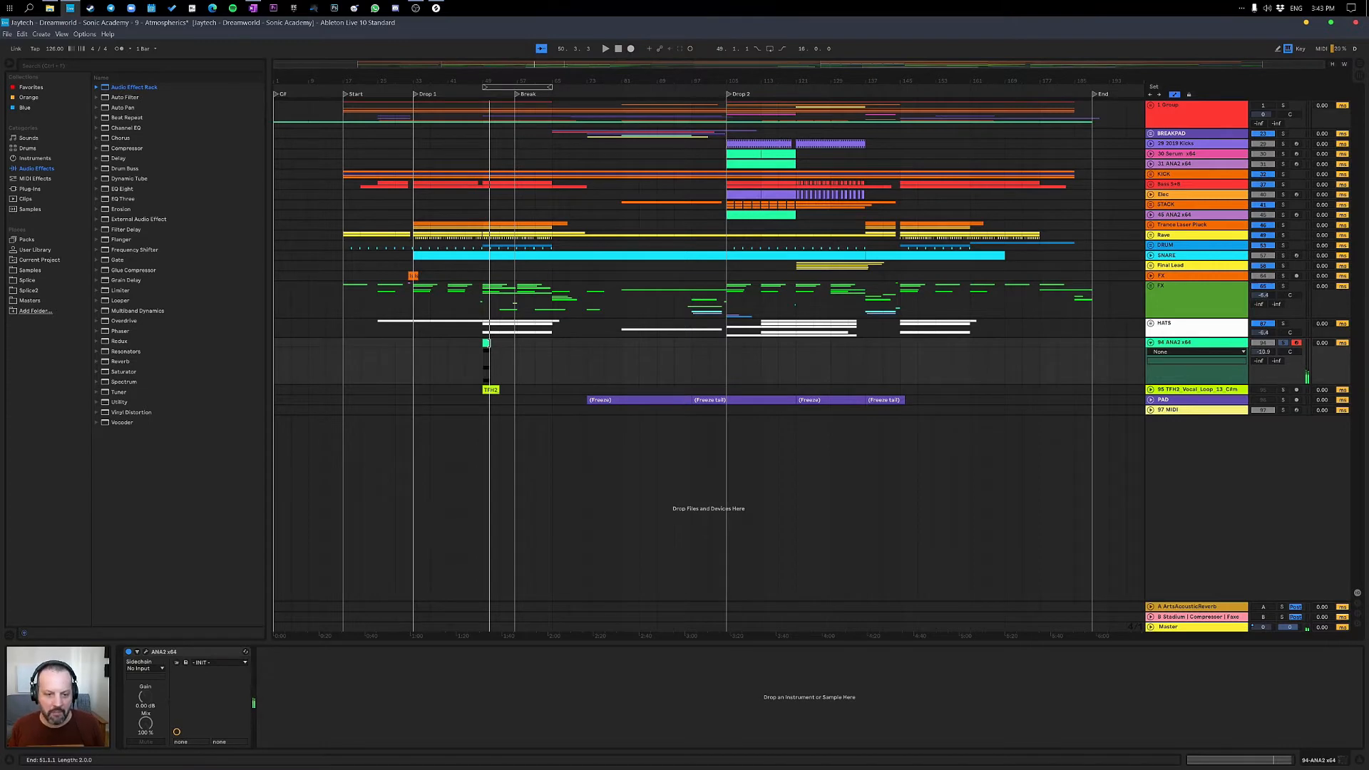
Extend the ANA2 clip to bar 65, add an F#3 note spanning the two-bar chord, and audition it.
{"action": "left_click_drag", "start_coordinate": [487, 344], "coordinate": [550, 344]}
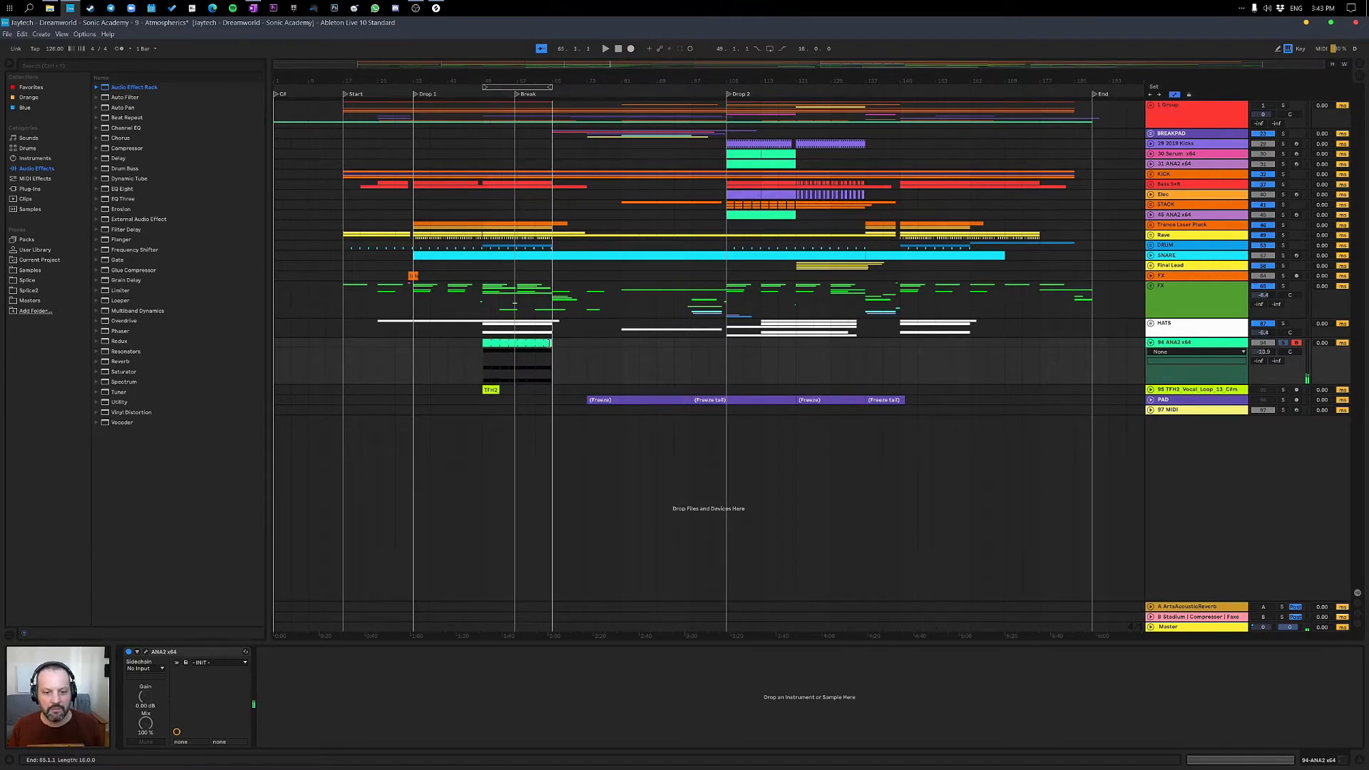
{"action": "double_click", "coordinate": [542, 342]}
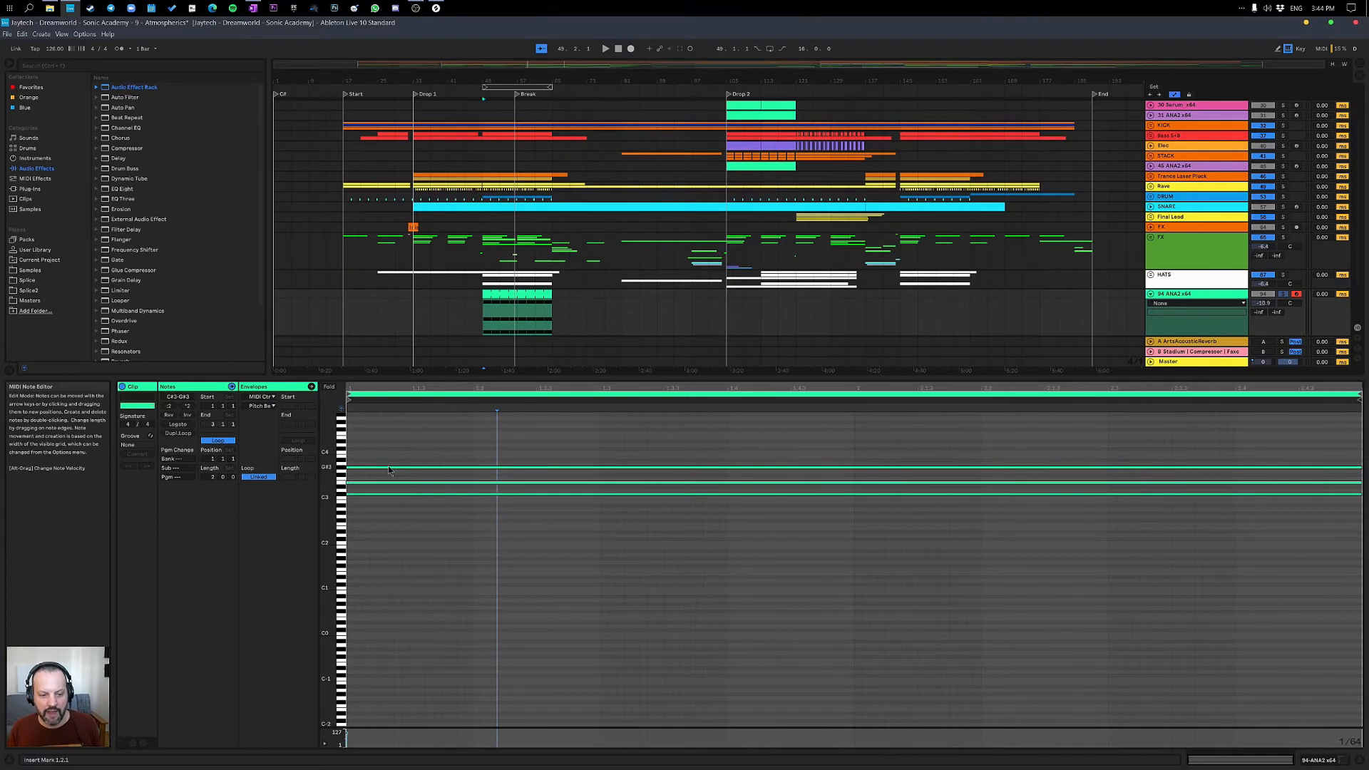
{"action": "left_click_drag", "start_coordinate": [389, 468], "coordinate": [391, 483]}
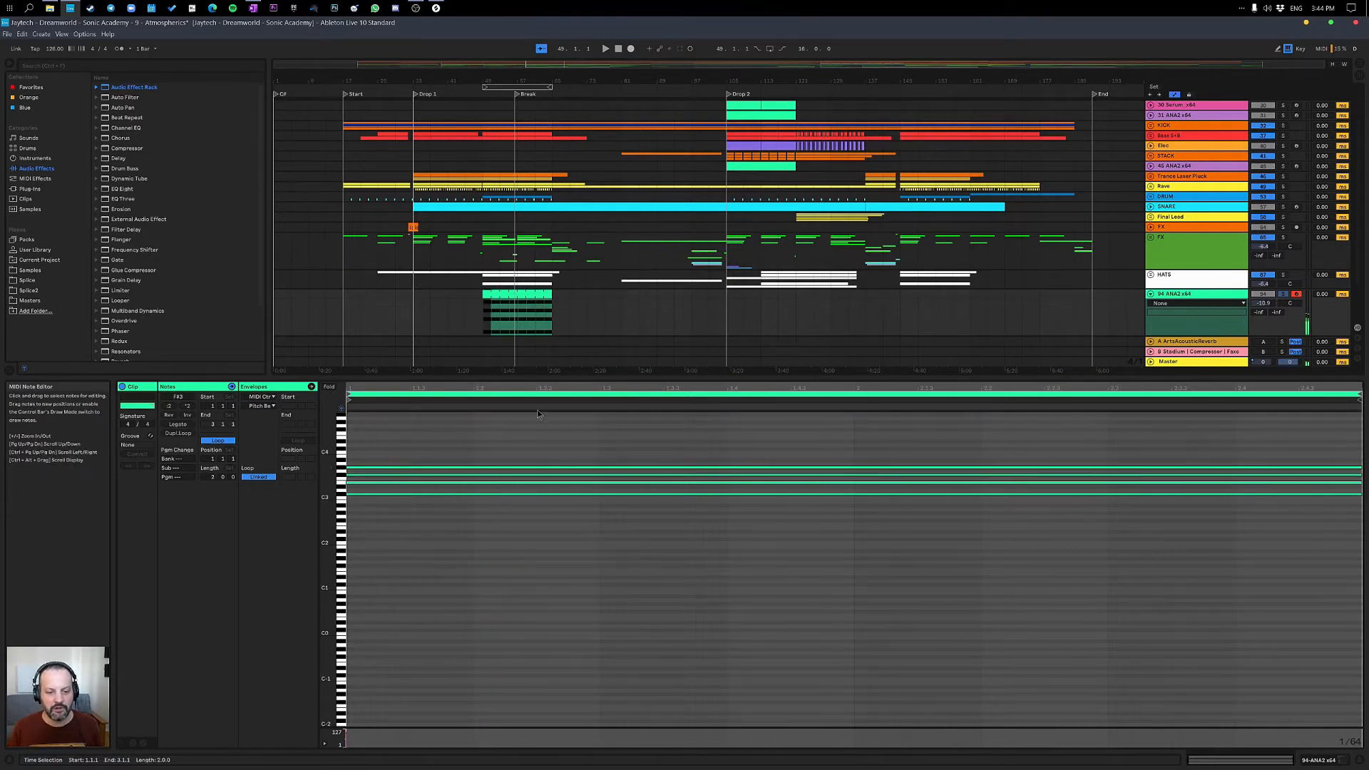
{"action": "key", "text": "space"}
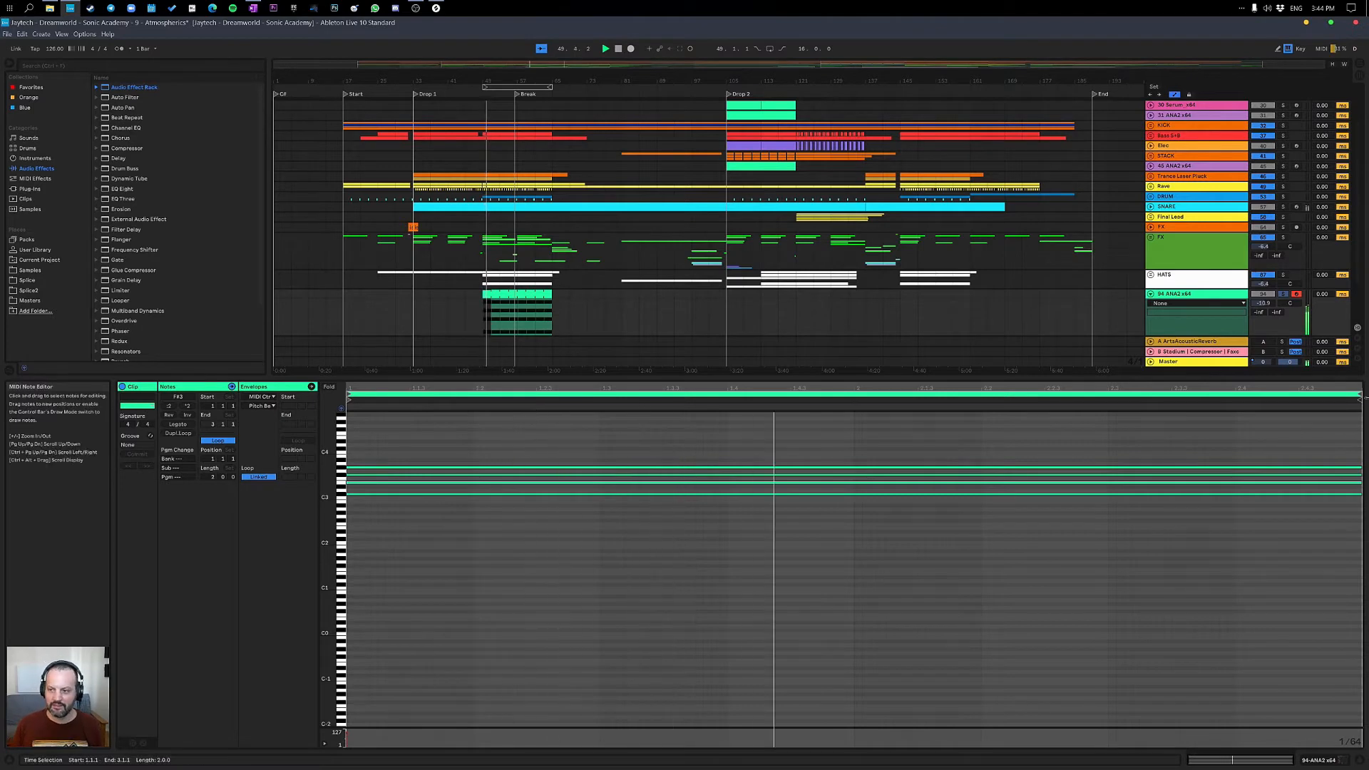
{"action": "key", "text": "space"}
Add an Auto Filter after the ANA2 synth as a high-pass at 171 Hz with 19% resonance.
{"action": "left_click", "coordinate": [1202, 295]}
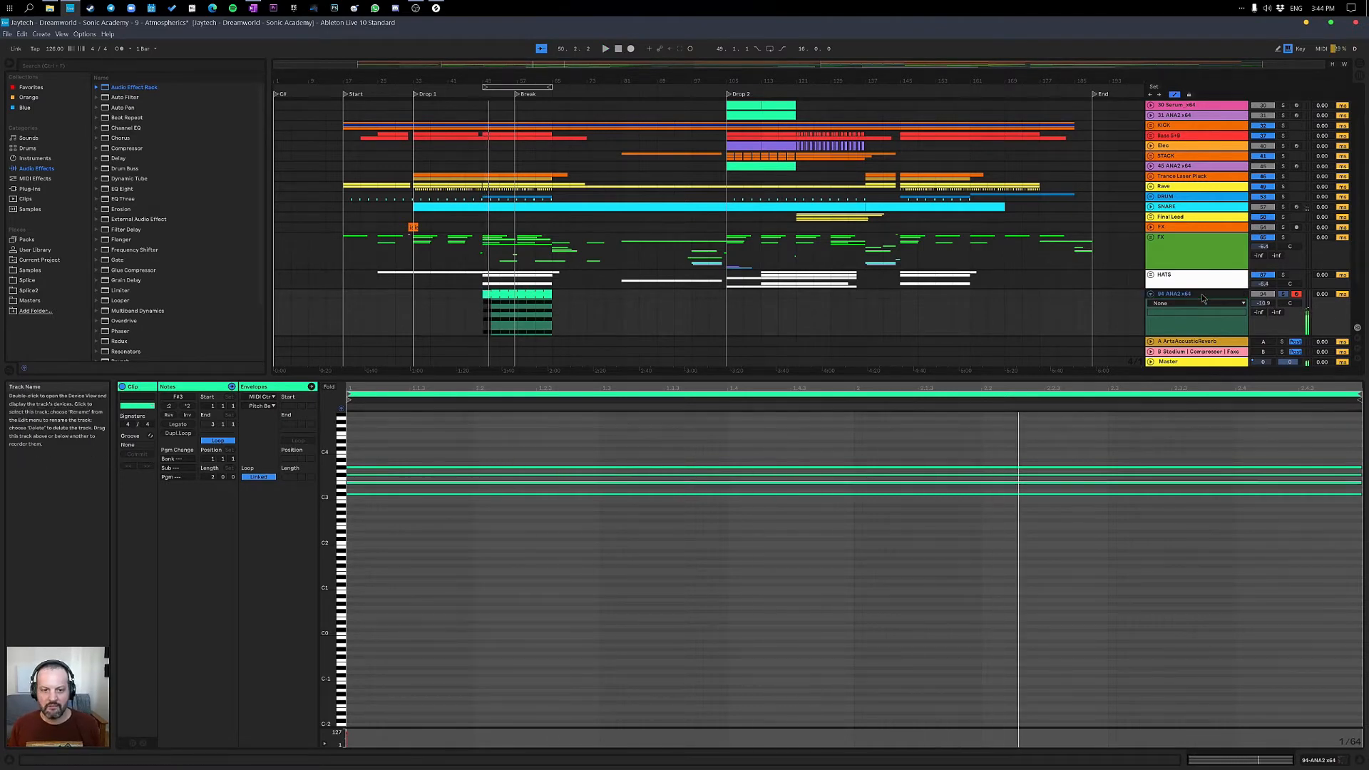
{"action": "double_click", "coordinate": [1203, 298]}
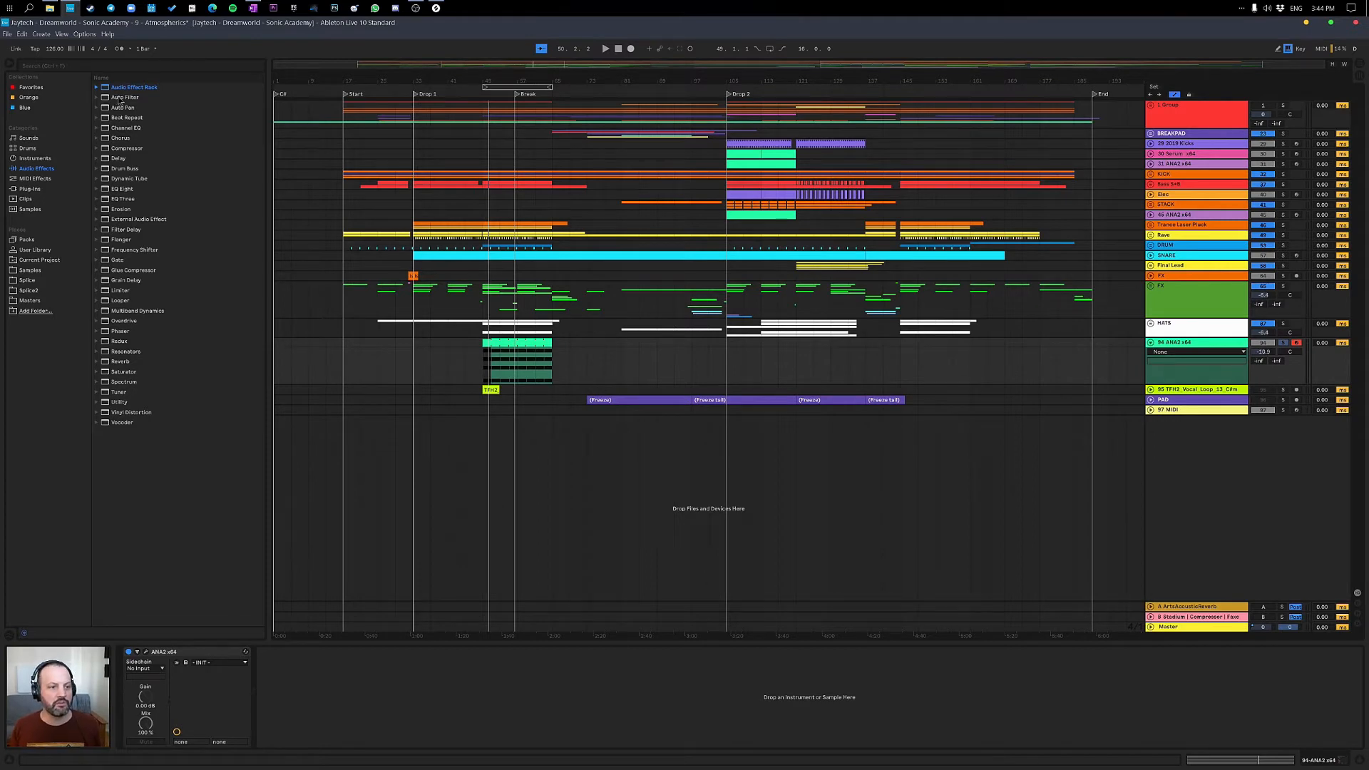
{"action": "left_click_drag", "start_coordinate": [119, 97], "coordinate": [279, 714]}
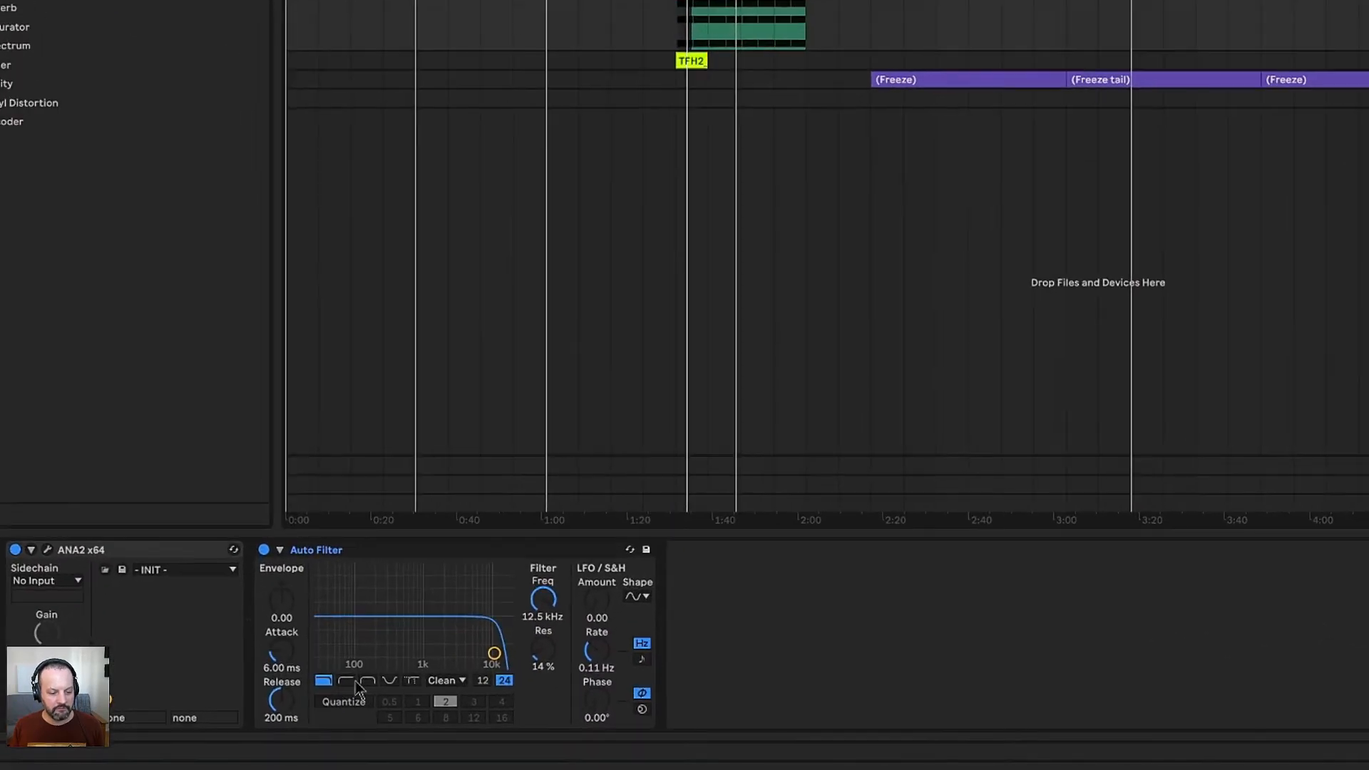
{"action": "left_click", "coordinate": [347, 681]}
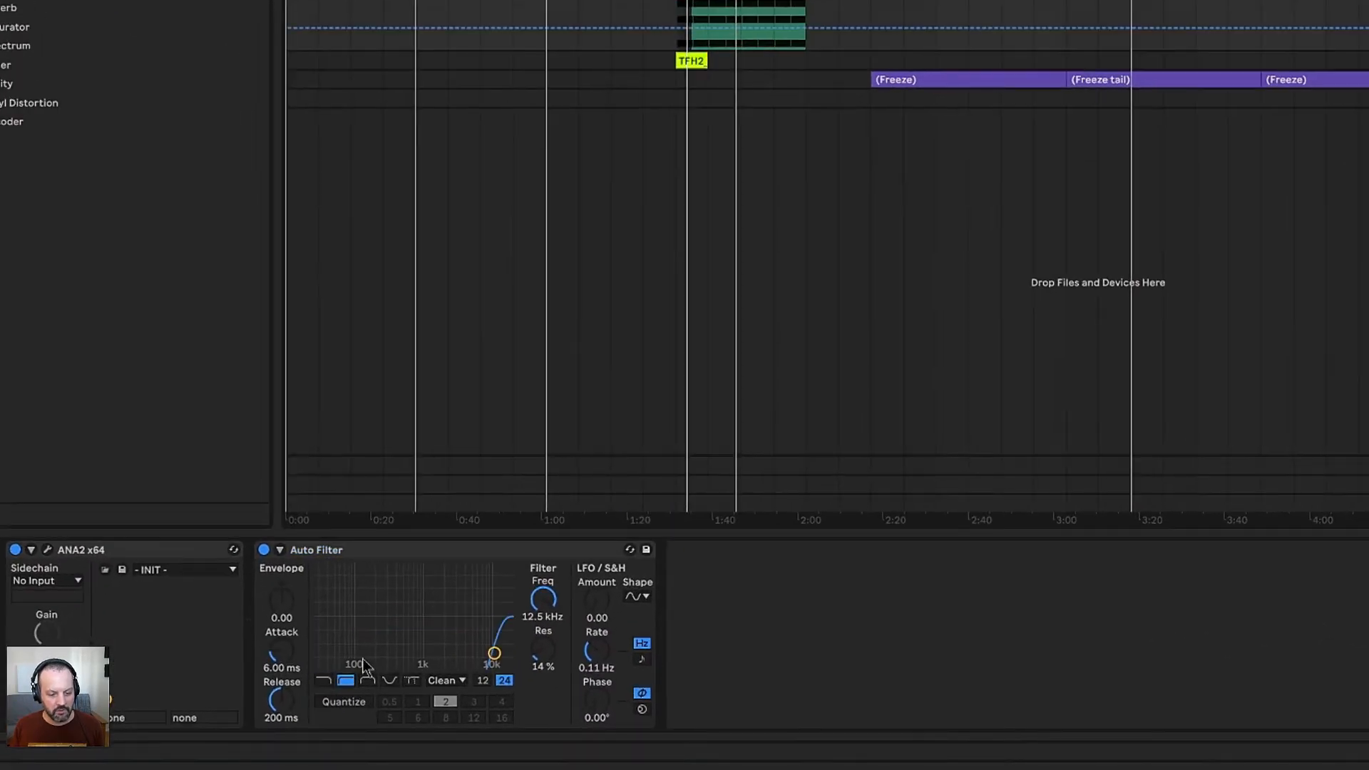
{"action": "left_click_drag", "start_coordinate": [362, 656], "coordinate": [374, 649]}
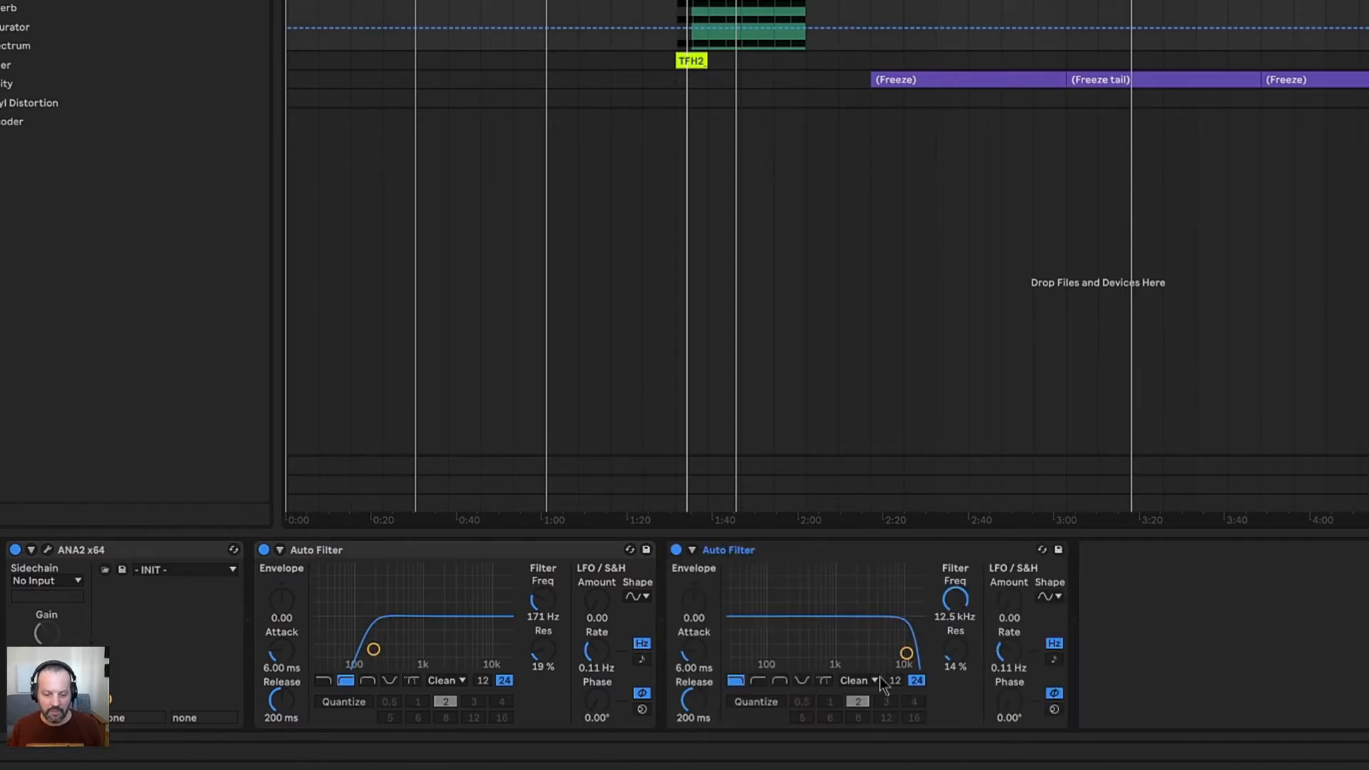
Add a second Auto Filter as a low-pass at 3.49 kHz with 39% resonance, and sync its LFO to the tempo.
{"action": "left_click_drag", "start_coordinate": [906, 653], "coordinate": [871, 640]}
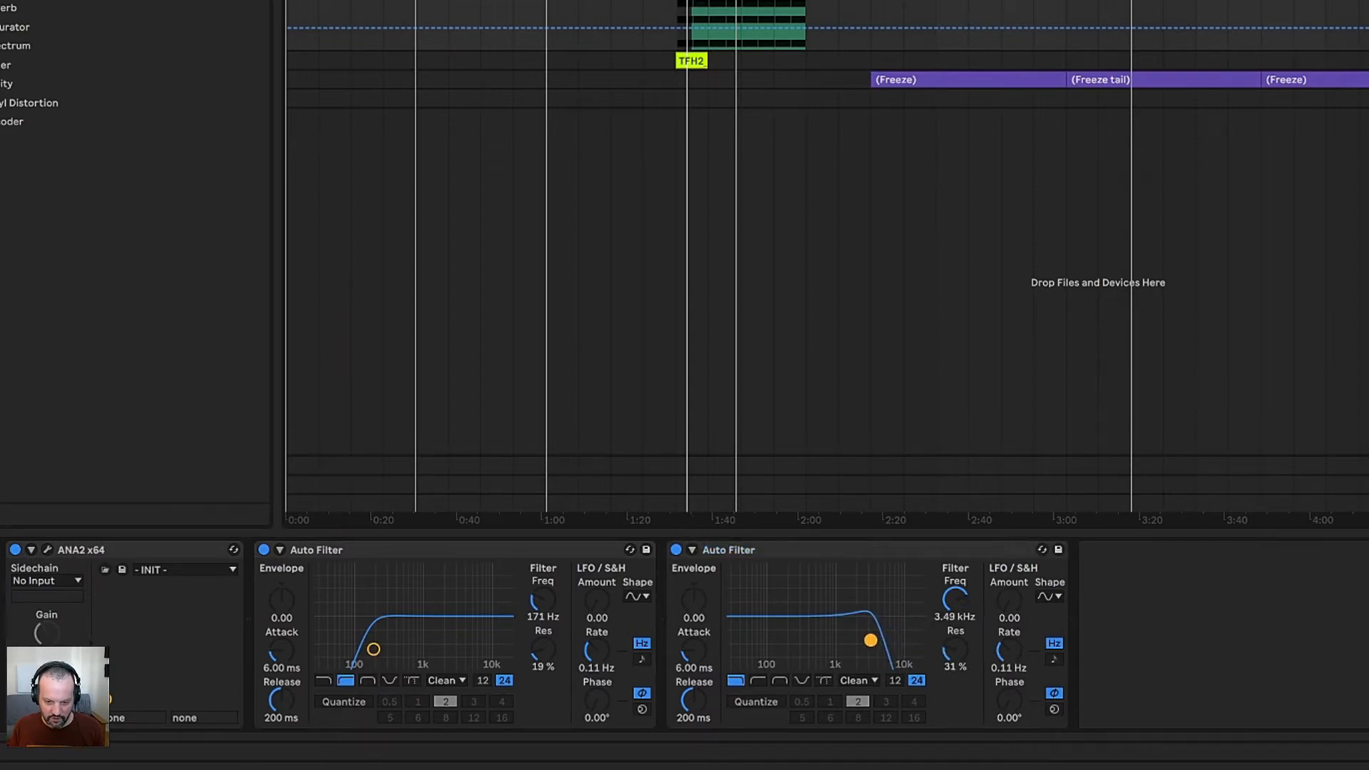
{"action": "left_click", "coordinate": [1055, 660]}
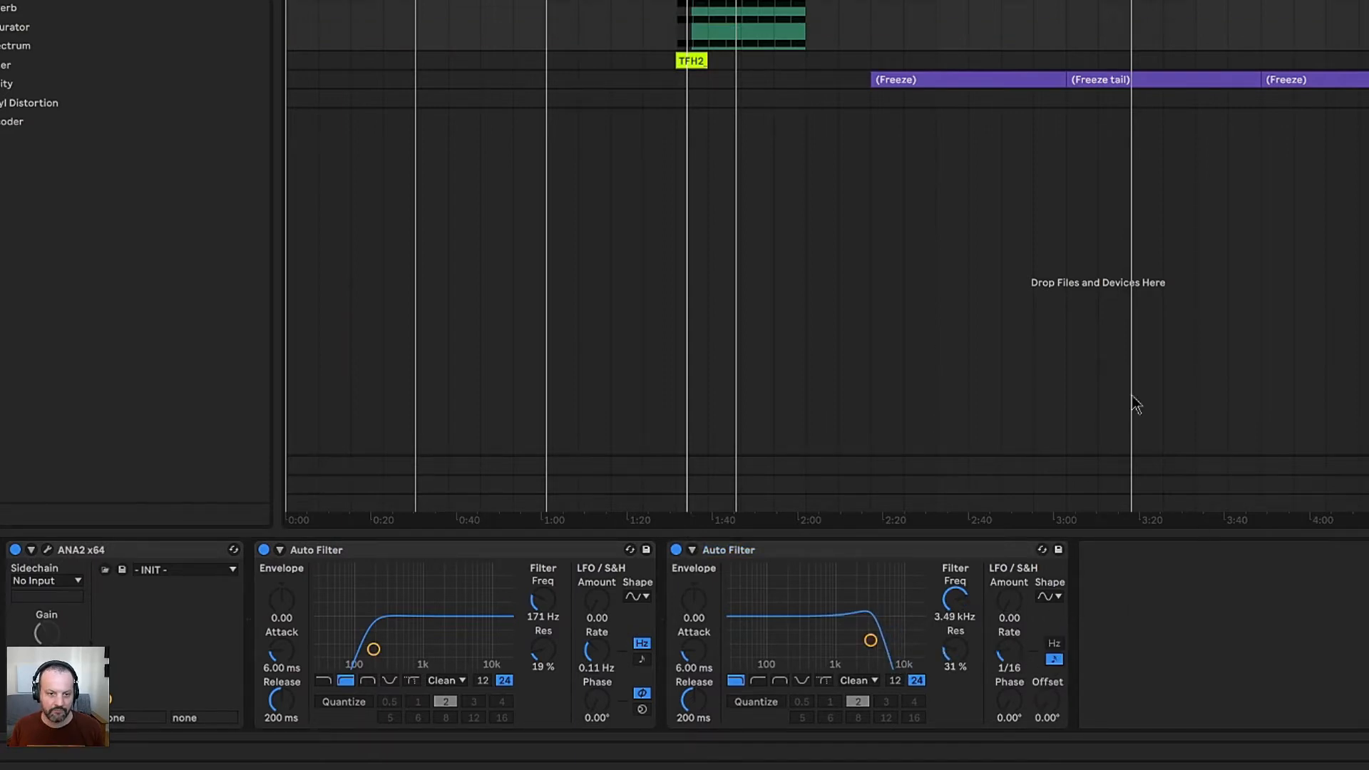
{"action": "left_click", "coordinate": [740, 2]}
{"action": "left_click", "coordinate": [1365, 14]}
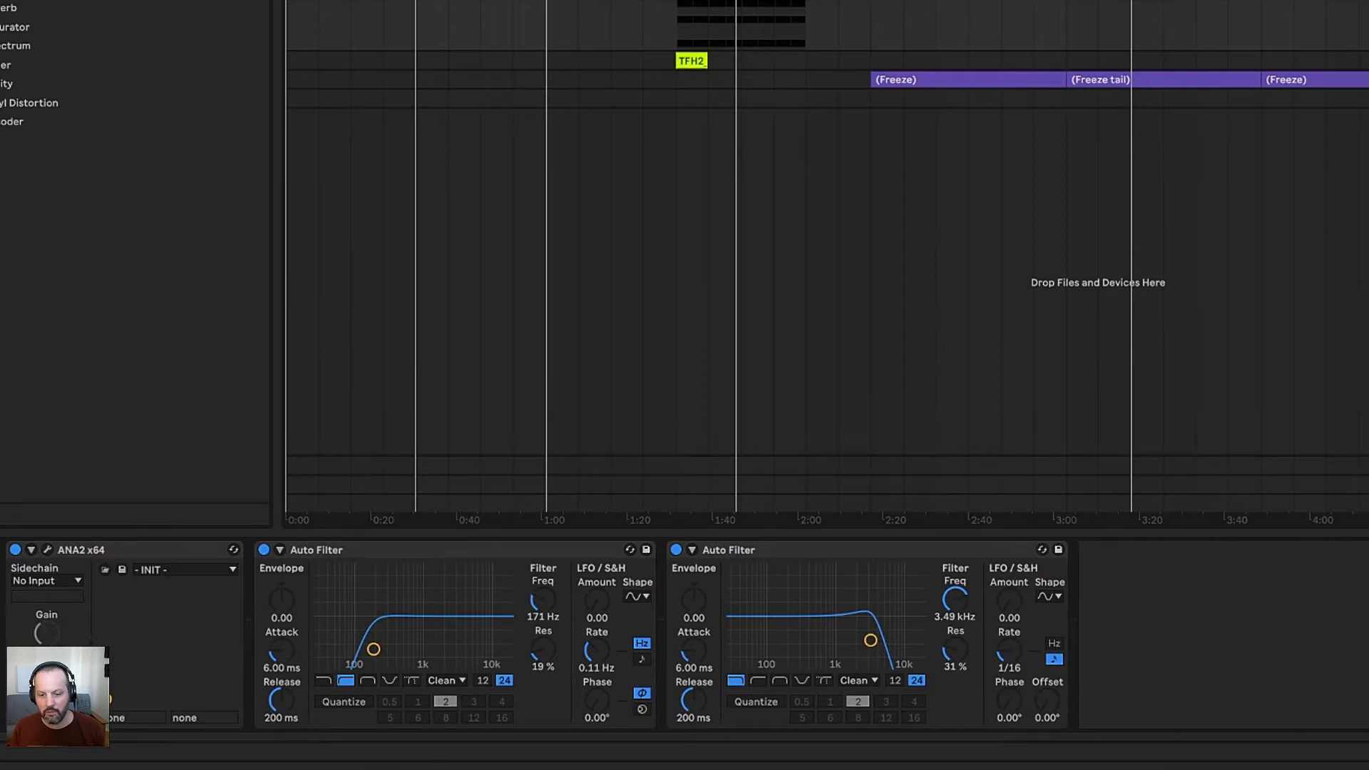
{"action": "left_click_drag", "start_coordinate": [871, 641], "coordinate": [872, 636]}
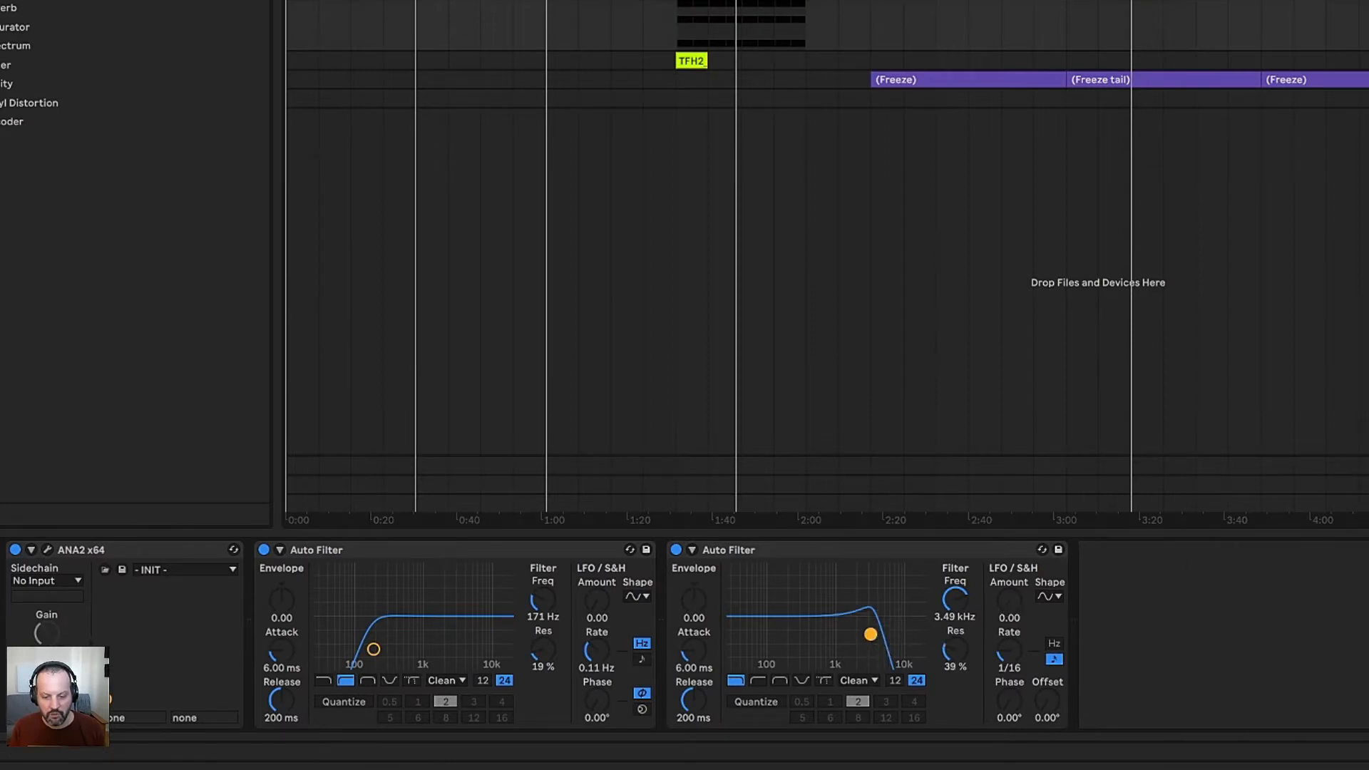
Set the second Auto Filter's LFO amount to 14.3 and its rate to 1/4, and play back the pad.
{"action": "left_click_drag", "start_coordinate": [1009, 600], "coordinate": [1009, 562]}
{"action": "left_click_drag", "start_coordinate": [1009, 650], "coordinate": [1009, 634]}
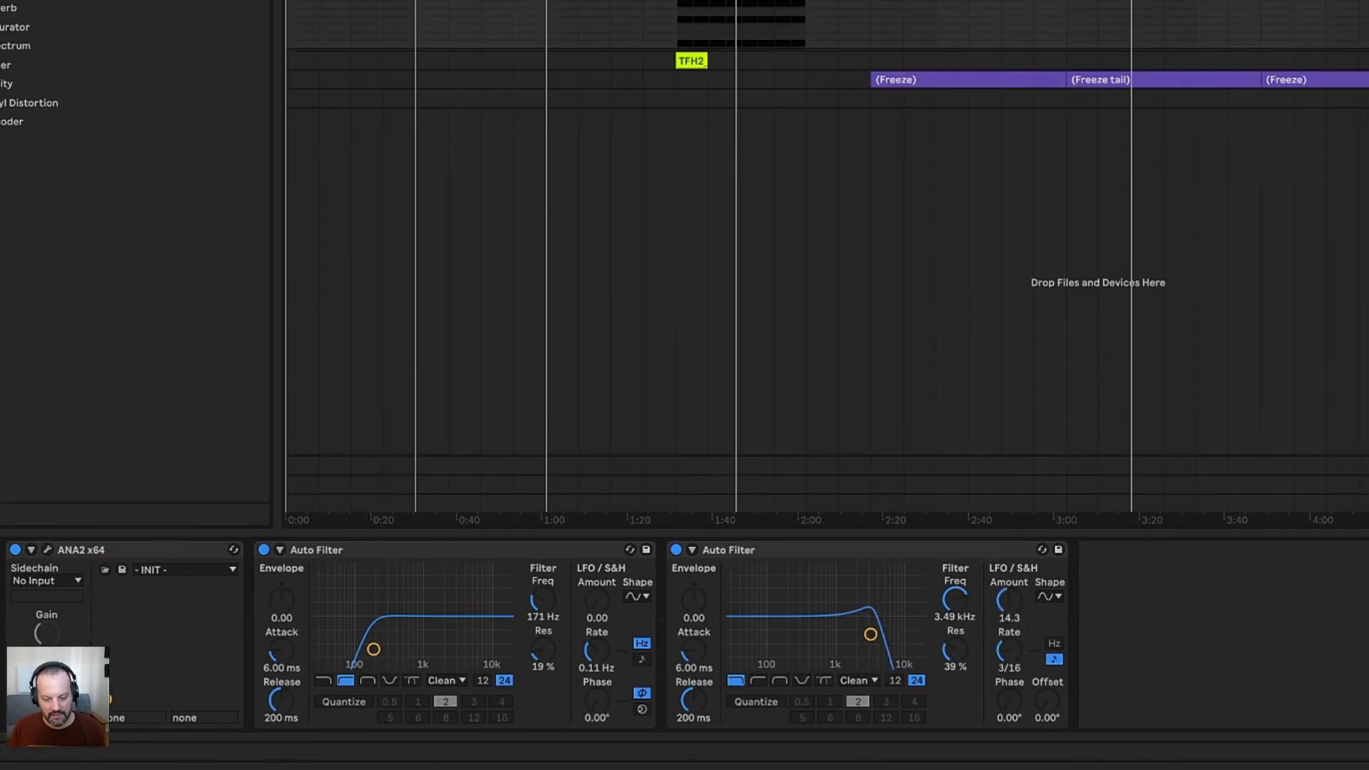
{"action": "key", "text": "space"}
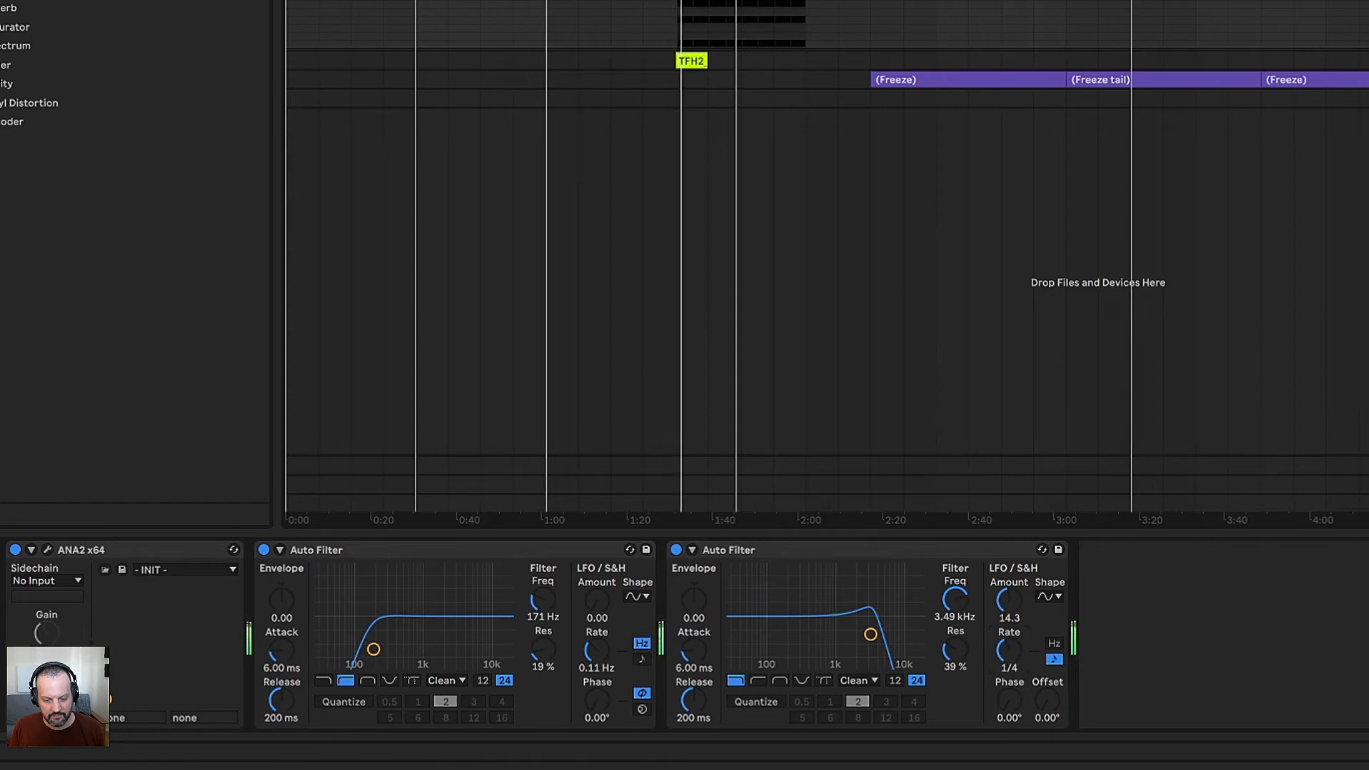
Raise the low-pass cutoff to 4.32 kHz during playback and set that filter's LFO amount to 10.7.
{"action": "left_click_drag", "start_coordinate": [871, 634], "coordinate": [877, 633]}
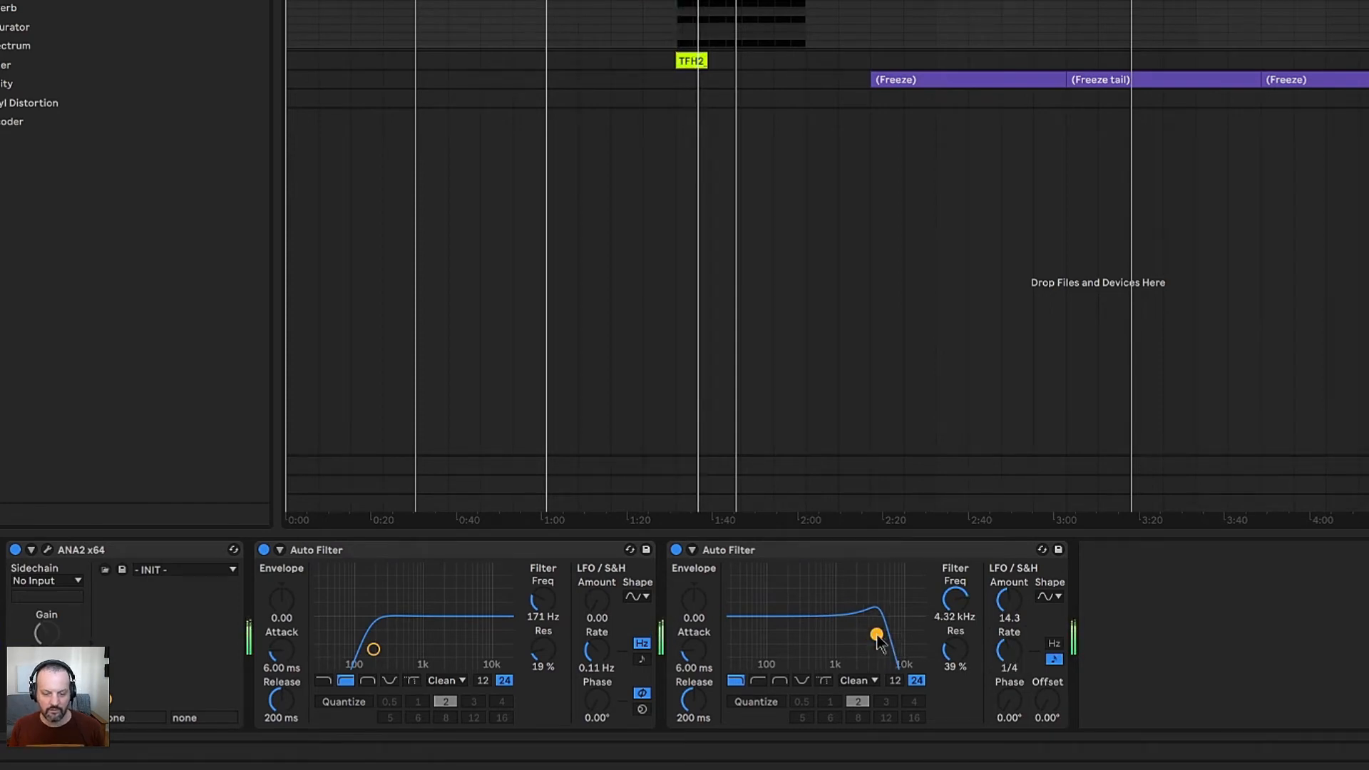
{"action": "left_click_drag", "start_coordinate": [1005, 610], "coordinate": [1005, 642]}
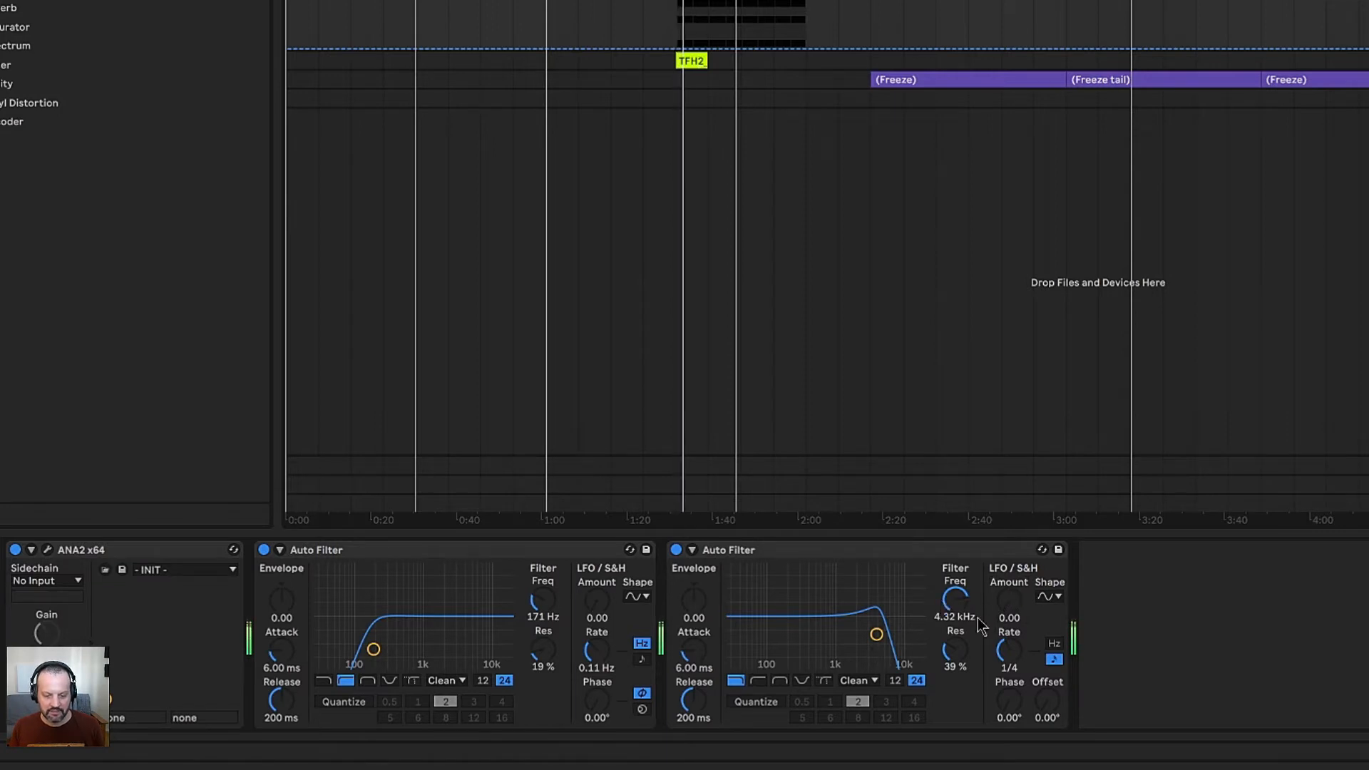
{"action": "left_click_drag", "start_coordinate": [1008, 602], "coordinate": [1008, 592]}
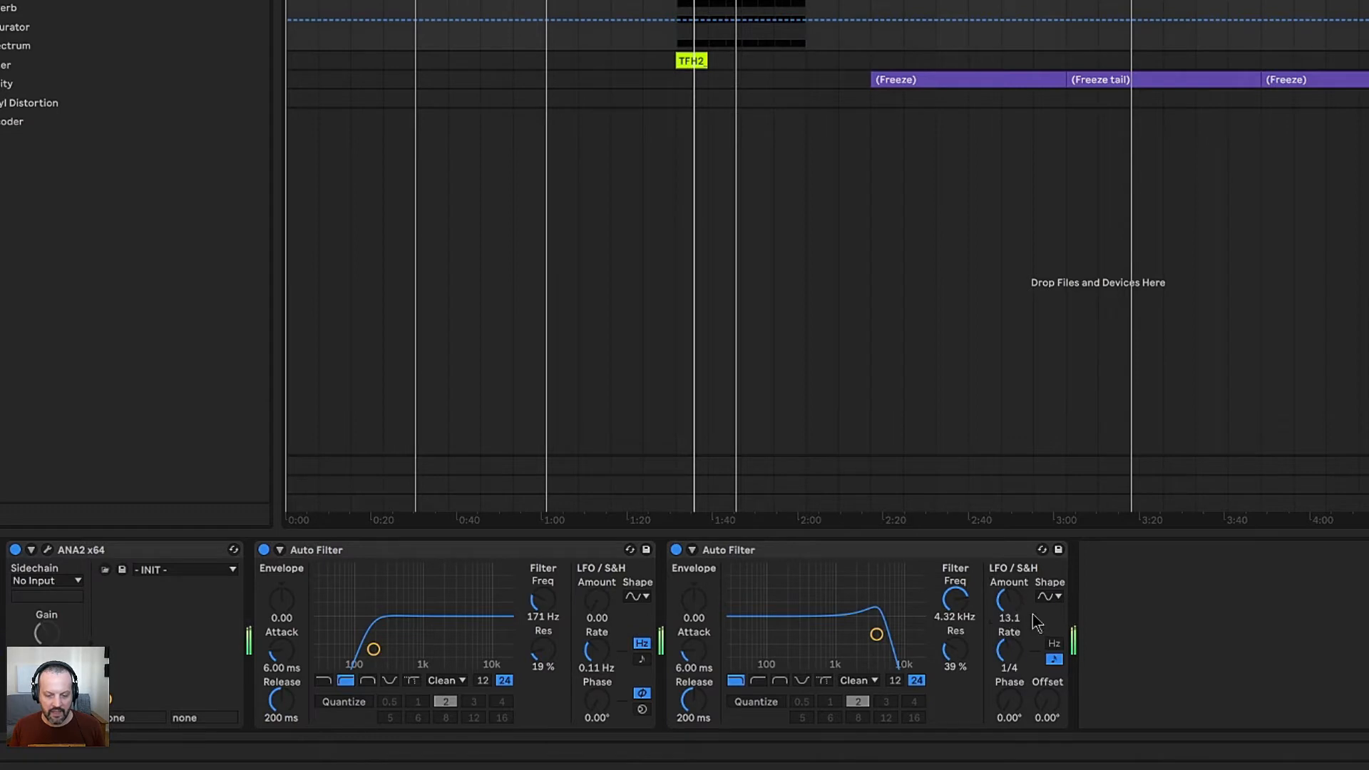
{"action": "left_click_drag", "start_coordinate": [1016, 612], "coordinate": [1016, 620]}
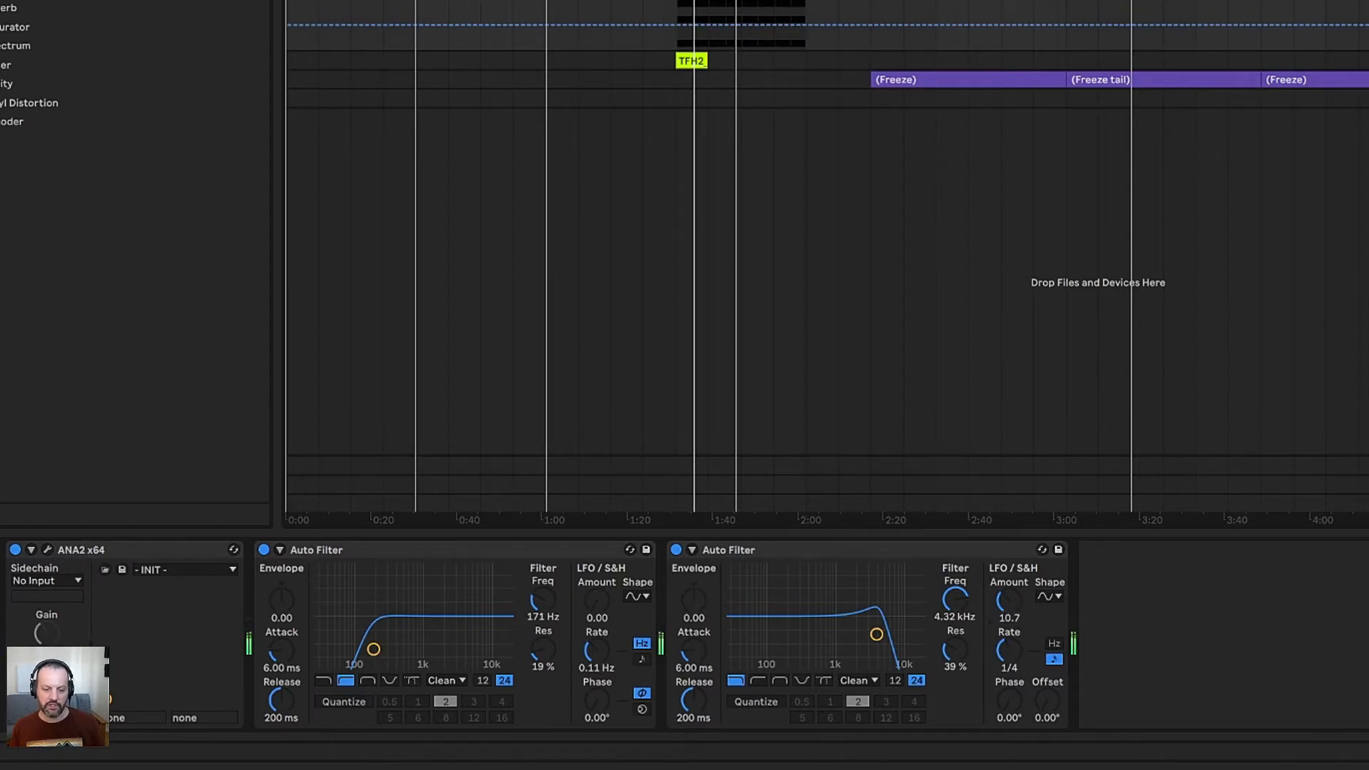
{"action": "left_click_drag", "start_coordinate": [876, 614], "coordinate": [841, 615]}
{"action": "mouse_move", "coordinate": [946, 621]}
{"action": "left_mouse_down"}
{"action": "mouse_move", "coordinate": [947, 594]}
{"action": "mouse_move", "coordinate": [947, 618]}
{"action": "left_mouse_up"}
{"action": "key", "text": "ctrl+z"}
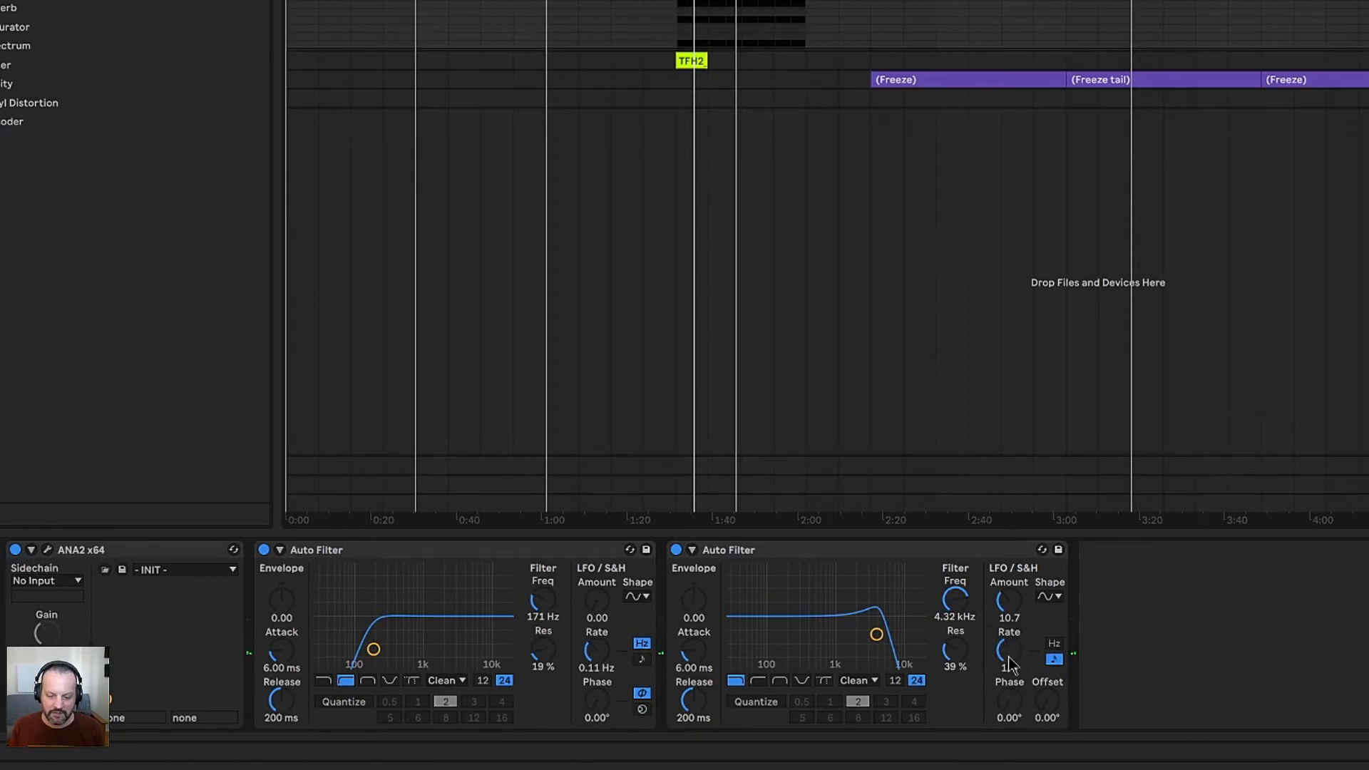
{"action": "key", "text": "space"}
{"action": "left_click_drag", "start_coordinate": [1009, 657], "coordinate": [1013, 707]}
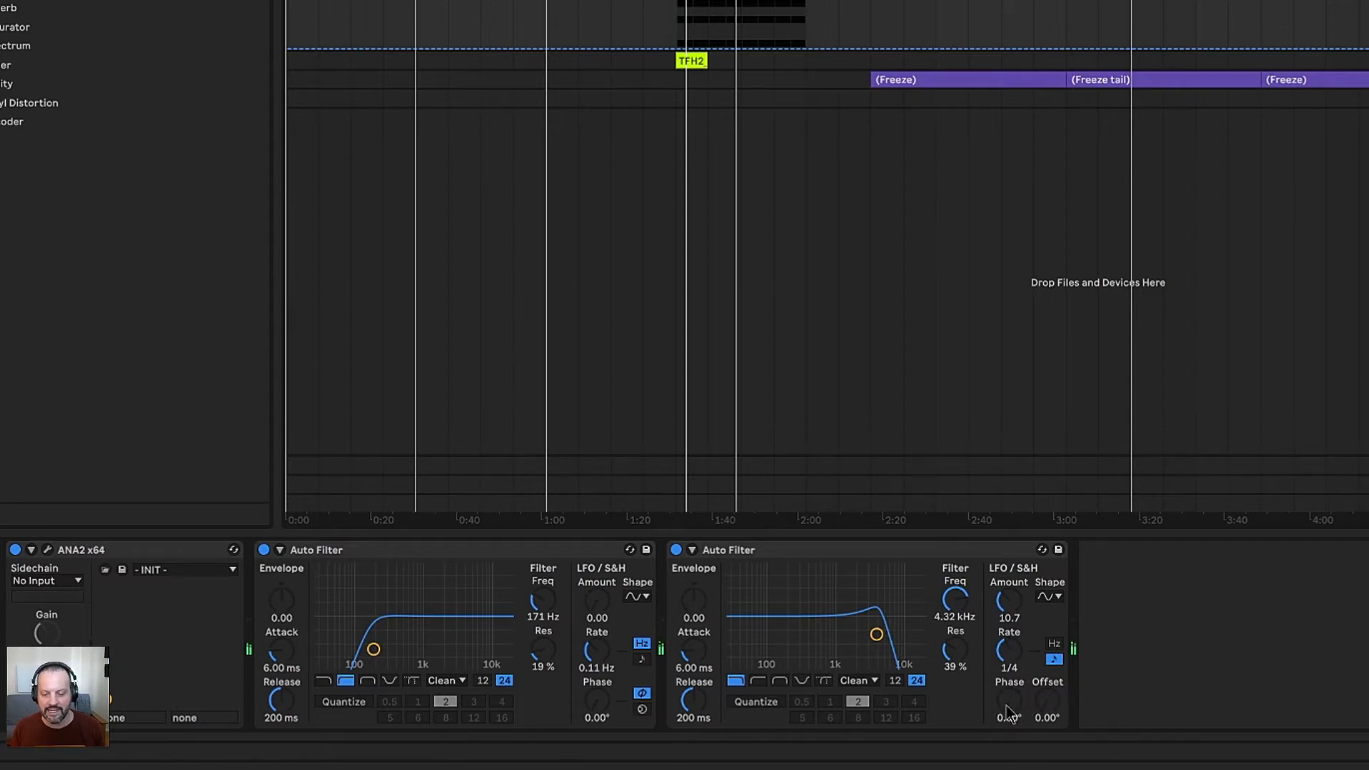
Set the second Auto Filter's LFO phase to 166° and add a third Auto Filter as a low-pass at 478 Hz.
{"action": "left_click_drag", "start_coordinate": [1024, 706], "coordinate": [1025, 591]}
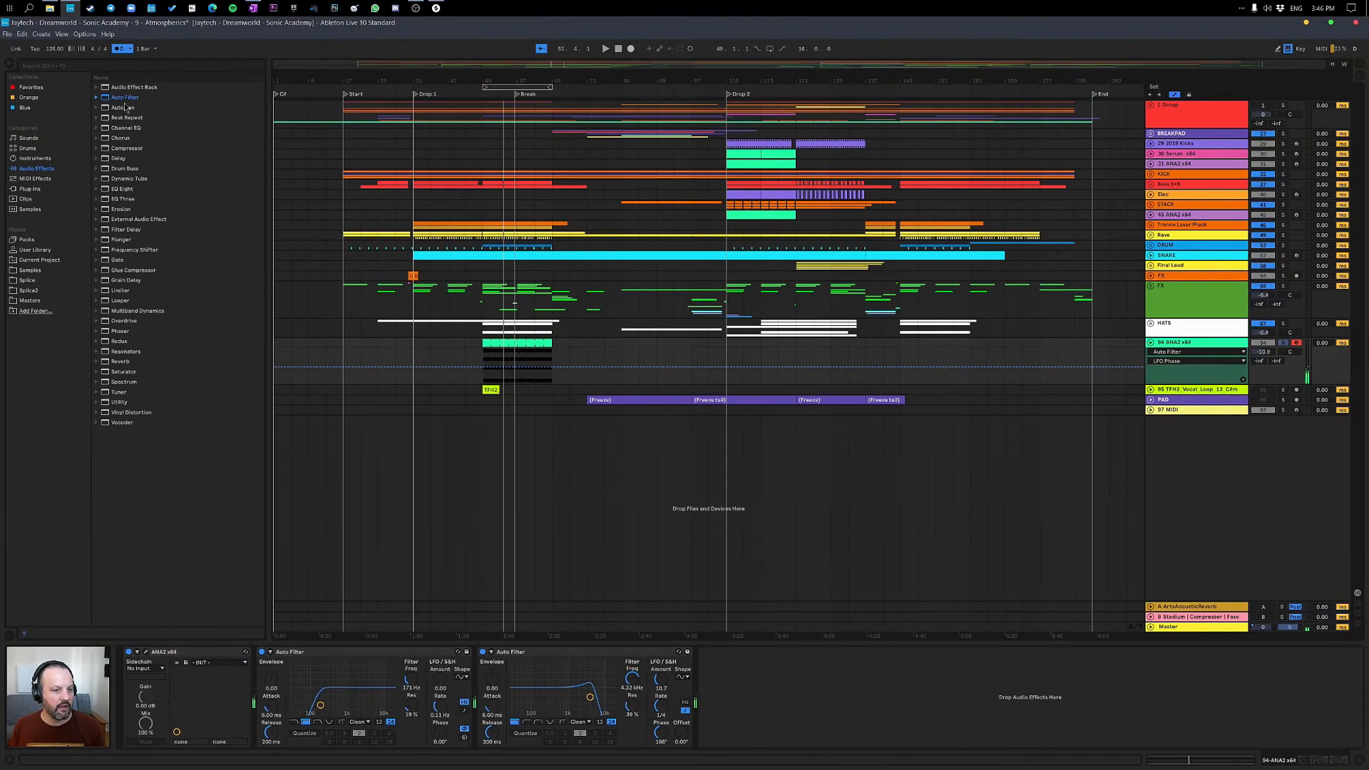
{"action": "left_click_drag", "start_coordinate": [123, 104], "coordinate": [677, 642]}
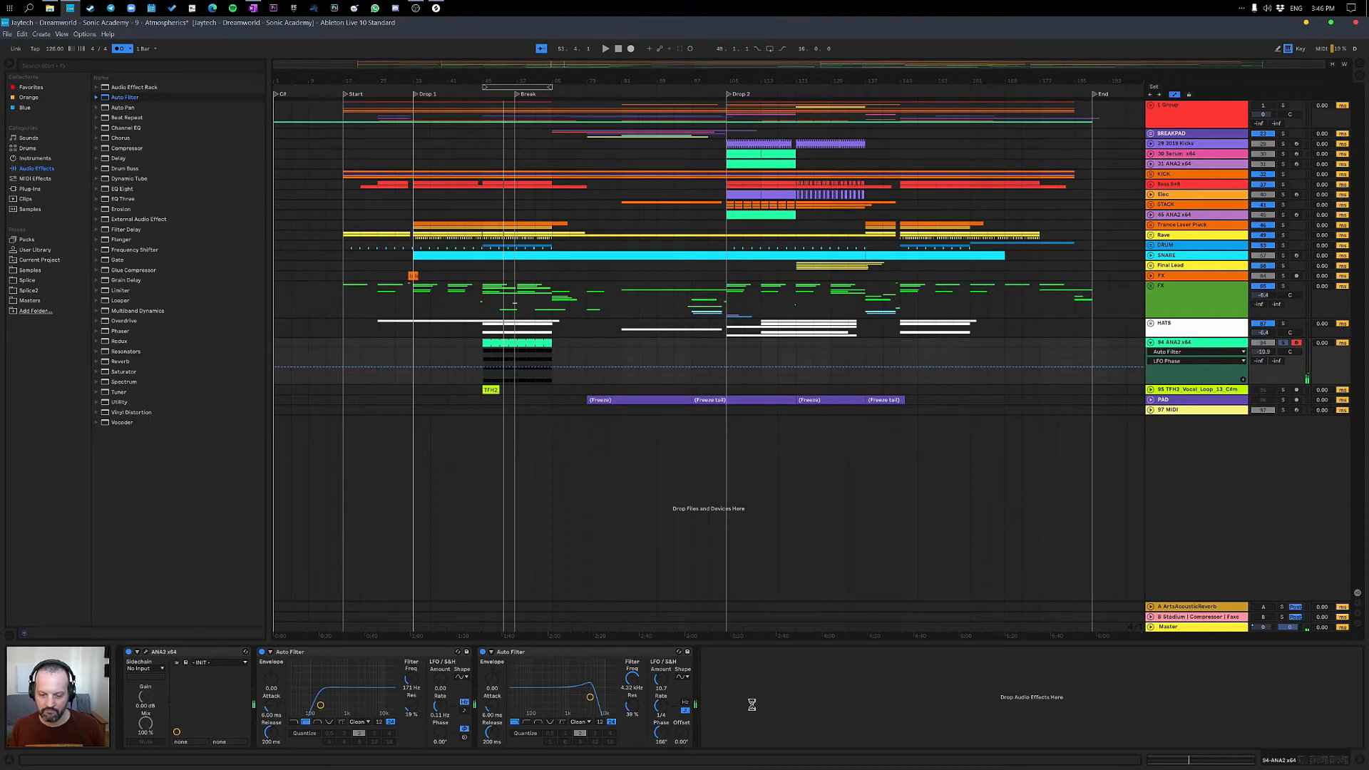
{"action": "left_click_drag", "start_coordinate": [756, 705], "coordinate": [756, 705]}
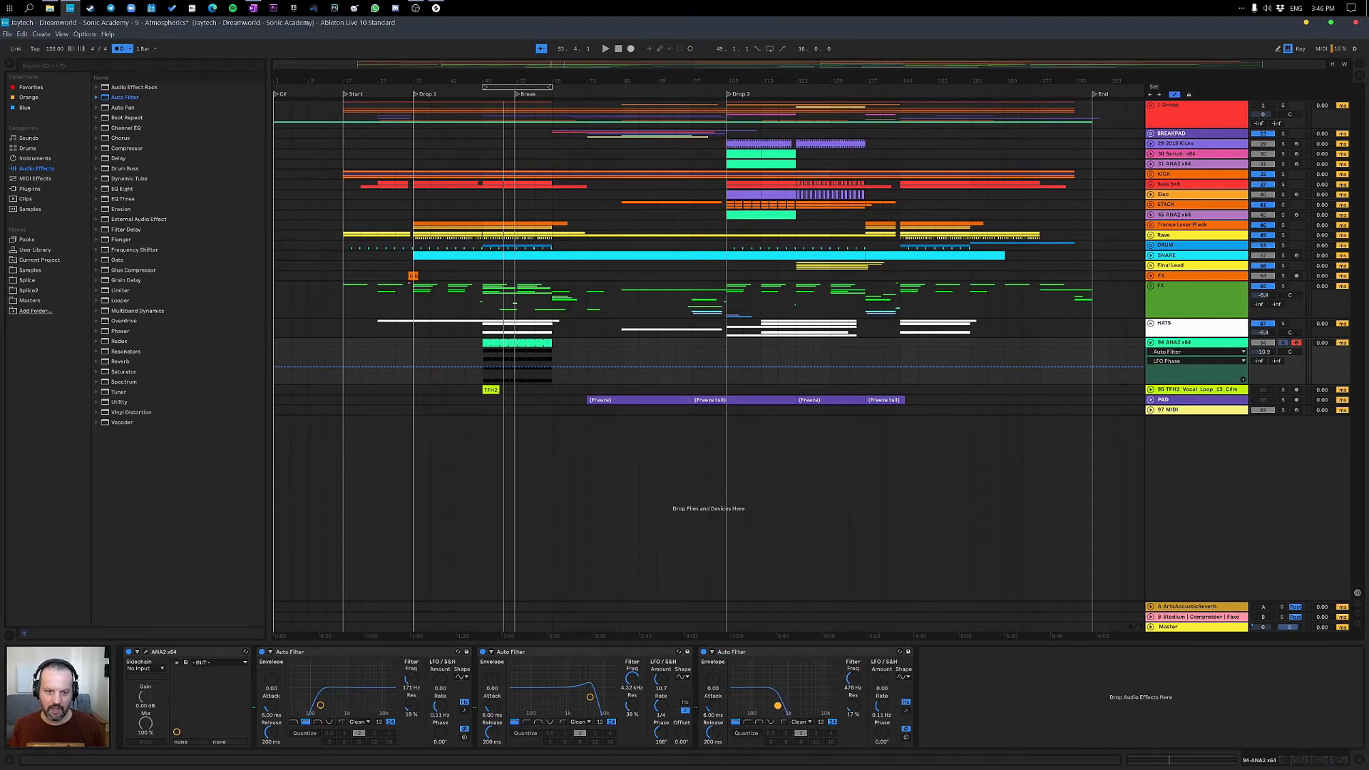
{"action": "left_click_drag", "start_coordinate": [778, 705], "coordinate": [778, 705]}
Automate the third Auto Filter's frequency as a rising ramp from bar 49 to 57 in its own lane, and duplicate the ramp.
{"action": "left_click", "coordinate": [483, 369]}
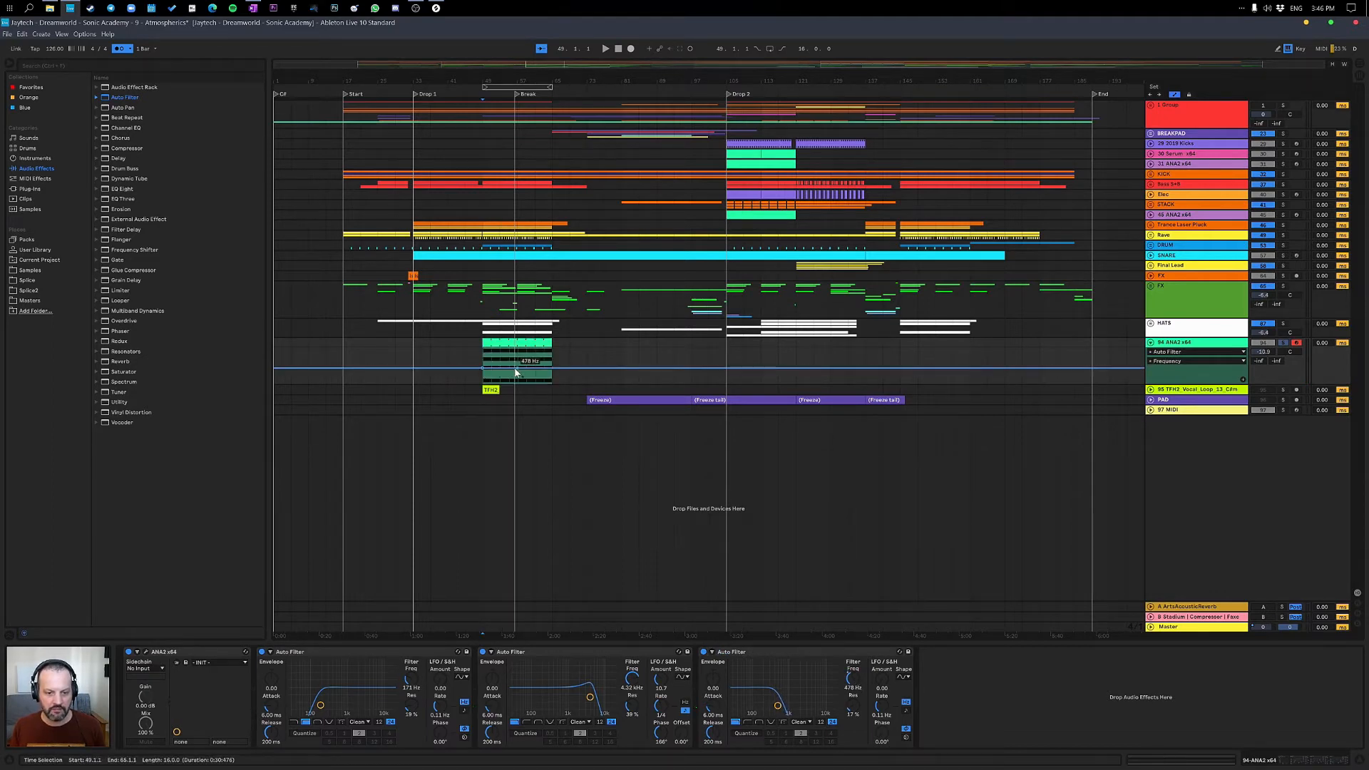
{"action": "left_click_drag", "start_coordinate": [517, 369], "coordinate": [517, 346]}
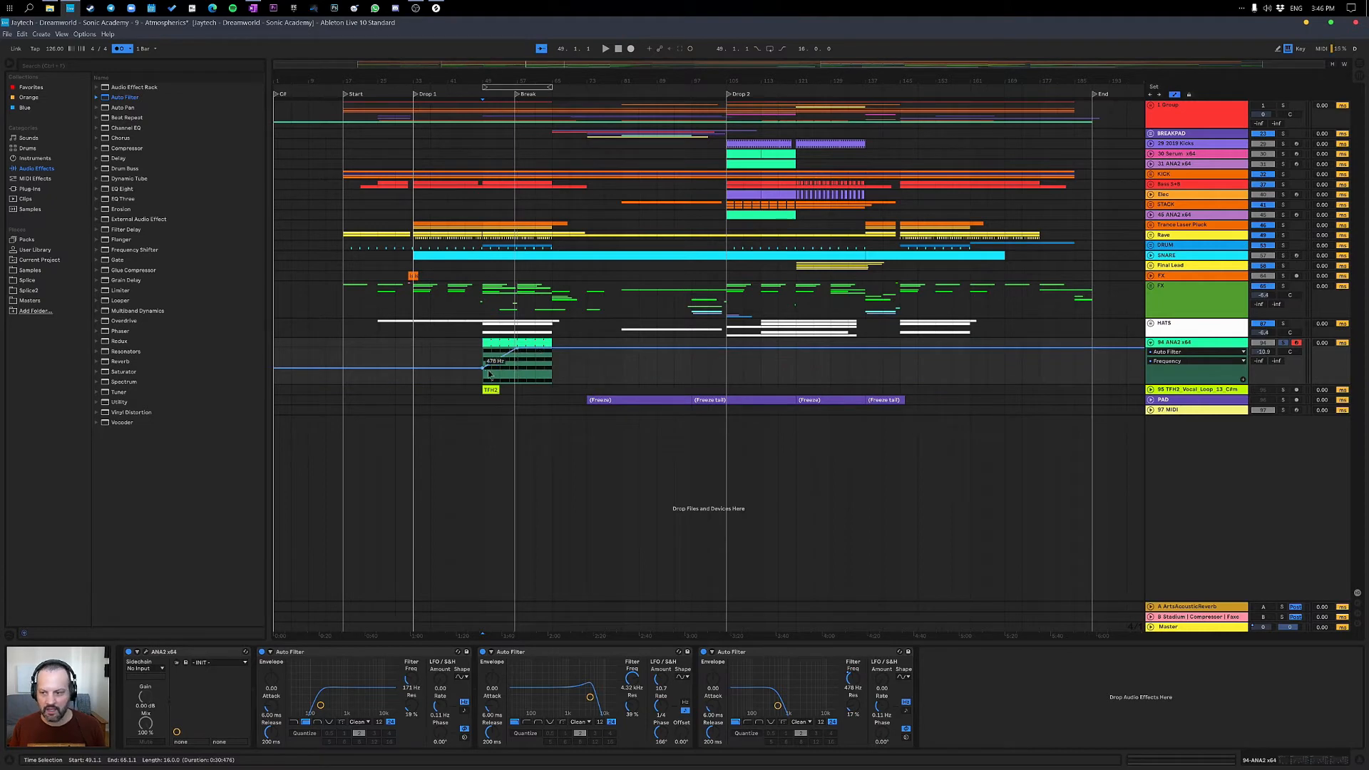
{"action": "left_click", "coordinate": [1242, 381]}
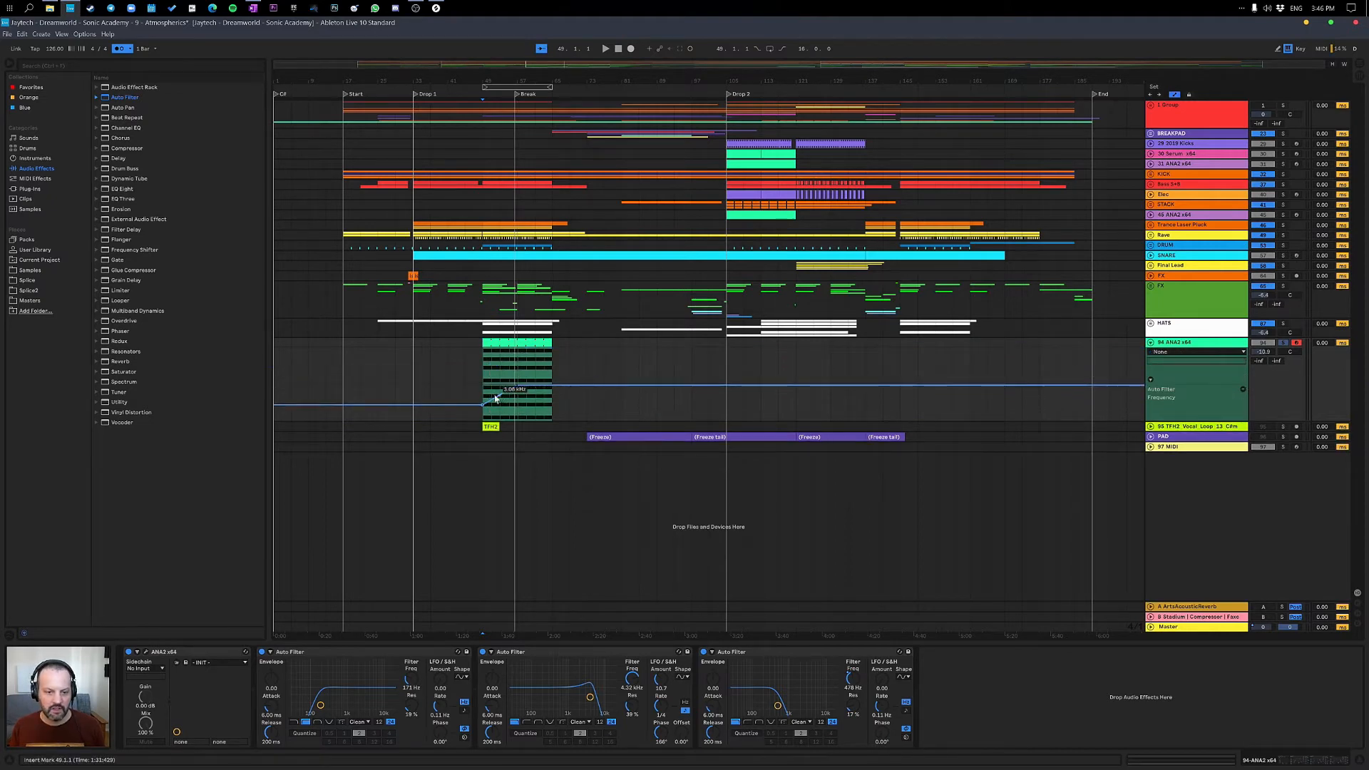
{"action": "left_click_drag", "start_coordinate": [484, 400], "coordinate": [520, 397]}
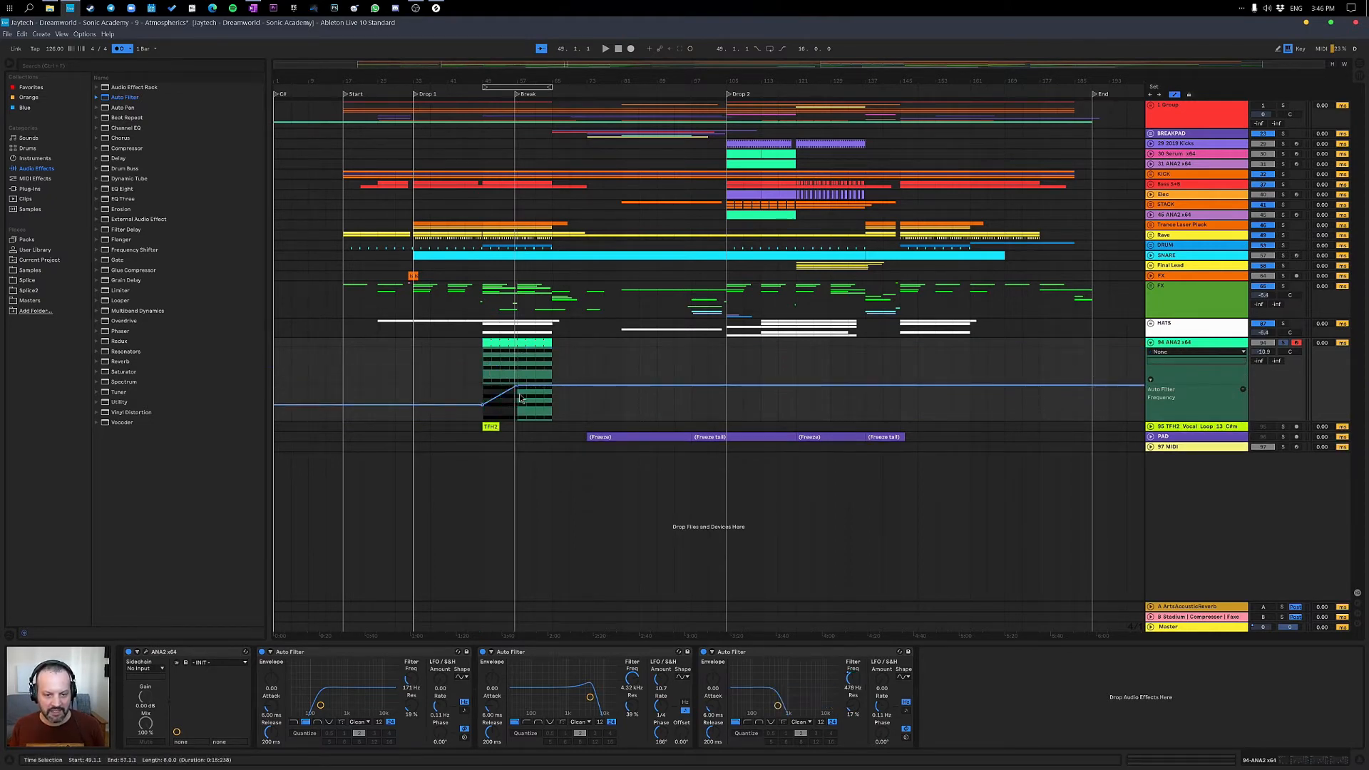
{"action": "key", "text": "ctrl+d"}
Reshape the frequency automation into two rise-and-fall peaks between bars 49 and 65.
{"action": "left_click", "coordinate": [483, 396]}
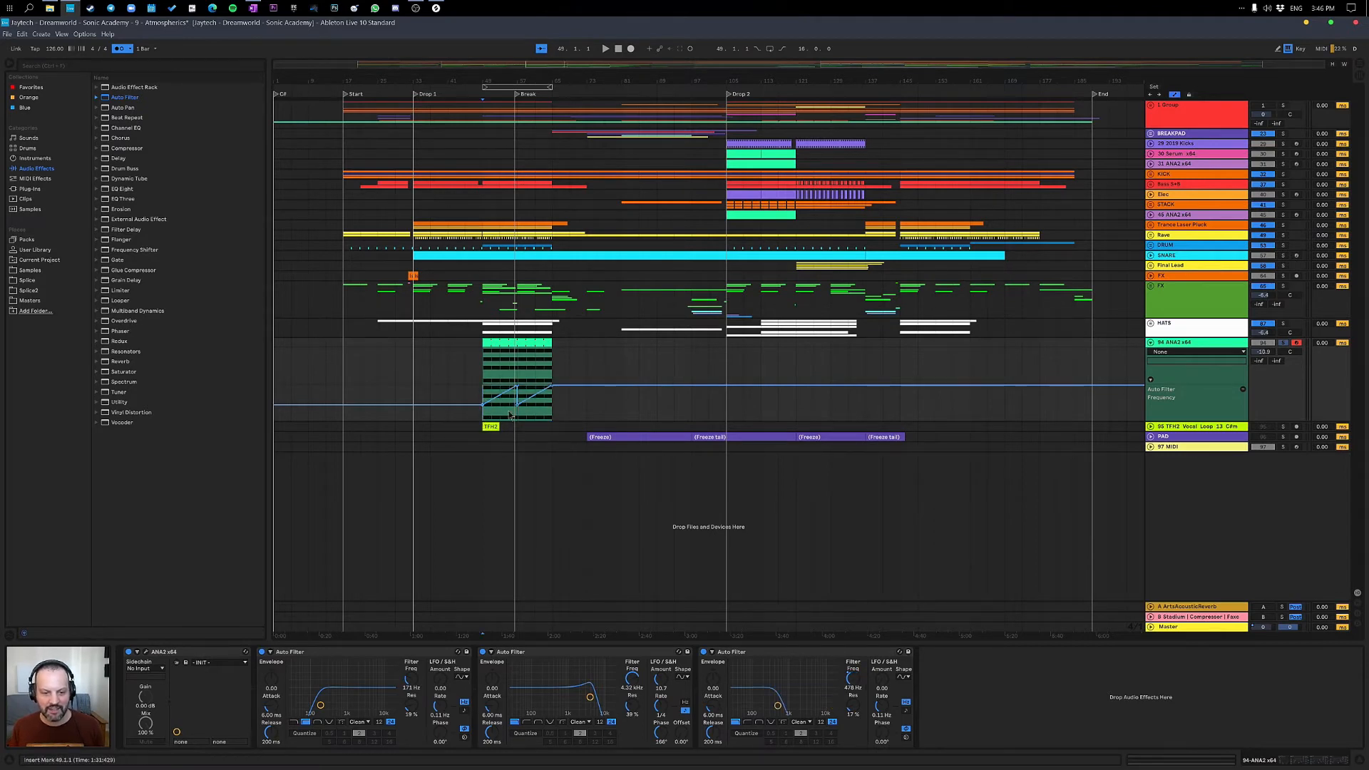
{"action": "left_click_drag", "start_coordinate": [499, 396], "coordinate": [500, 385]}
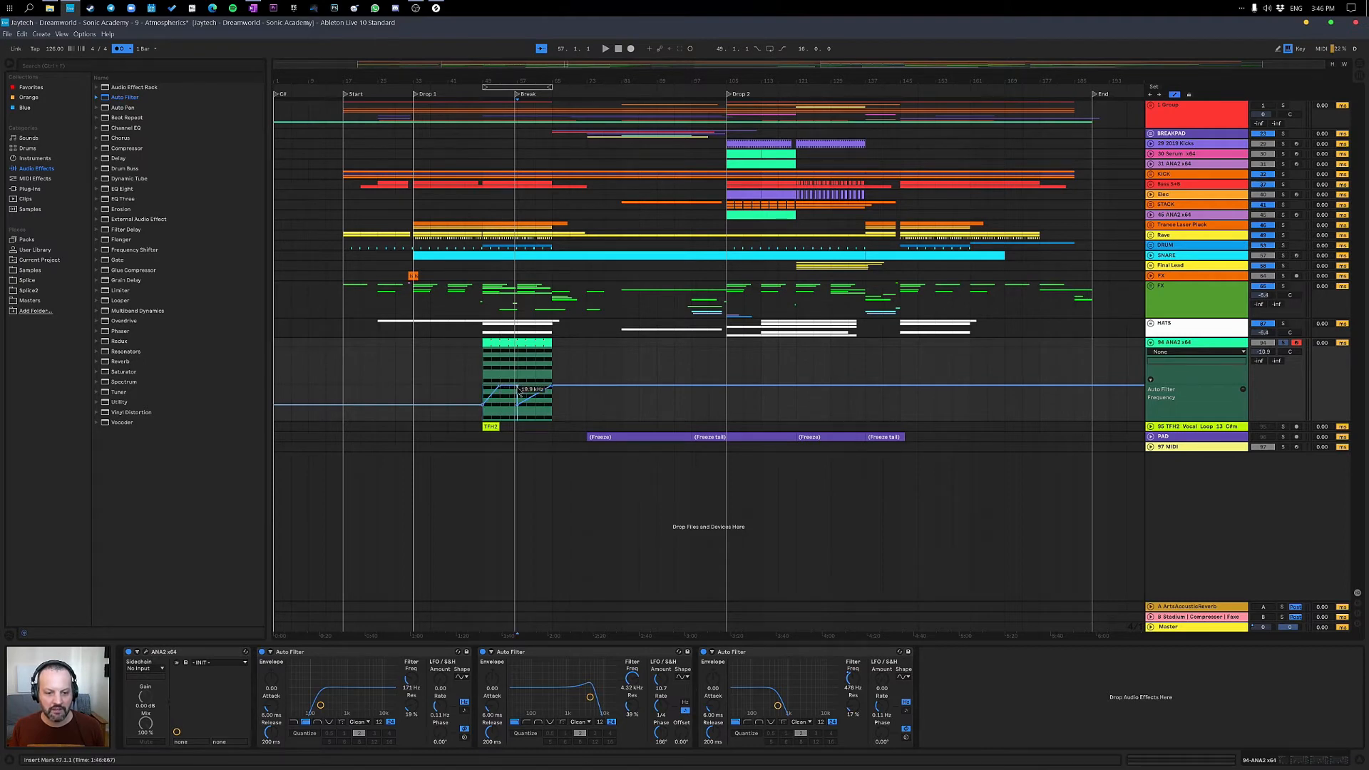
{"action": "left_click_drag", "start_coordinate": [519, 392], "coordinate": [552, 405]}
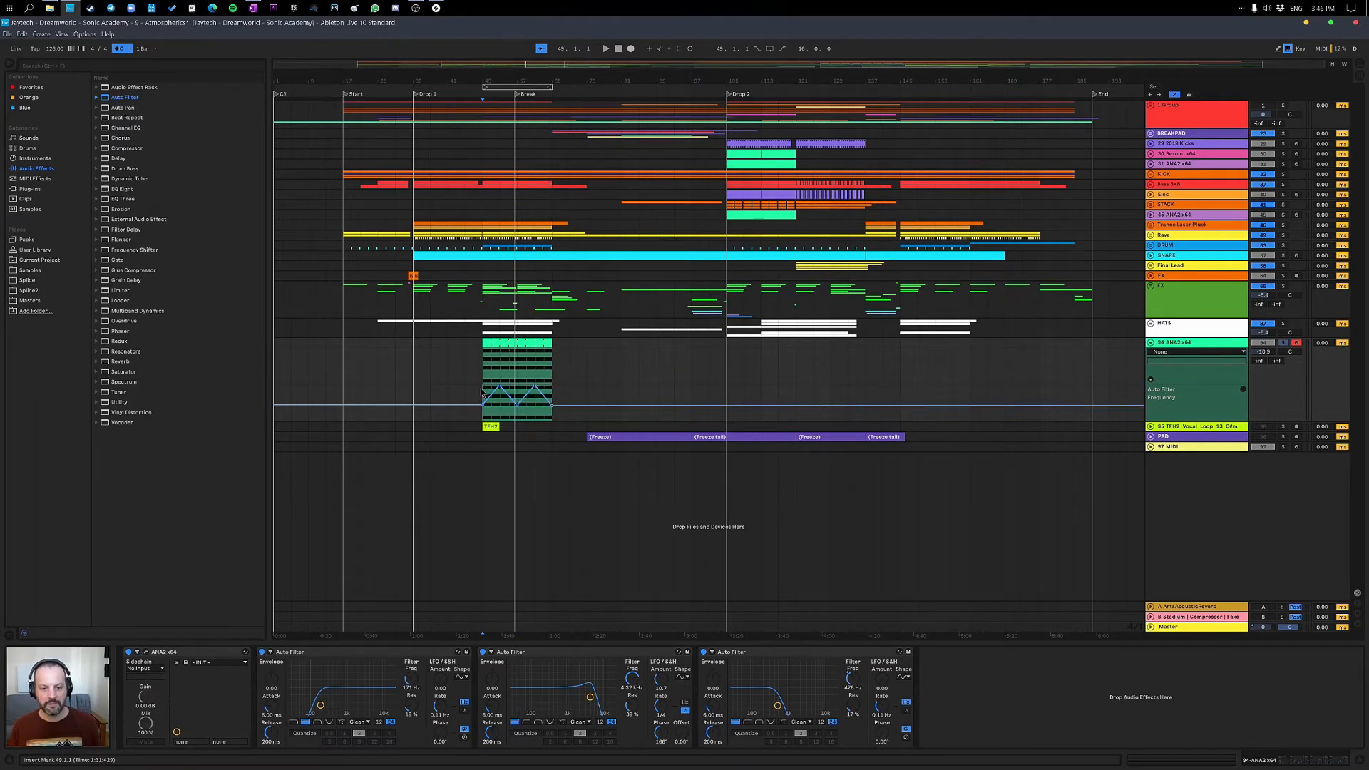
Play back the pad and set the second Auto Filter's LFO amount to 7.62 and resonance to 30%.
{"action": "key", "text": "space"}
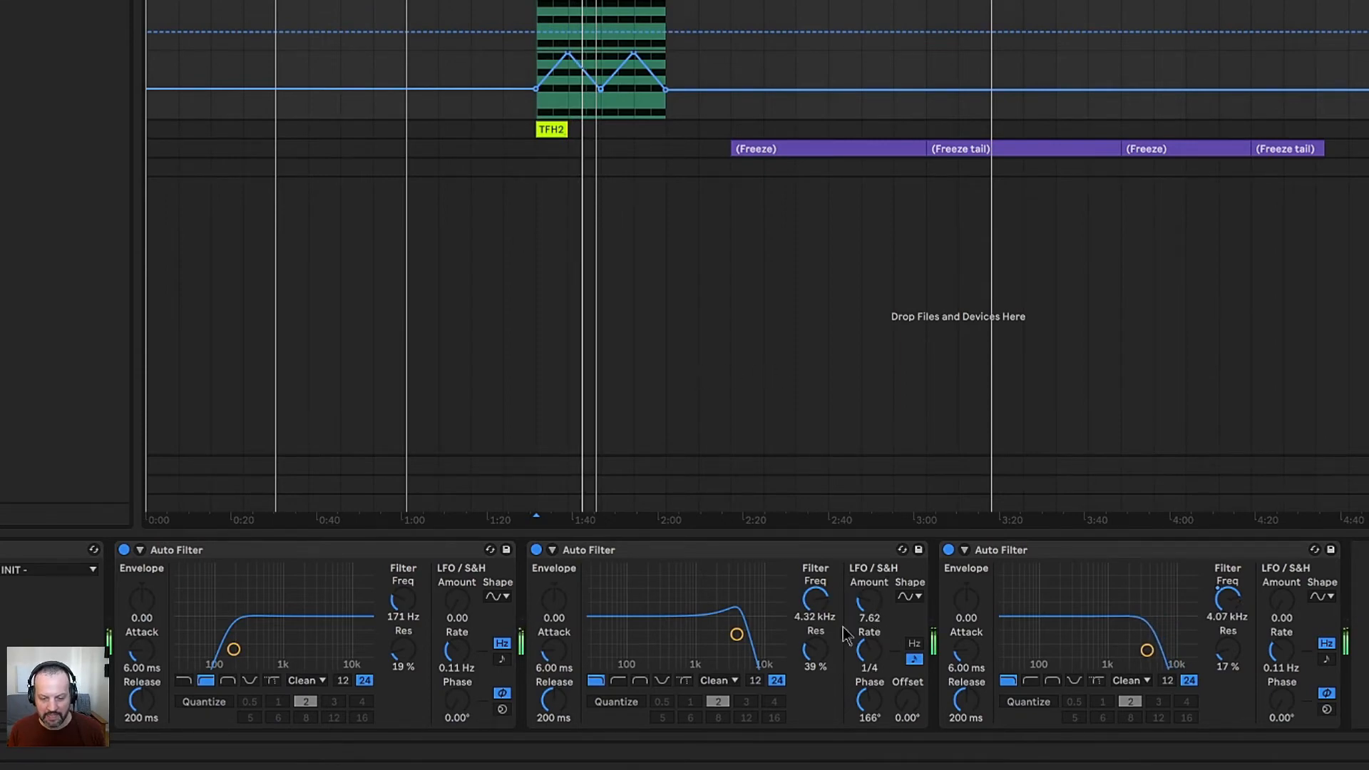
{"action": "left_click_drag", "start_coordinate": [815, 651], "coordinate": [815, 664]}
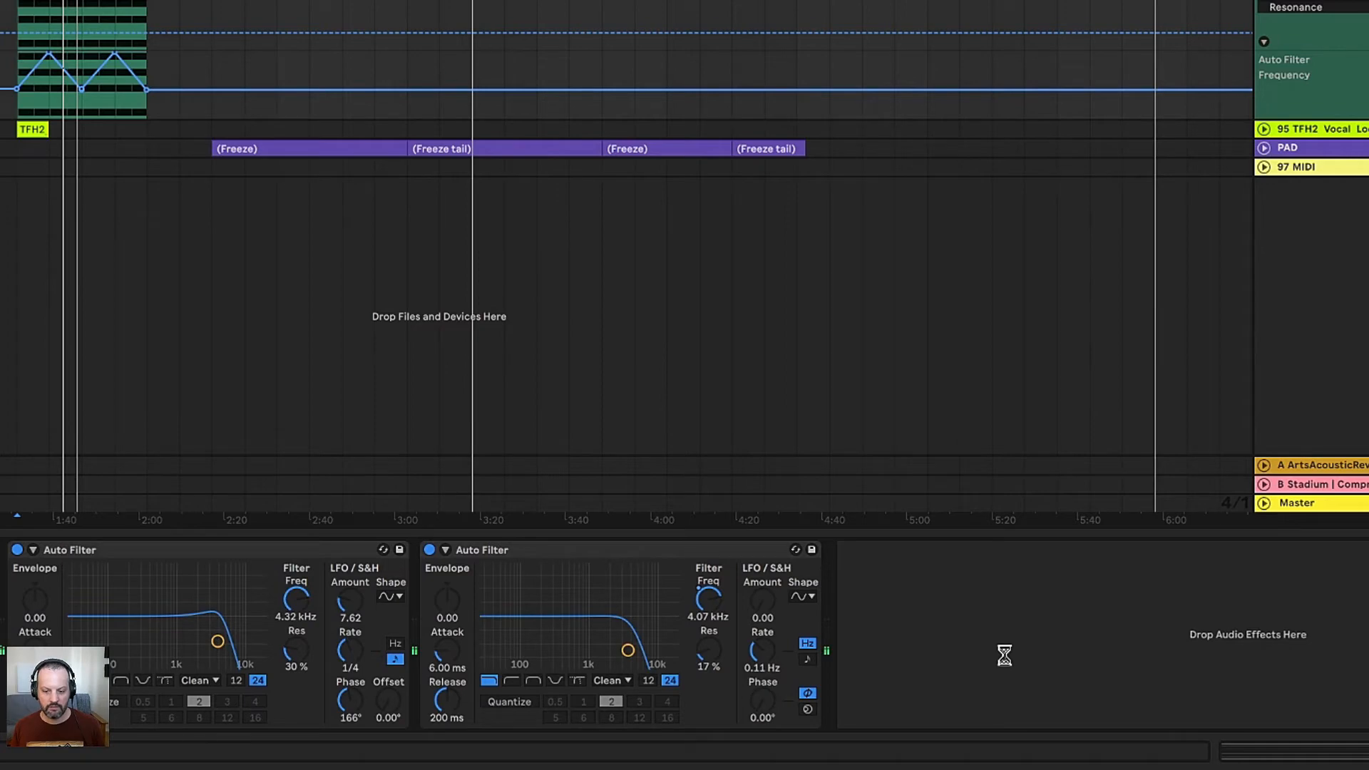
Add an Overdrive after the third Auto Filter, centred at 1.27 kHz with bandwidth 4.22, reducing its drive and dry/wet and raising its dynamics.
{"action": "left_click_drag", "start_coordinate": [1004, 654], "coordinate": [997, 620]}
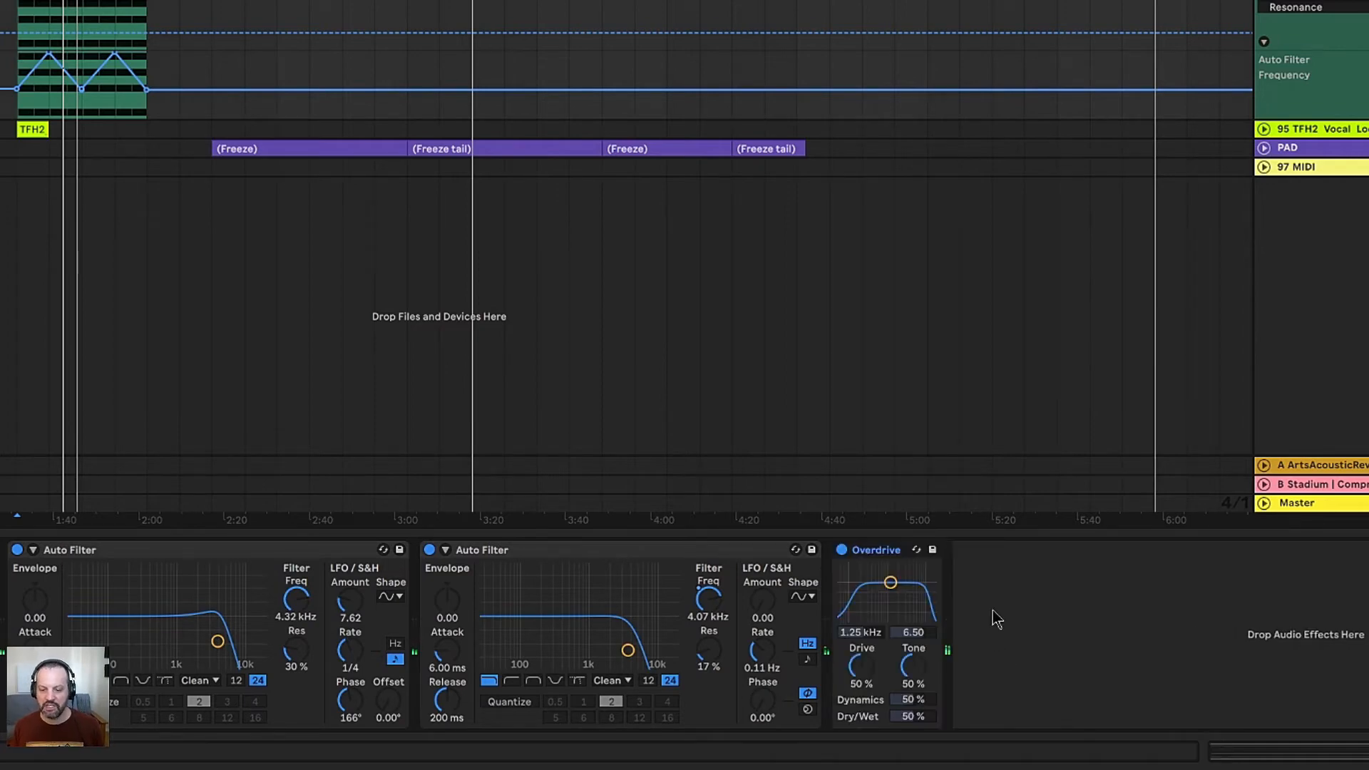
{"action": "left_click_drag", "start_coordinate": [886, 593], "coordinate": [889, 593]}
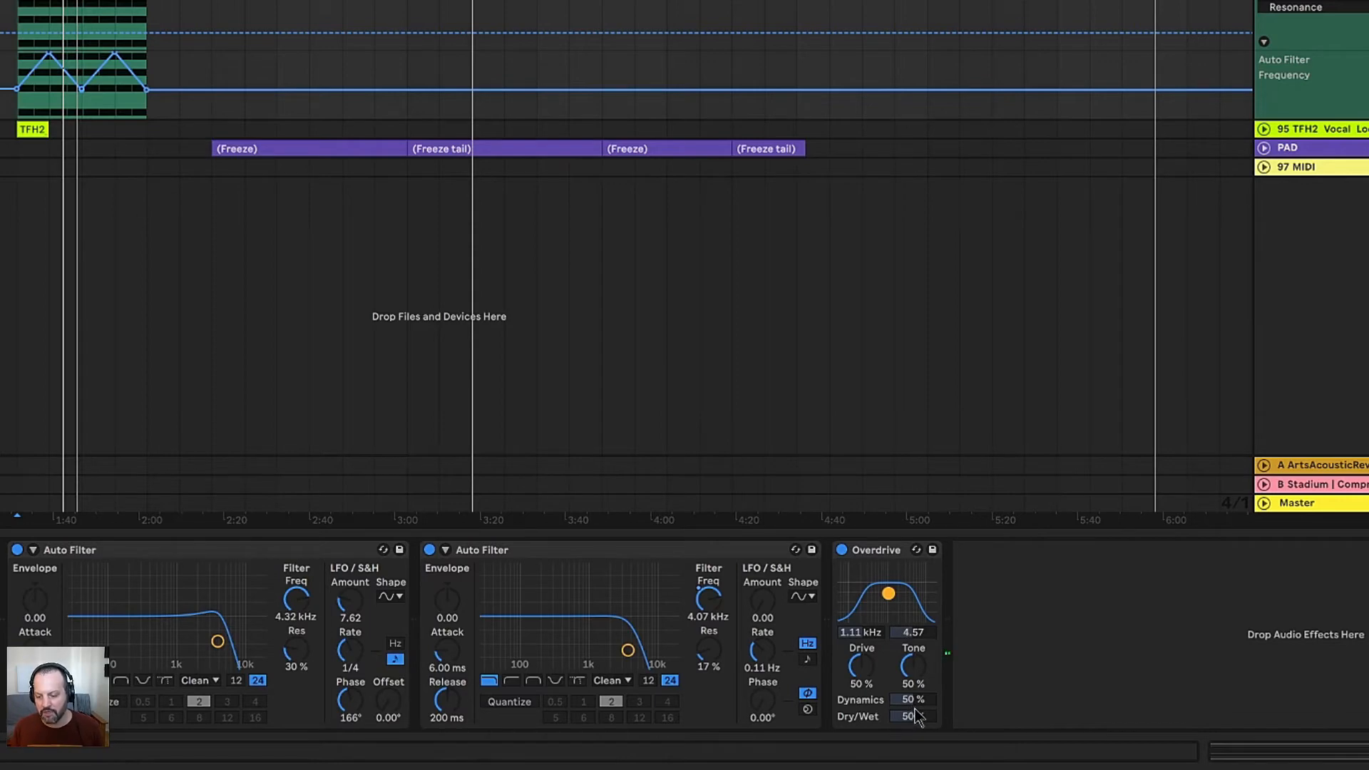
{"action": "mouse_move", "coordinate": [914, 702]}
{"action": "left_mouse_down"}
{"action": "mouse_move", "coordinate": [914, 685]}
{"action": "mouse_move", "coordinate": [870, 664]}
{"action": "mouse_move", "coordinate": [875, 695]}
{"action": "mouse_move", "coordinate": [911, 681]}
{"action": "mouse_move", "coordinate": [866, 672]}
{"action": "left_mouse_up"}
{"action": "key", "text": "space"}
{"action": "left_click_drag", "start_coordinate": [888, 593], "coordinate": [891, 596]}
{"action": "left_click_drag", "start_coordinate": [914, 717], "coordinate": [914, 741]}
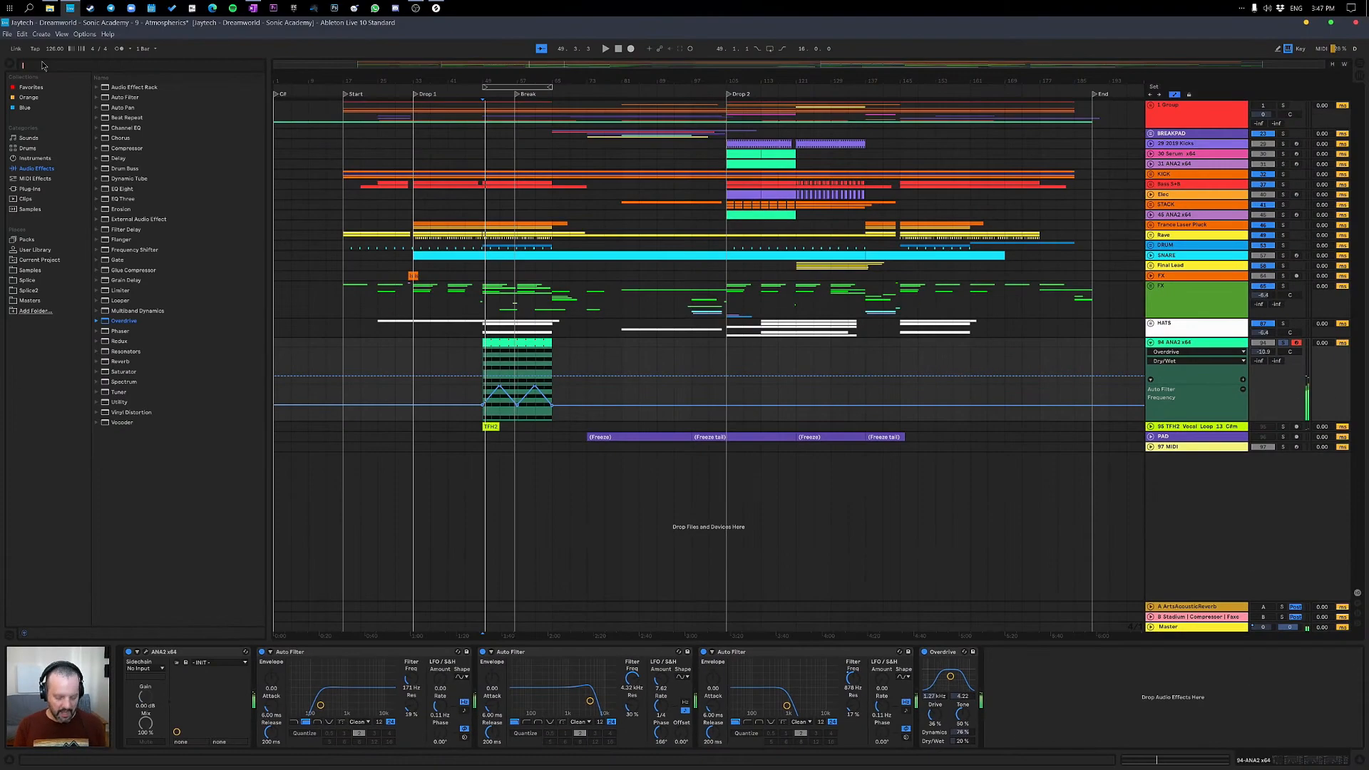
Find the Raum reverb among the plug-ins, add it after the Overdrive and open its interface.
{"action": "left_click", "coordinate": [42, 65]}
{"action": "type", "text": "raum"}
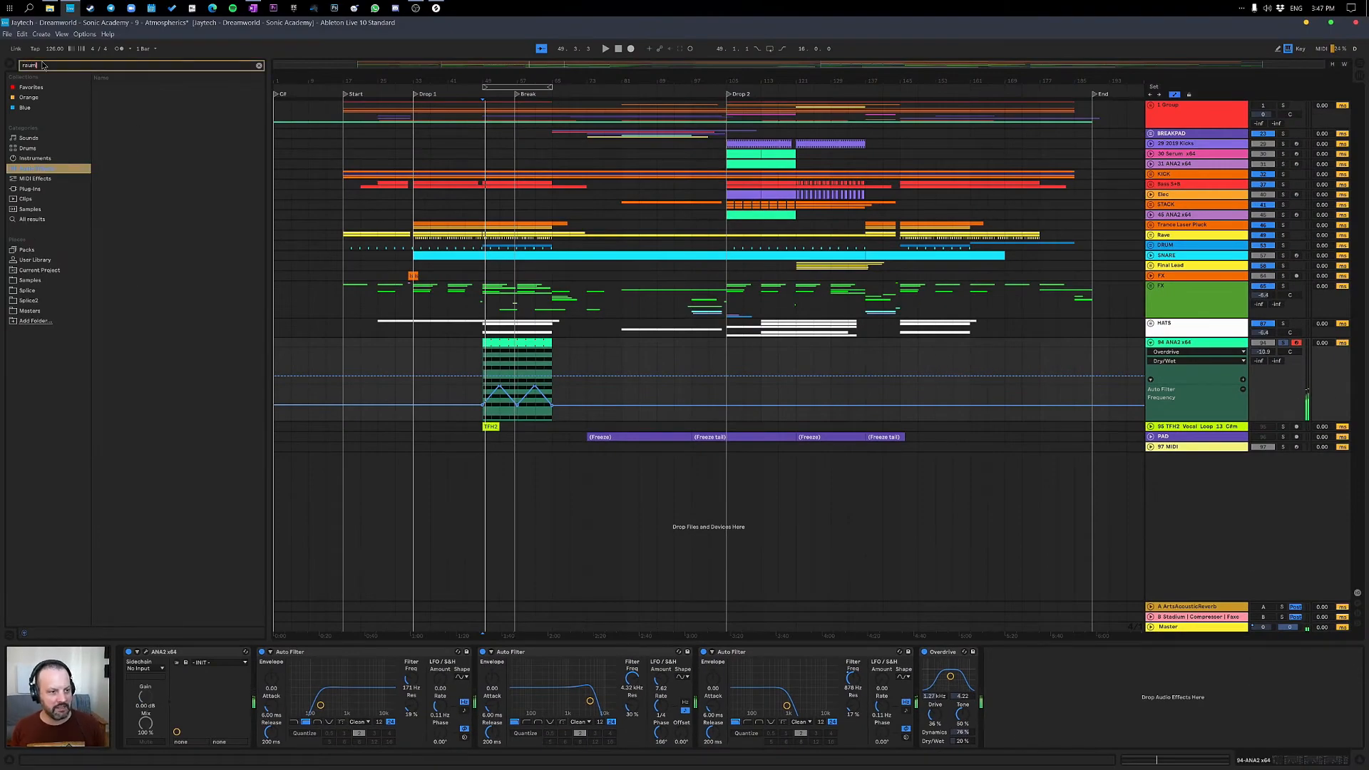
{"action": "left_click", "coordinate": [56, 192]}
{"action": "left_click", "coordinate": [99, 88]}
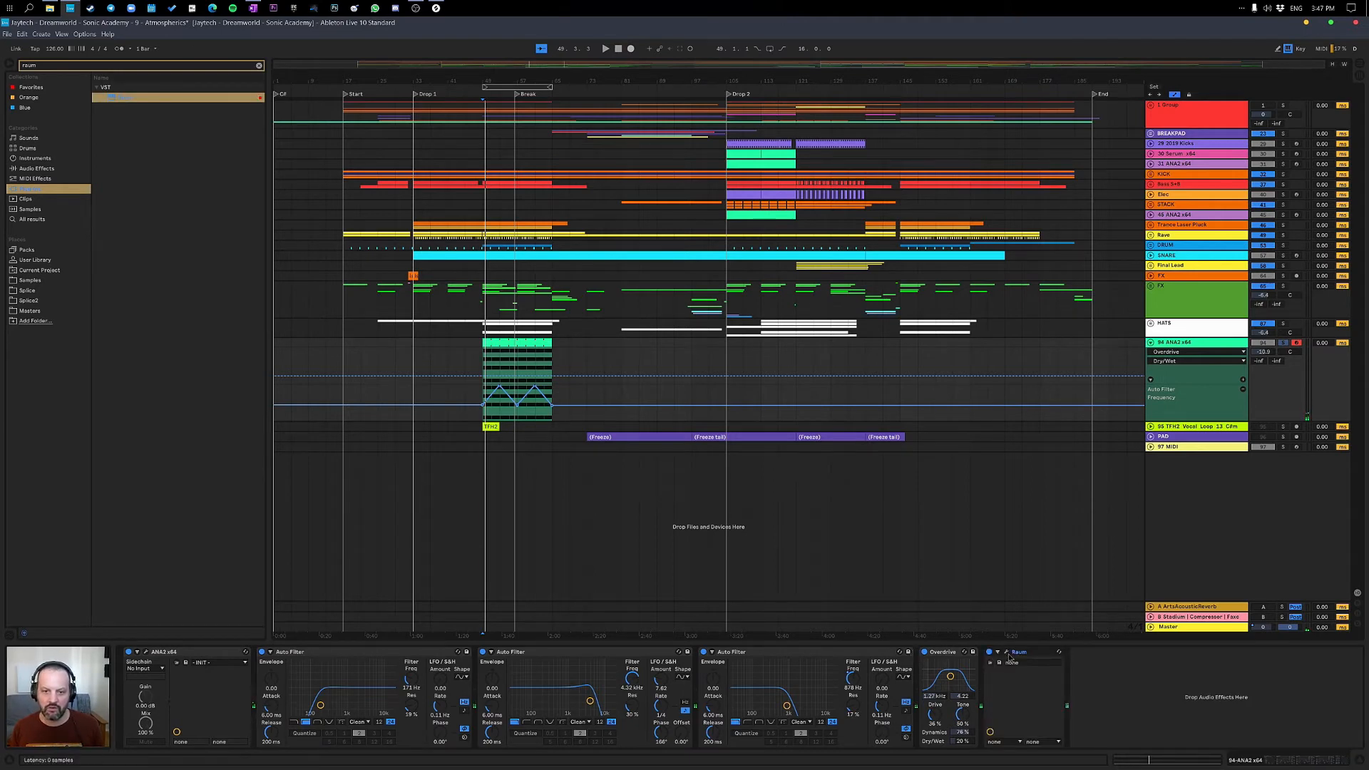
{"action": "left_click", "coordinate": [1007, 654]}
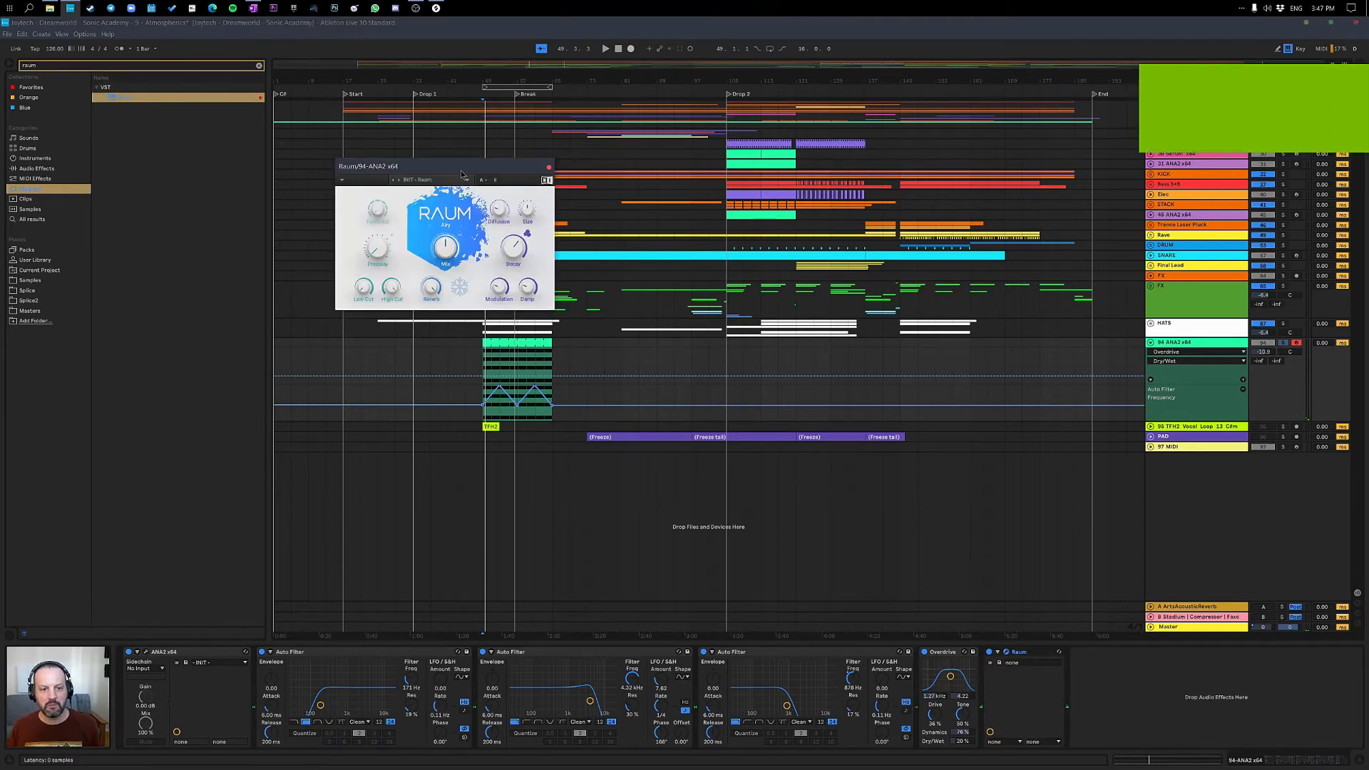
Set Raum's mix to fully wet and lengthen its decay.
{"action": "left_click_drag", "start_coordinate": [456, 167], "coordinate": [641, 388]}
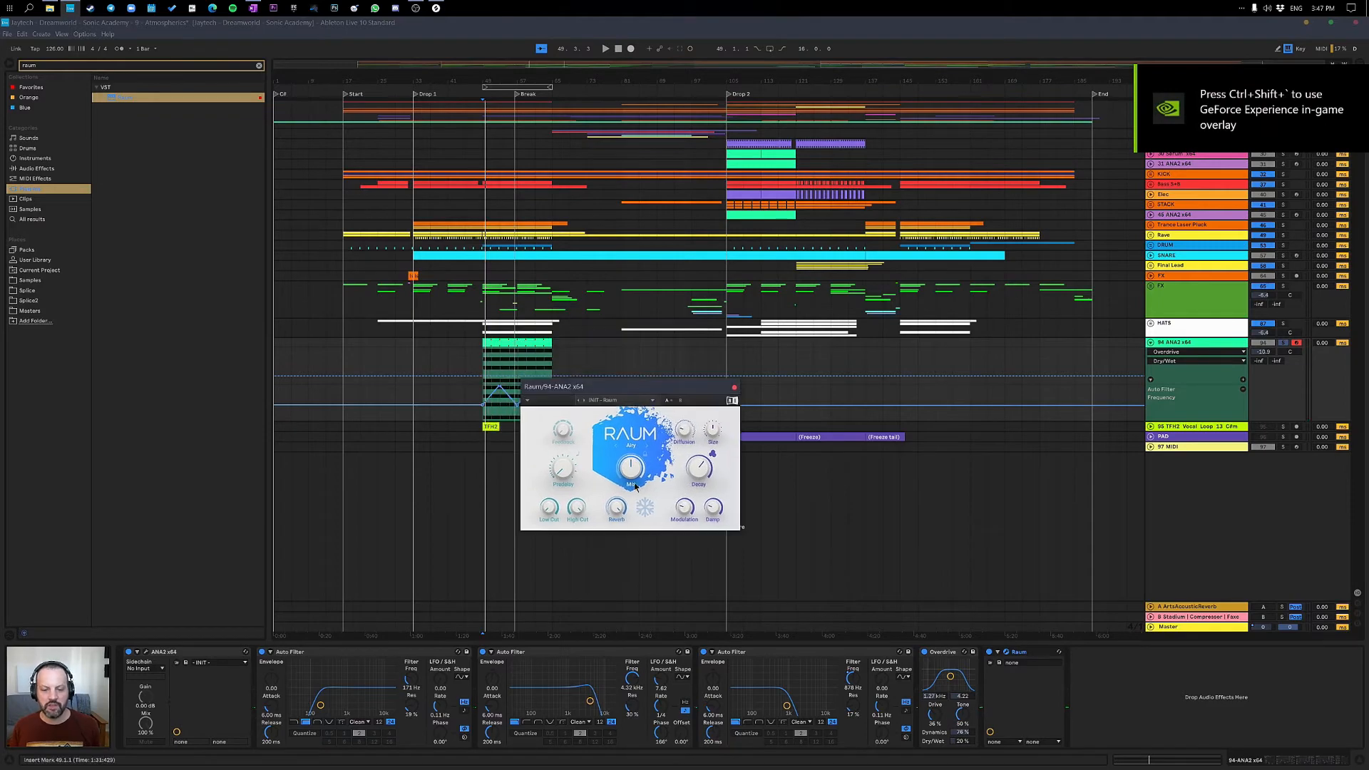
{"action": "mouse_move", "coordinate": [635, 470]}
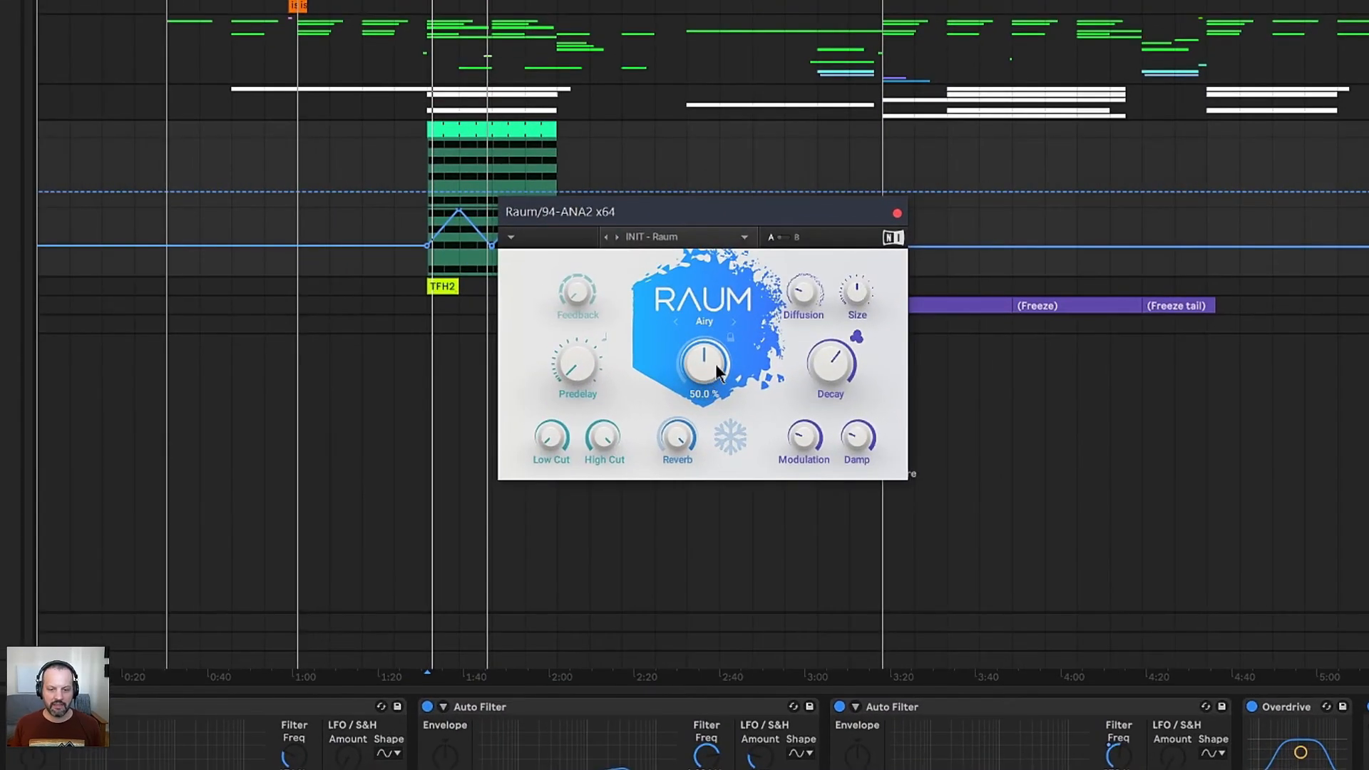
{"action": "left_click_drag", "start_coordinate": [716, 370], "coordinate": [717, 314]}
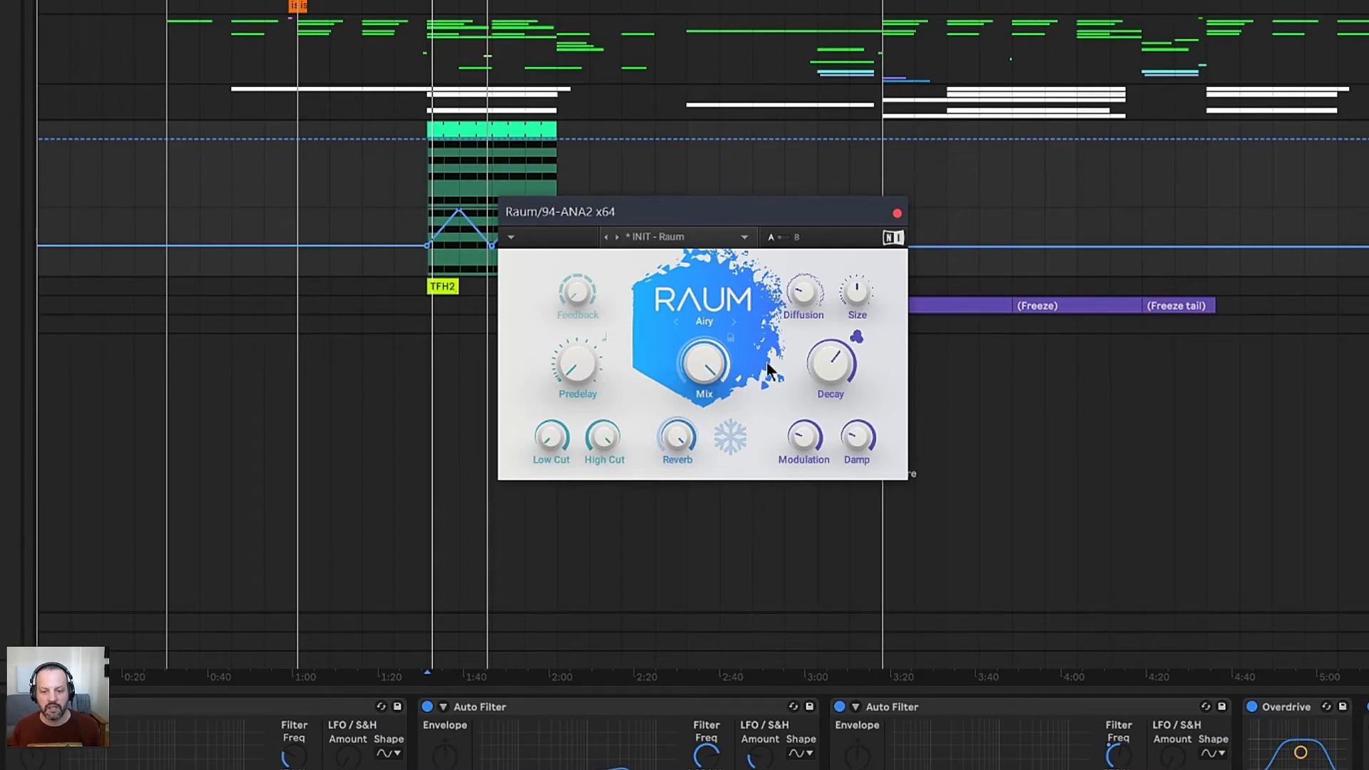
{"action": "mouse_move", "coordinate": [833, 374]}
{"action": "left_mouse_down"}
{"action": "mouse_move", "coordinate": [832, 347]}
{"action": "mouse_move", "coordinate": [833, 358]}
{"action": "left_mouse_up"}
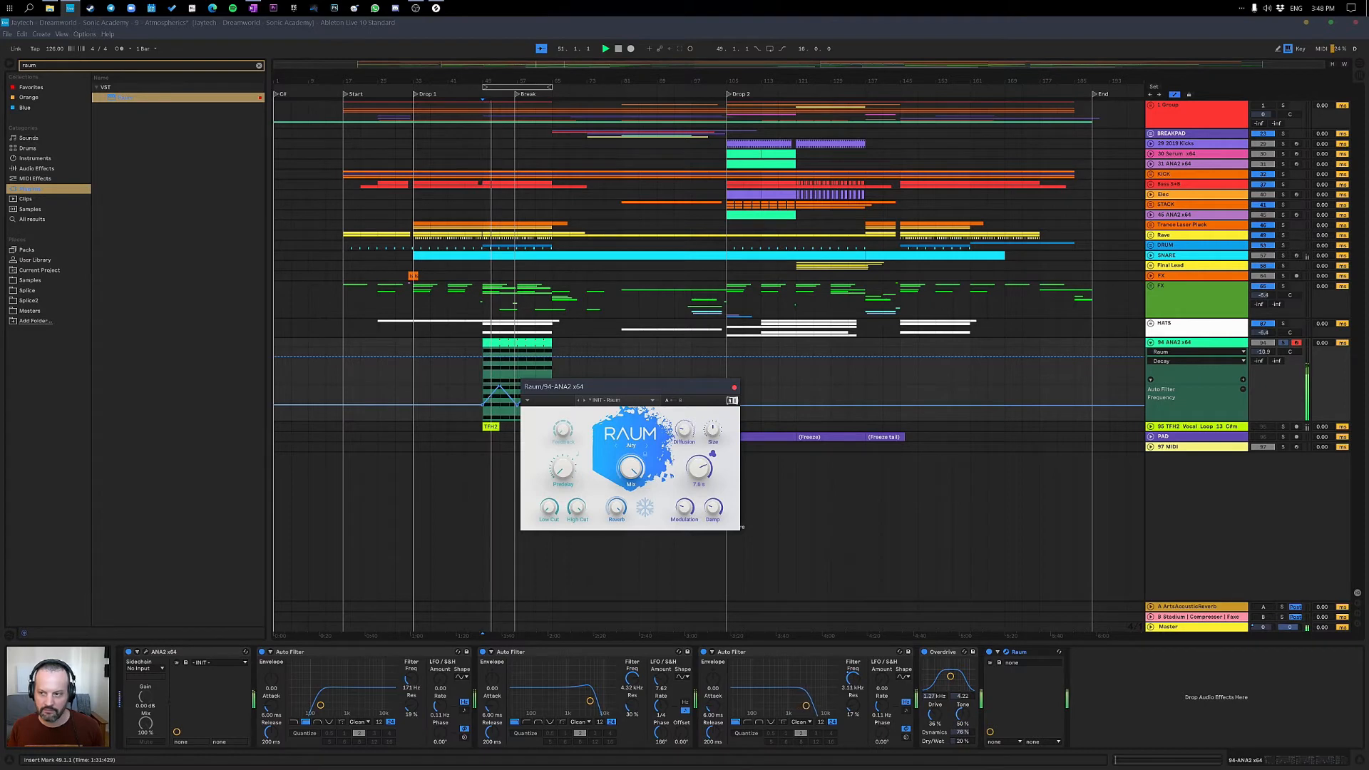
Set the ANA2 track volume to -15 dB and copy the pad clip with its filter automation back to bar 33 at Drop 1.
{"action": "left_click_drag", "start_coordinate": [1263, 351], "coordinate": [1263, 360]}
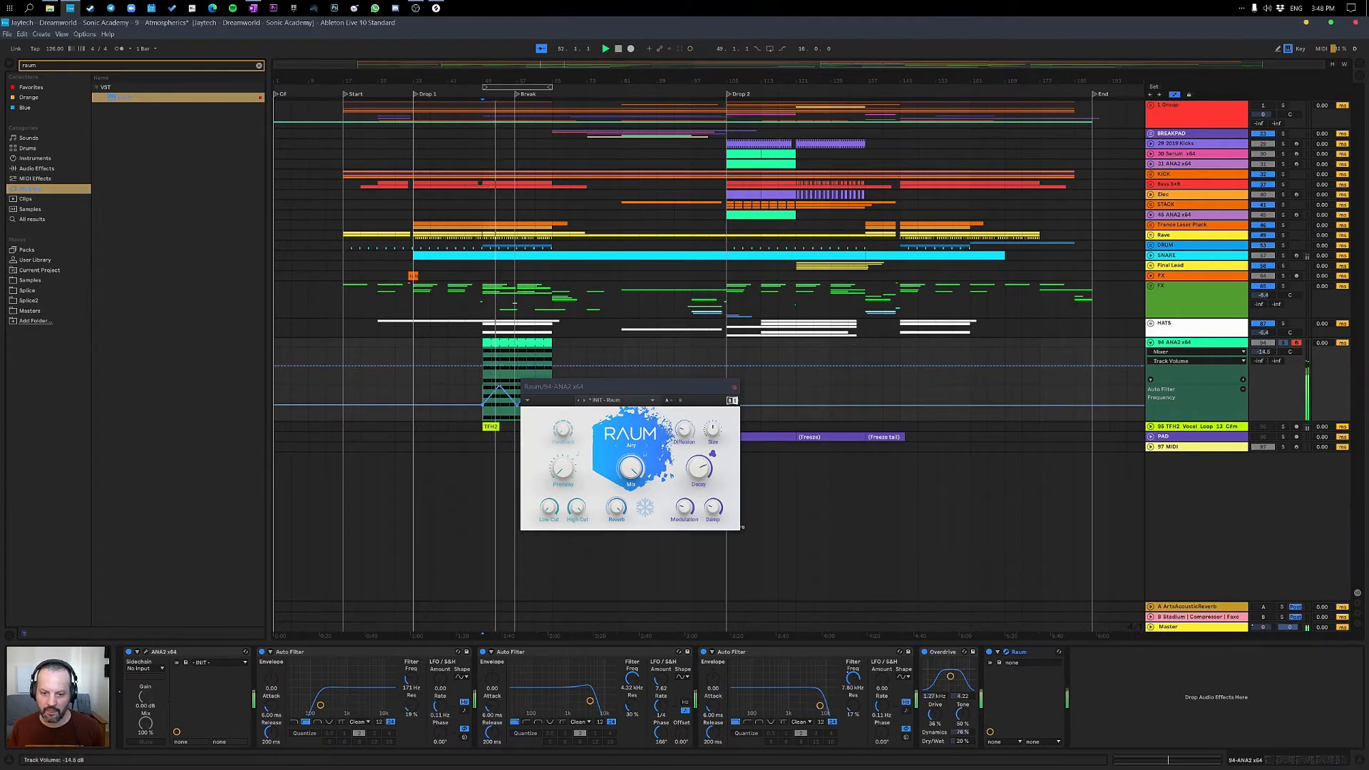
{"action": "left_click", "coordinate": [734, 389]}
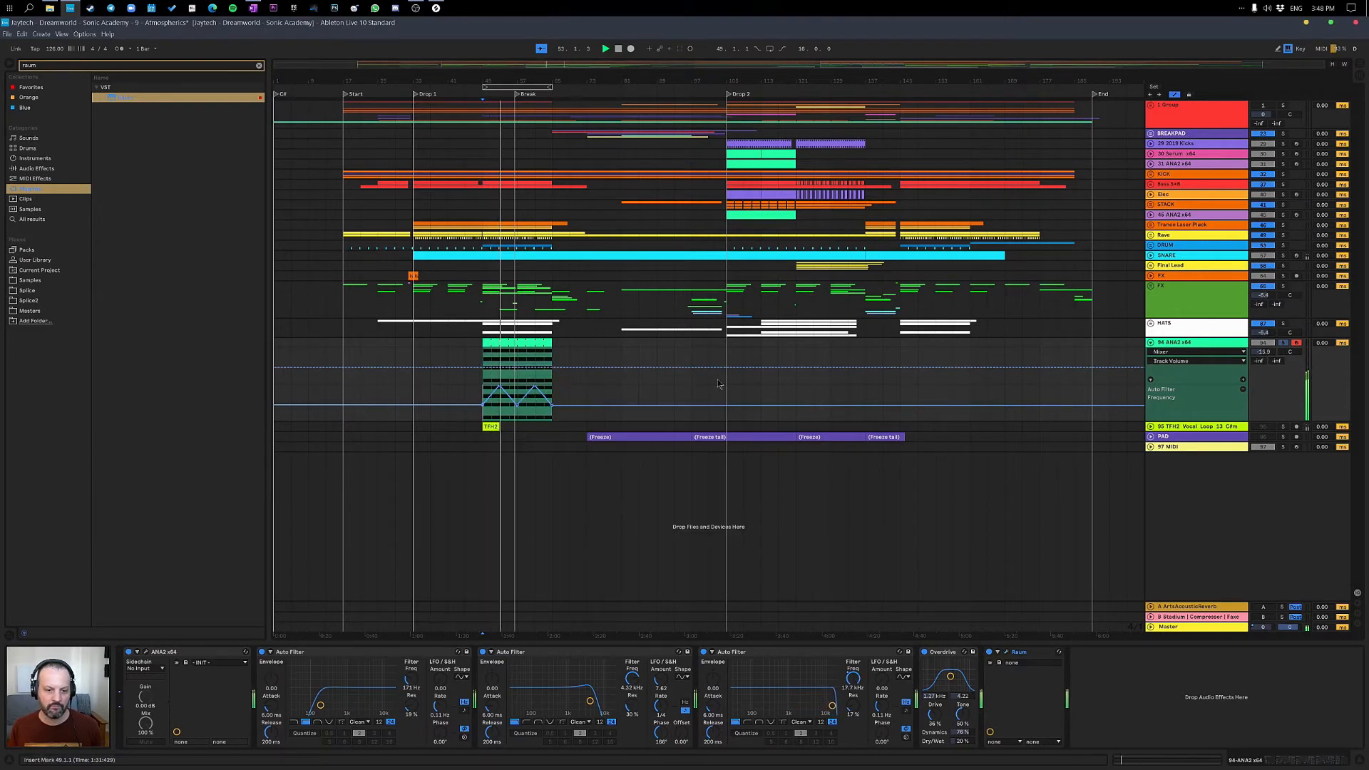
{"action": "left_click_drag", "start_coordinate": [490, 344], "coordinate": [416, 343]}
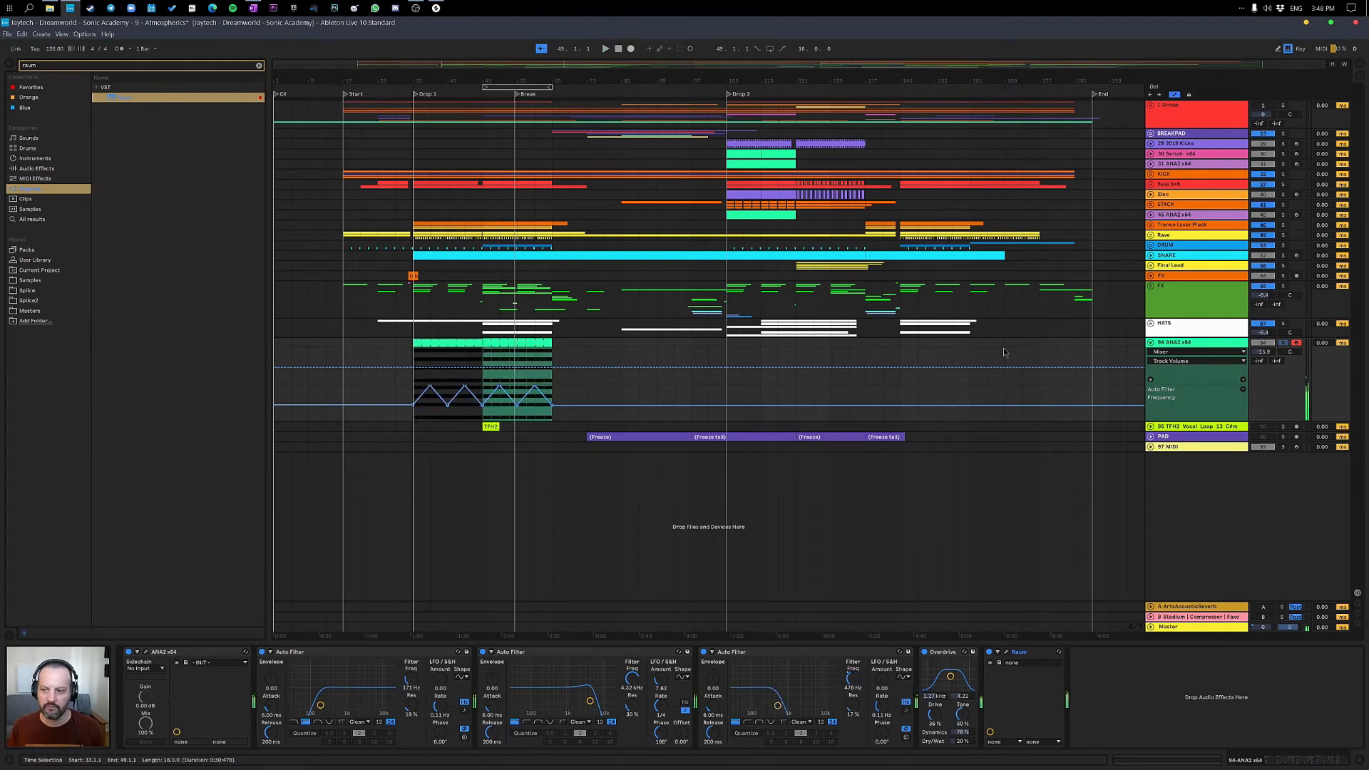
{"action": "left_click", "coordinate": [1234, 346]}
Add the Faschain compressor preset after Raum and choose the Kick track as its sidechain source.
{"action": "left_click", "coordinate": [22, 169]}
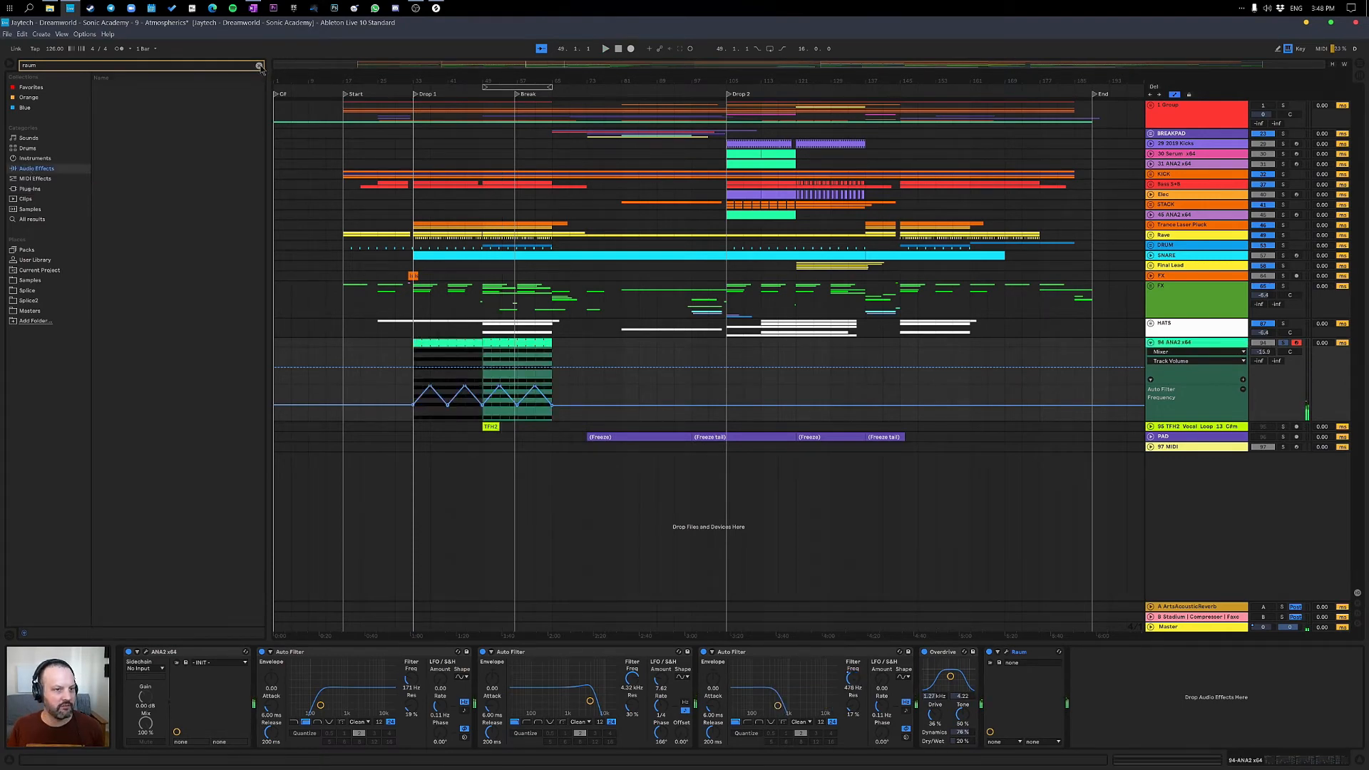
{"action": "left_click", "coordinate": [258, 65]}
{"action": "left_click", "coordinate": [96, 149]}
{"action": "left_click_drag", "start_coordinate": [134, 219], "coordinate": [1117, 692]}
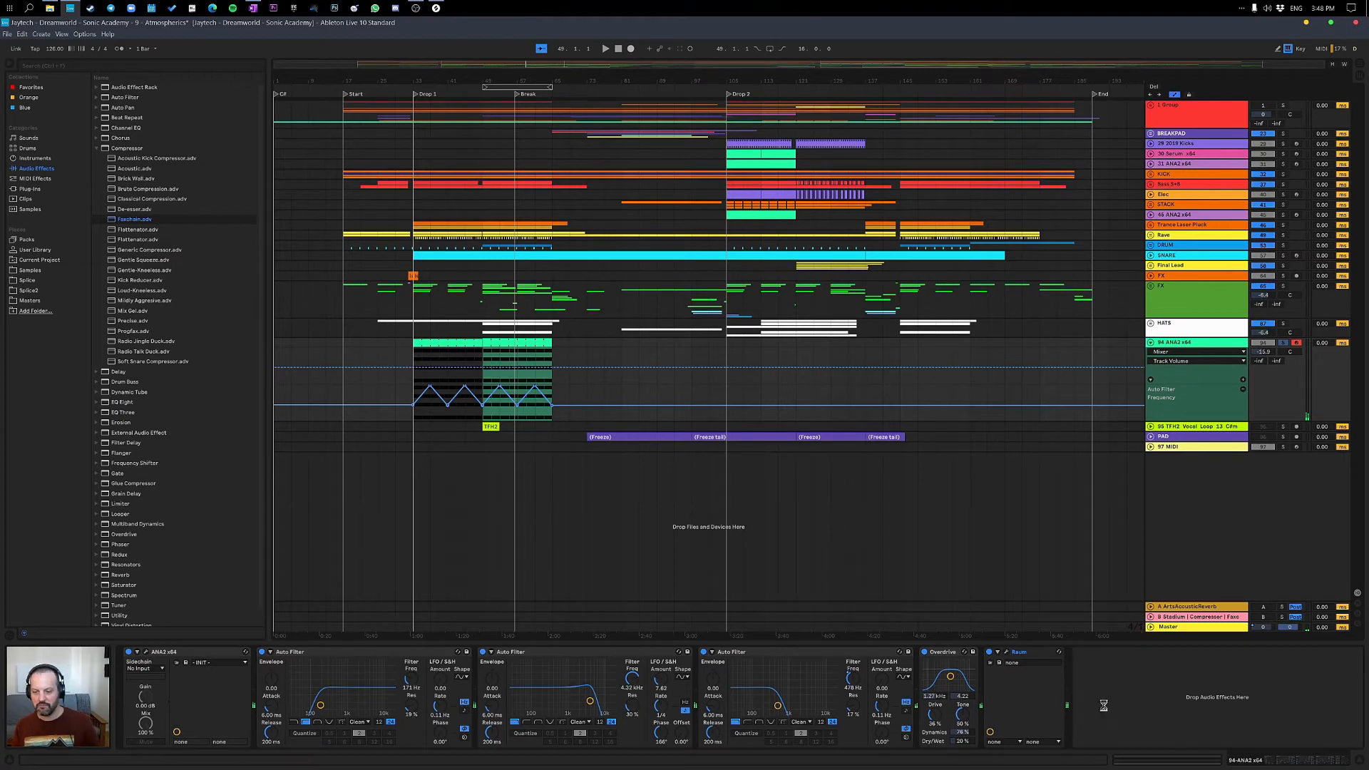
{"action": "left_click", "coordinate": [1101, 680]}
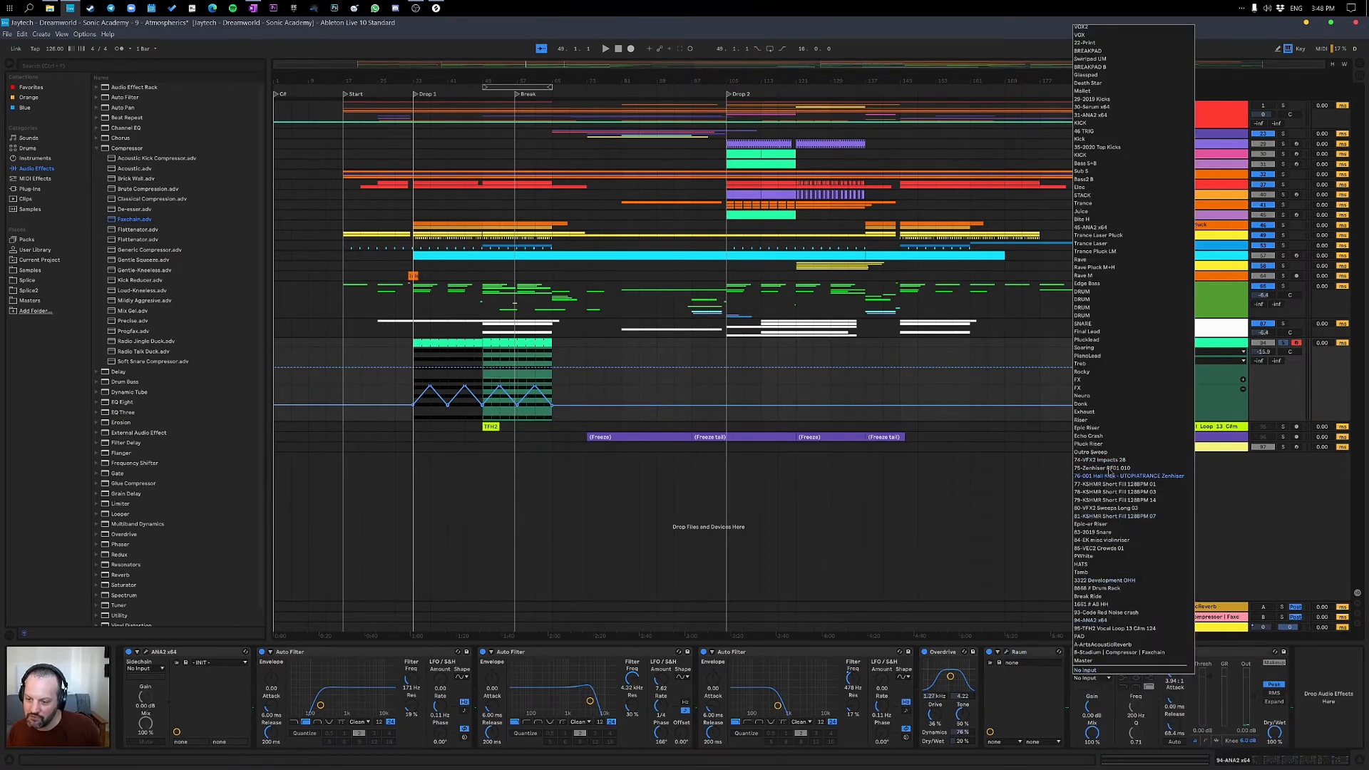
{"action": "scroll", "coordinate": [1107, 598], "scroll_direction": "up", "scroll_amount": 5}
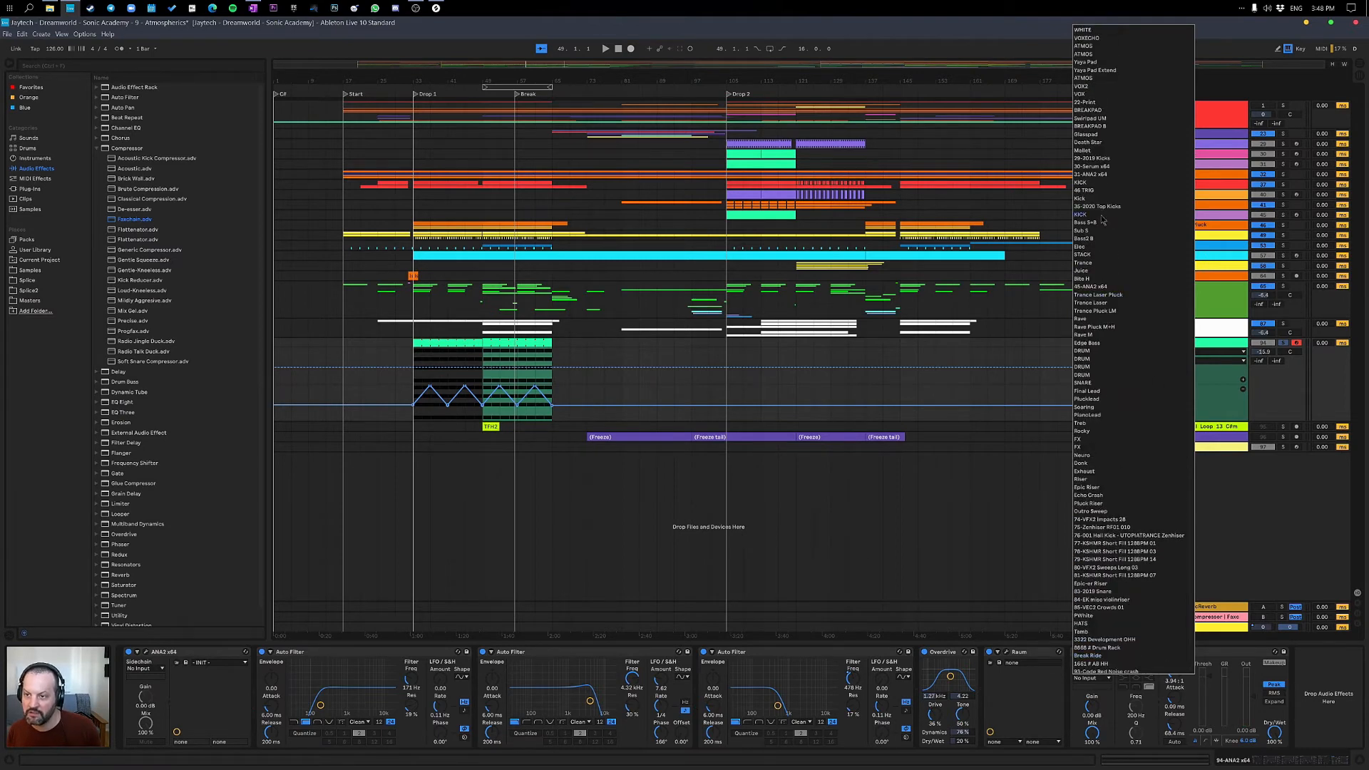
{"action": "left_click", "coordinate": [1109, 199]}
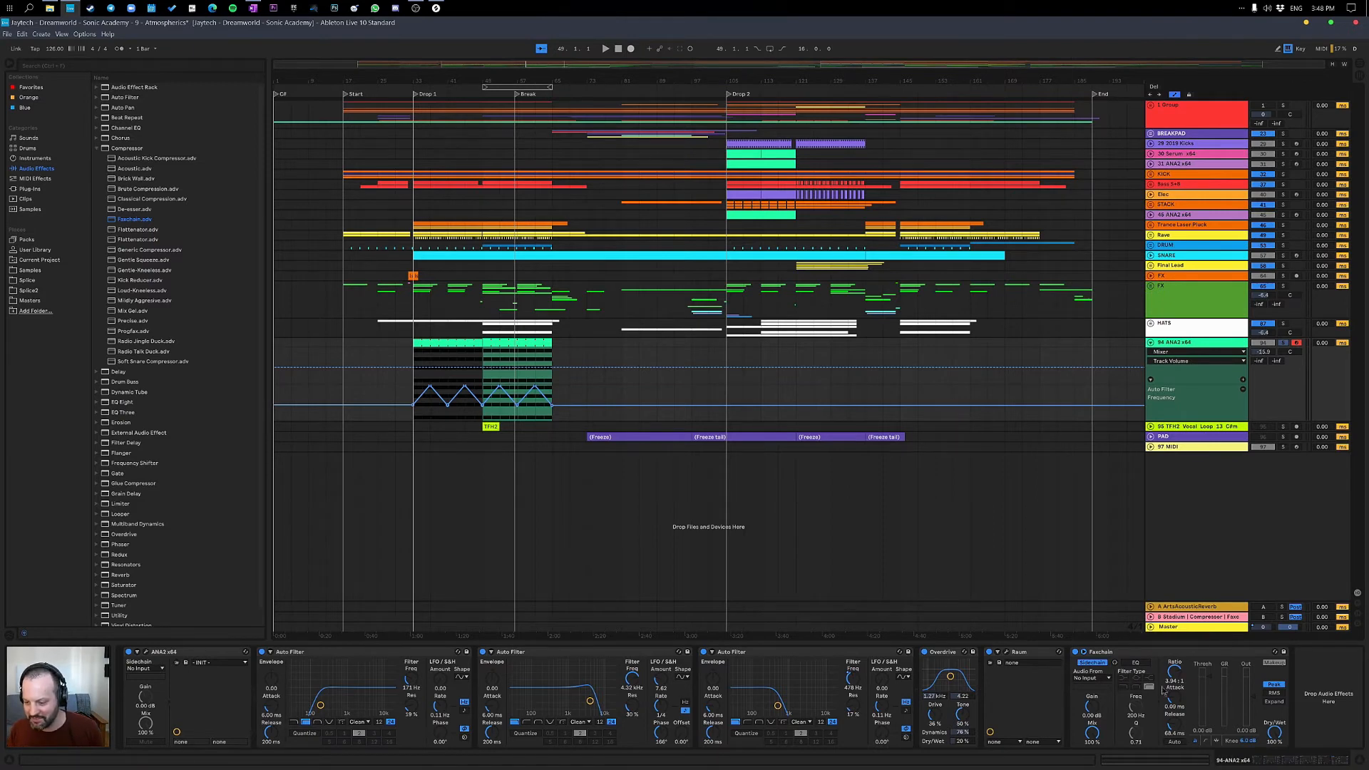
Lower the sidechain compressor's threshold during playback so that the kick ducks the pad.
{"action": "left_click", "coordinate": [1202, 692]}
{"action": "key", "text": "space"}
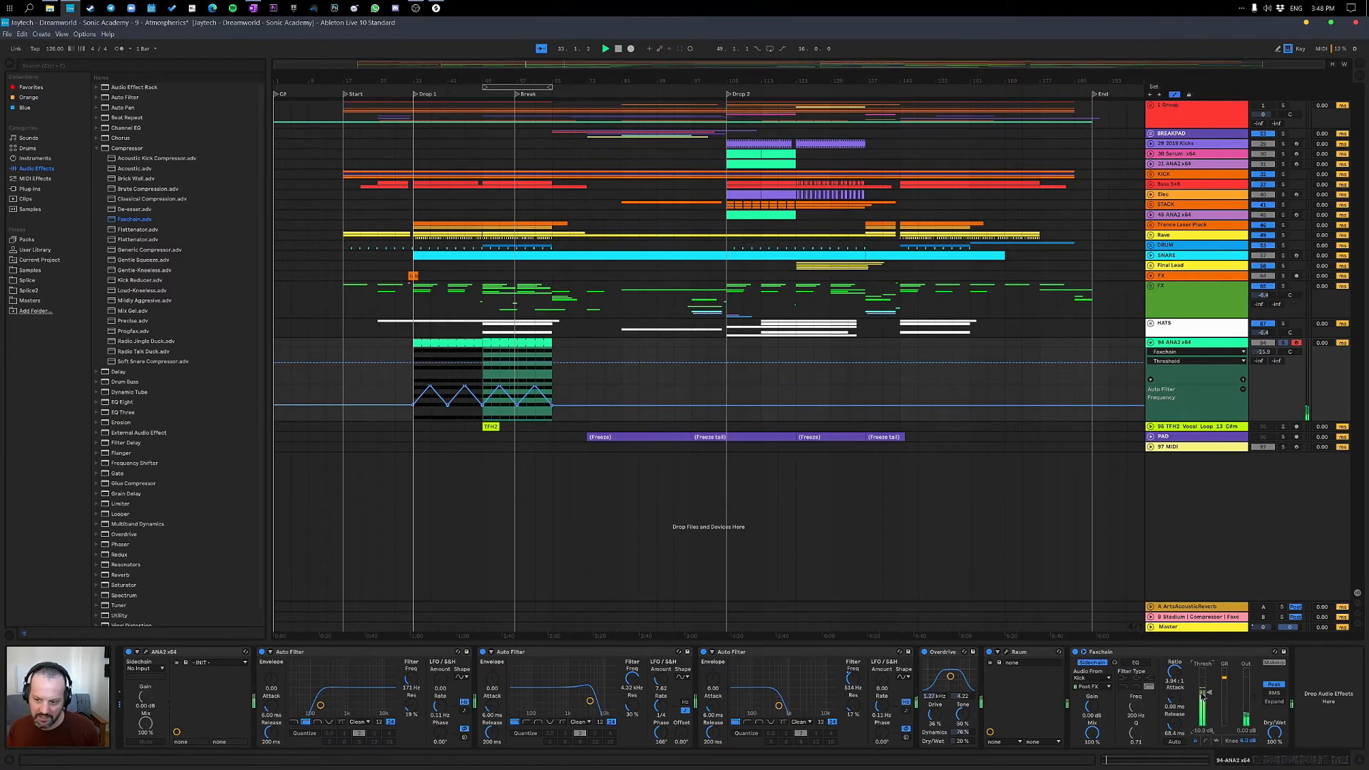
{"action": "left_click_drag", "start_coordinate": [1203, 692], "coordinate": [1204, 703]}
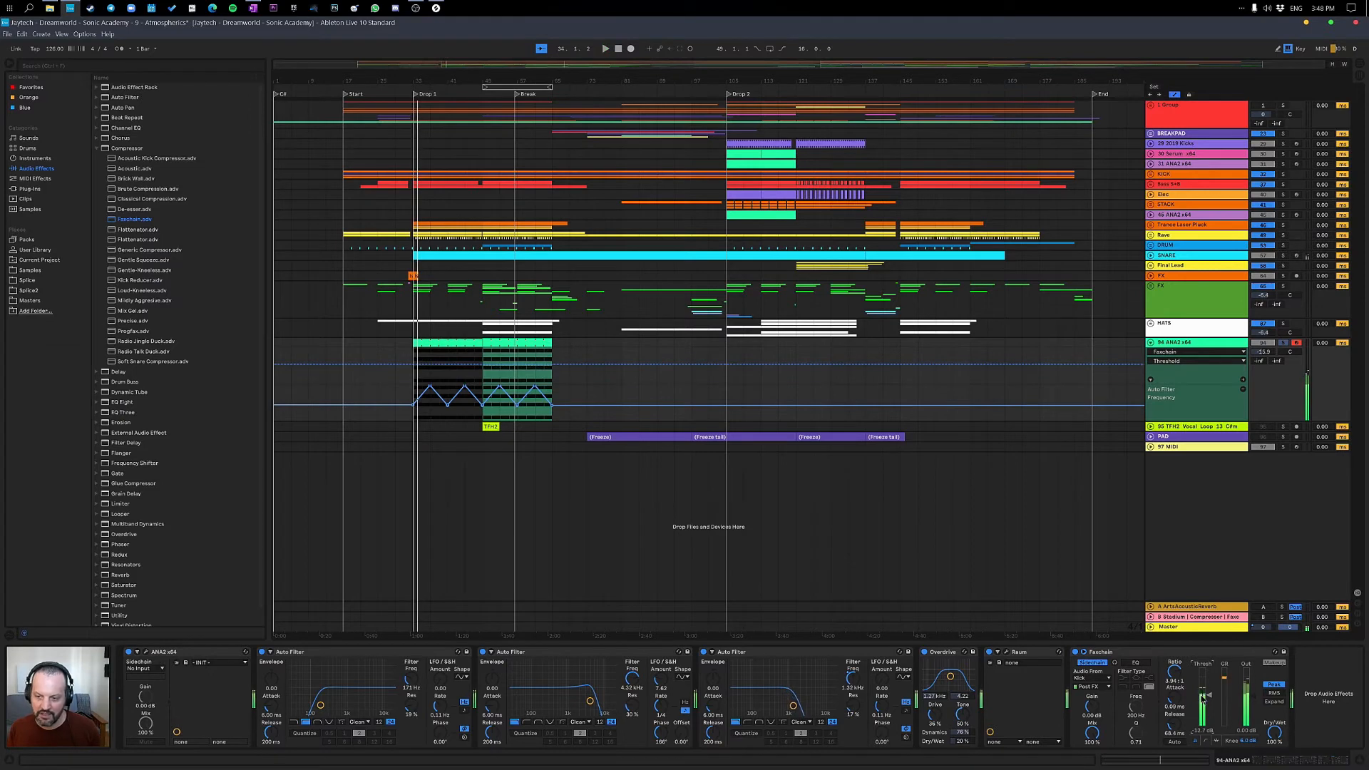
Unsolo the ANA2 track, set its volume to about -27 dB and play it with the full mix.
{"action": "left_click", "coordinate": [1152, 343]}
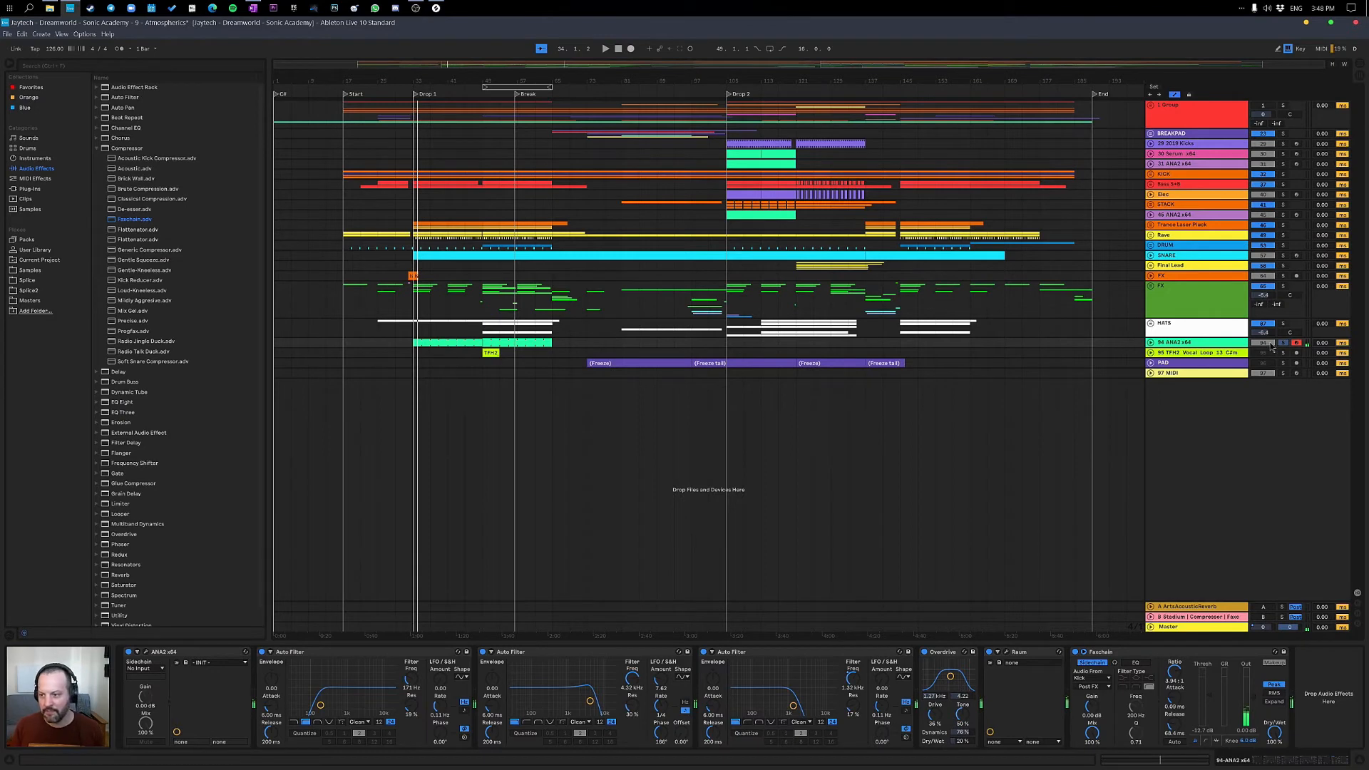
{"action": "left_click", "coordinate": [1151, 343]}
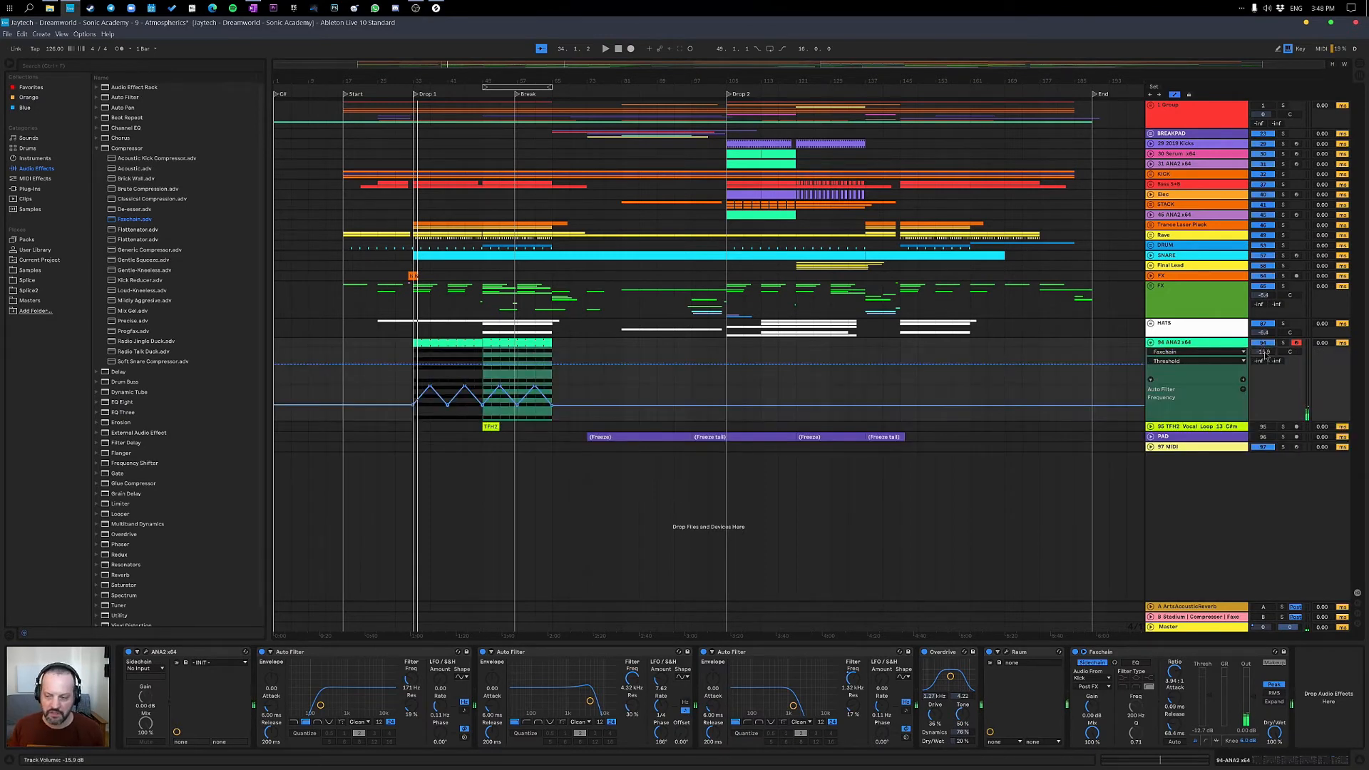
{"action": "left_click_drag", "start_coordinate": [1266, 356], "coordinate": [1266, 391]}
{"action": "key", "text": "space"}
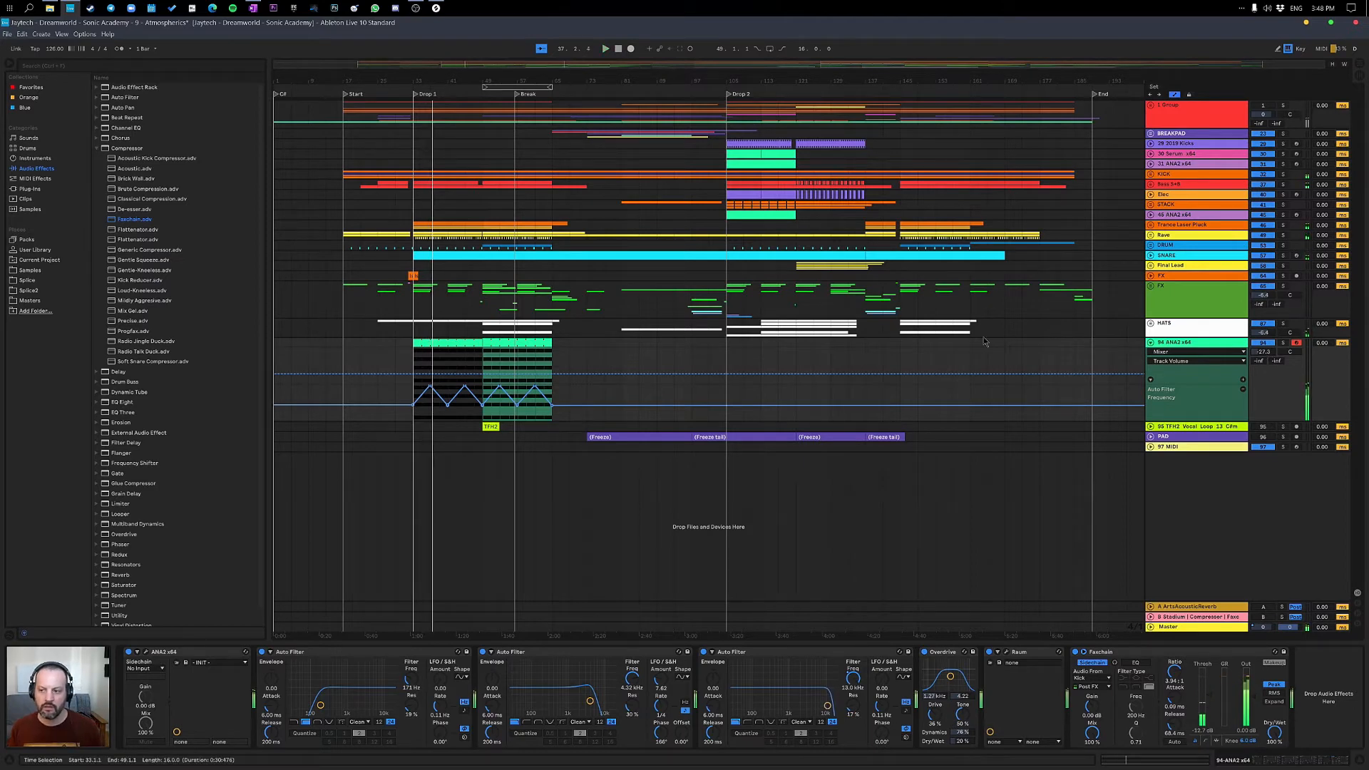
Play the full mix and lower the ANA2 track's volume to about -33 dB.
{"action": "left_click", "coordinate": [1270, 345]}
{"action": "key", "text": "space"}
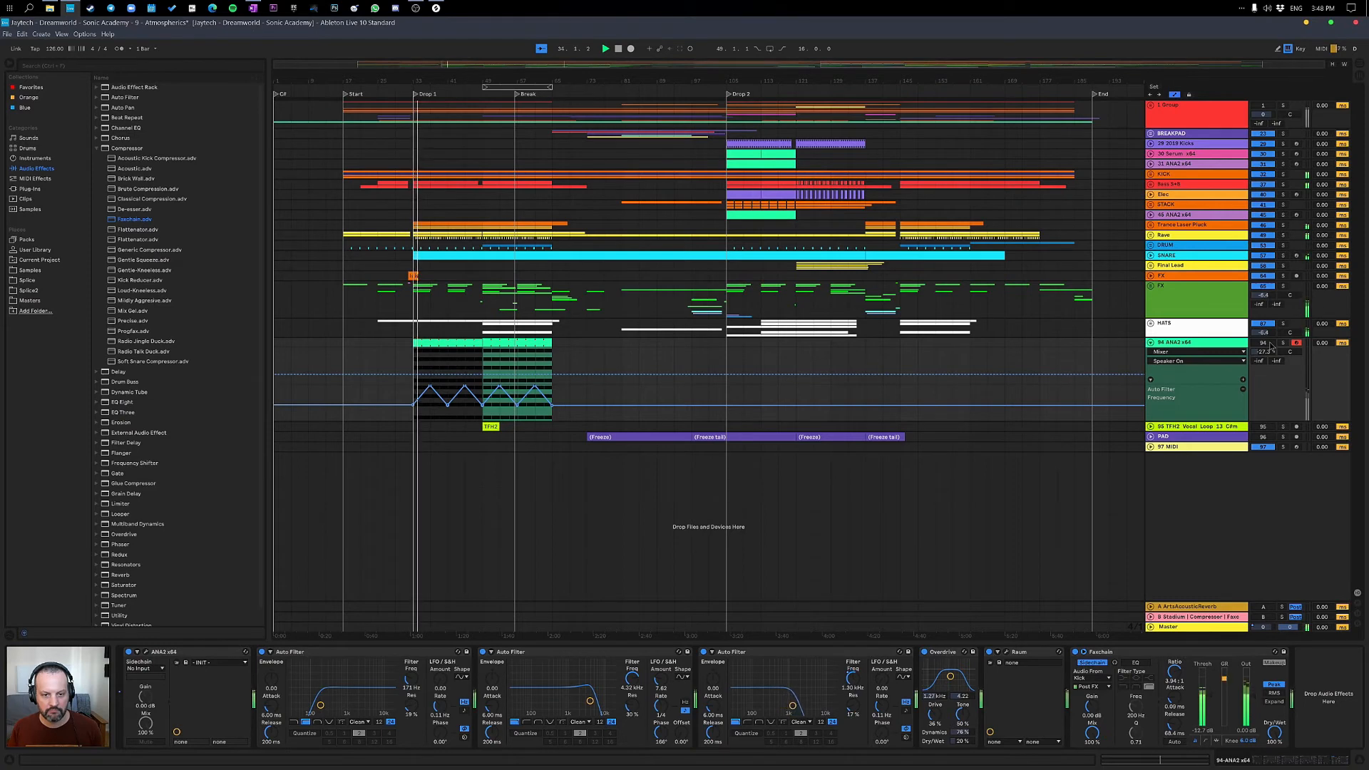
{"action": "left_click_drag", "start_coordinate": [1270, 353], "coordinate": [1270, 367]}
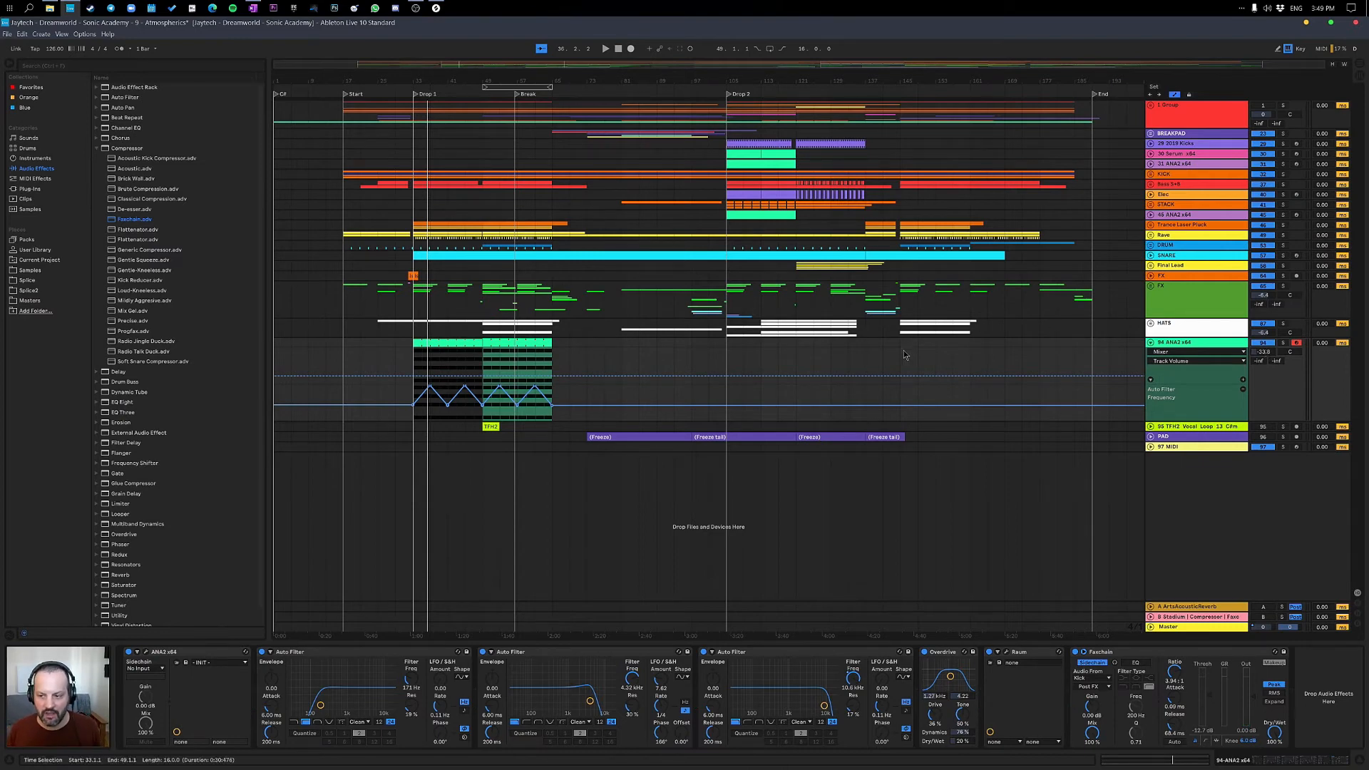
Activate and solo the TFH2_Vocal_Loop track, set its volume to about -9.5 dB and play its clip from bar 49.
{"action": "left_click", "coordinate": [1150, 426]}
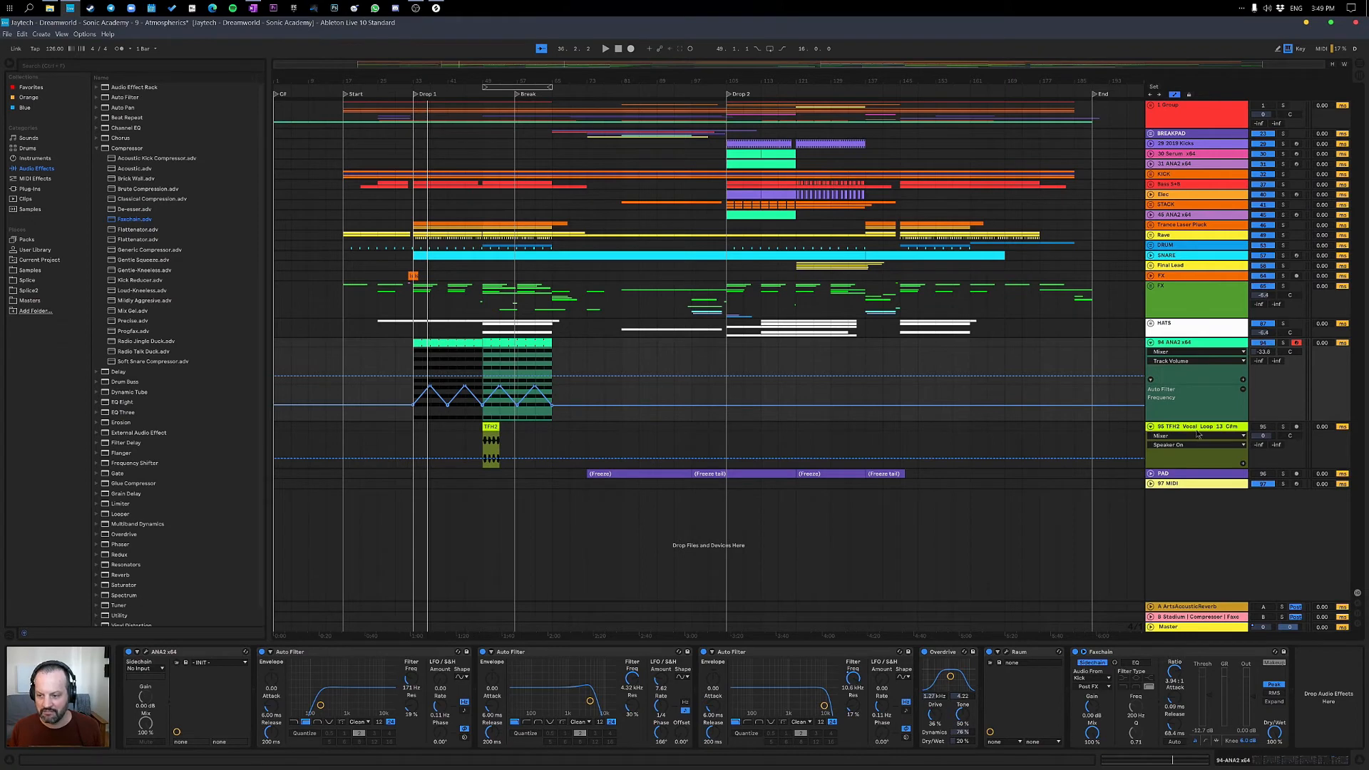
{"action": "left_click", "coordinate": [1197, 431]}
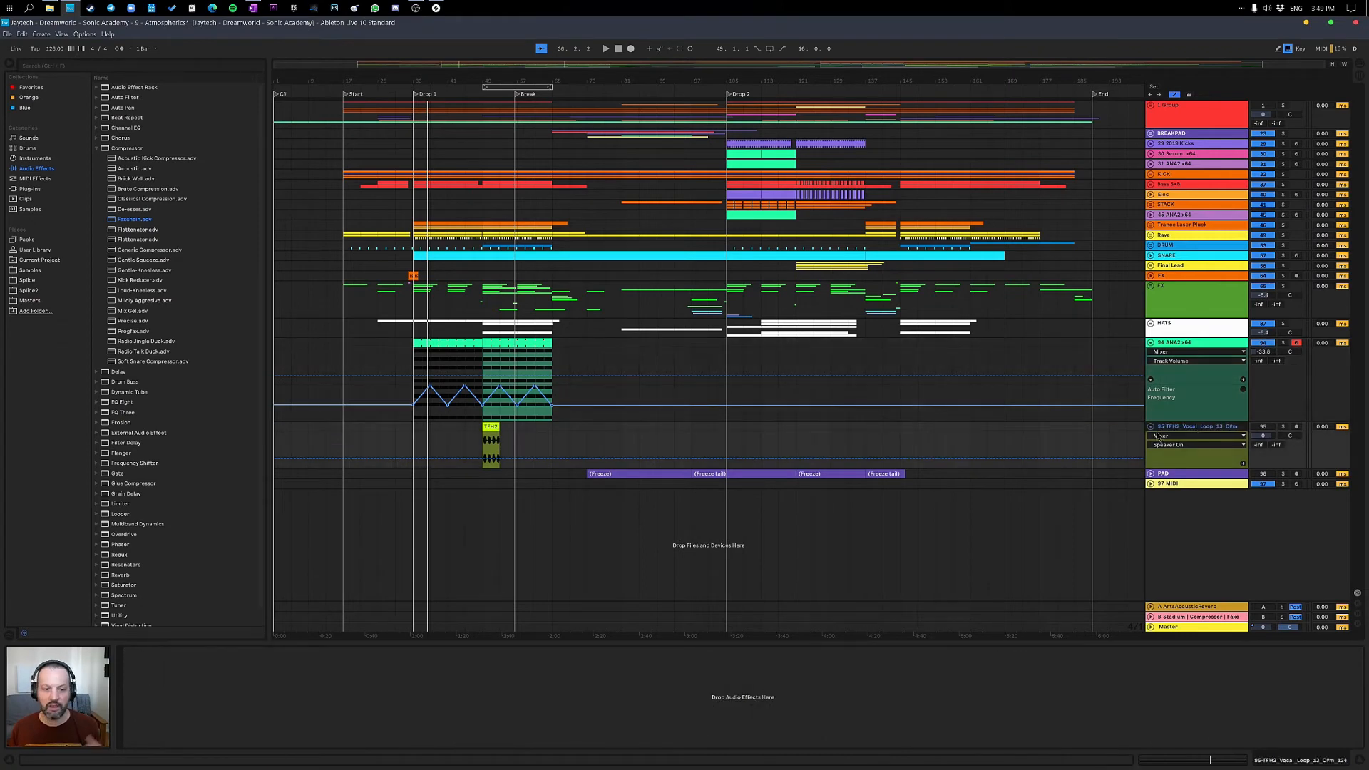
{"action": "left_click", "coordinate": [490, 427]}
{"action": "left_click", "coordinate": [1262, 427]}
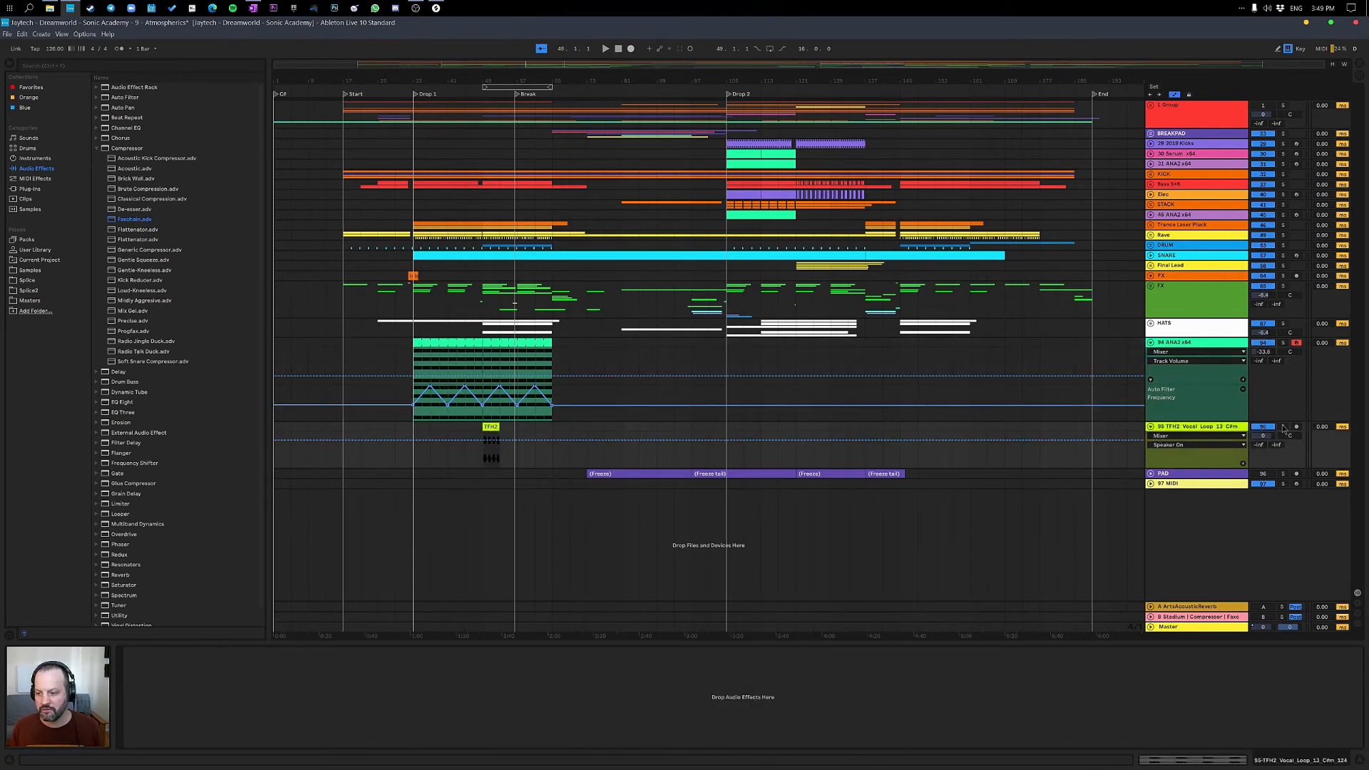
{"action": "left_click", "coordinate": [1282, 427]}
{"action": "left_click", "coordinate": [1273, 445]}
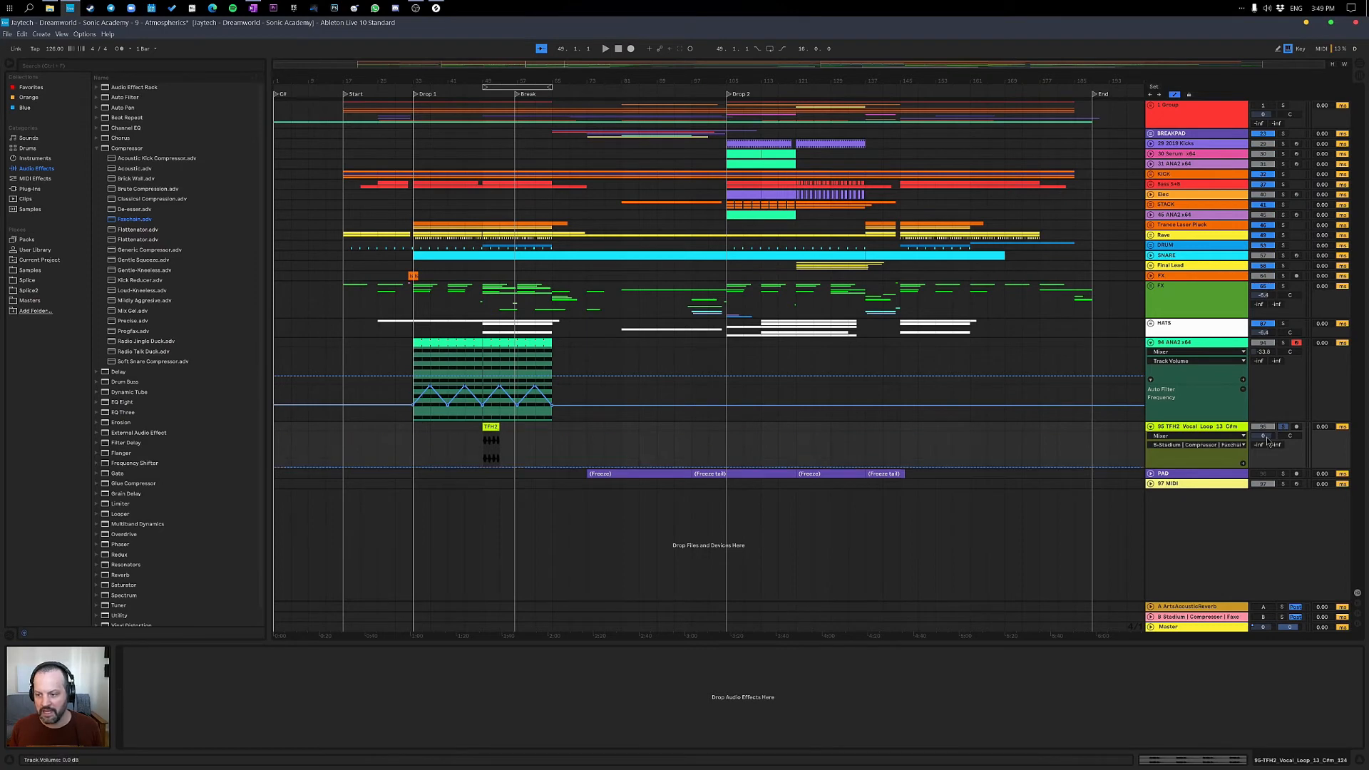
{"action": "left_click_drag", "start_coordinate": [1263, 435], "coordinate": [1263, 464]}
{"action": "key", "text": "space"}
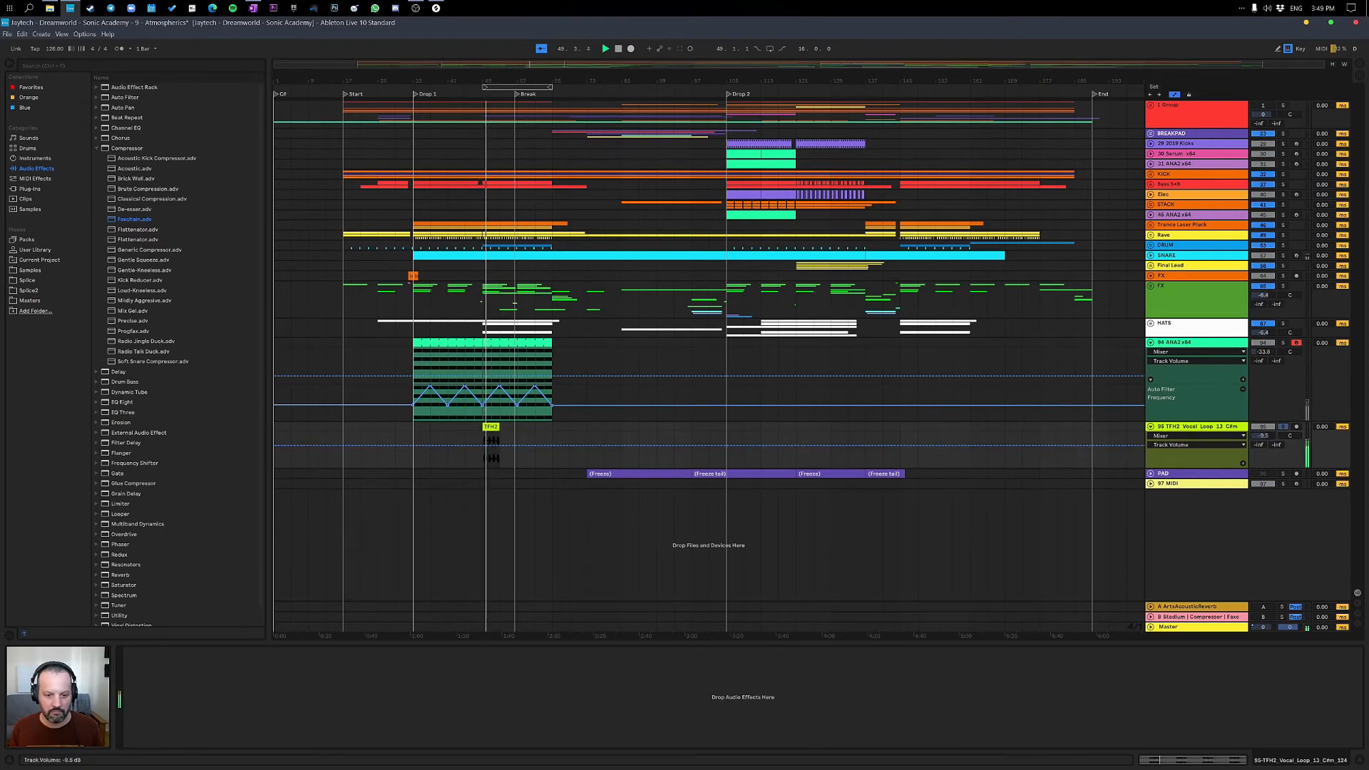
Split the vocal loop clip at its first audible hit and delete the silent section before it.
{"action": "key", "text": "space"}
{"action": "left_click_drag", "start_coordinate": [486, 82], "coordinate": [527, 207]}
{"action": "left_click", "coordinate": [553, 455]}
{"action": "key", "text": "ctrl+e"}
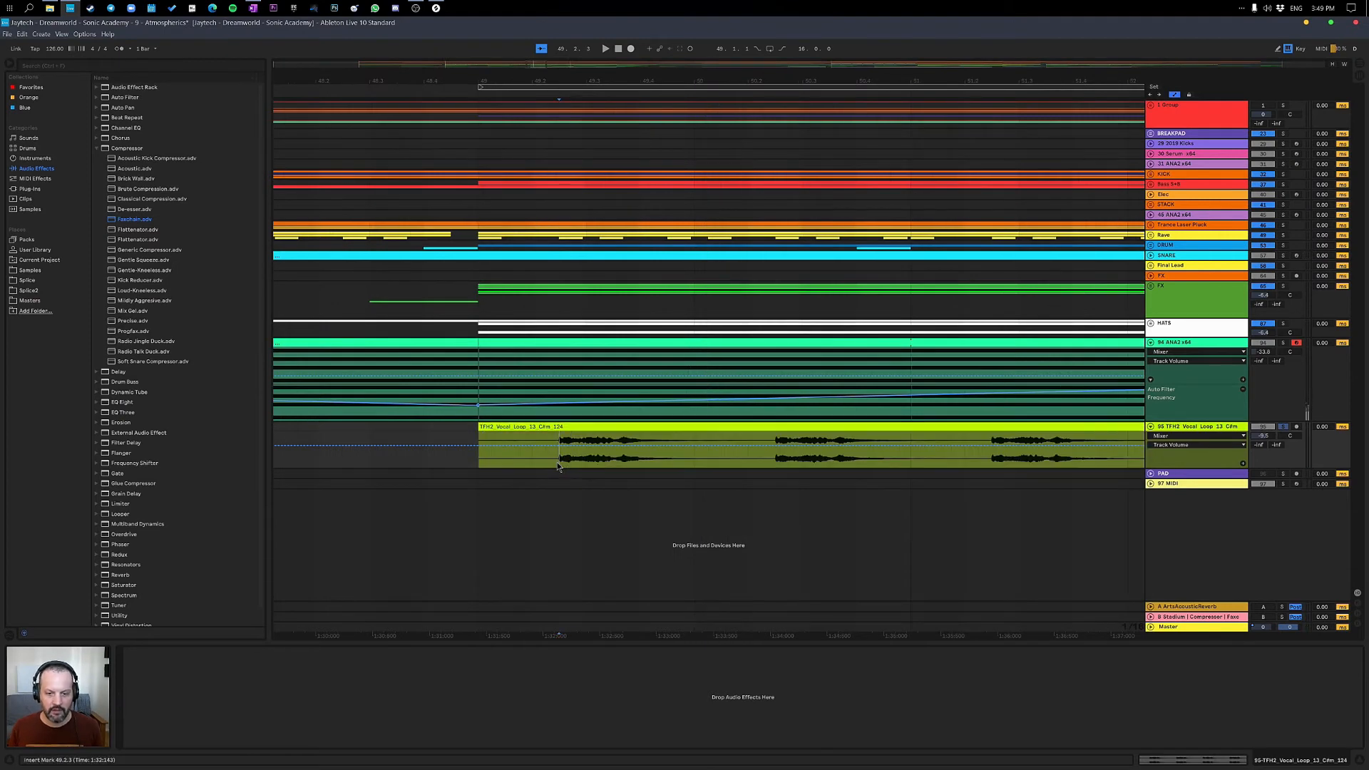
{"action": "left_click", "coordinate": [549, 435]}
{"action": "key", "text": "a"}
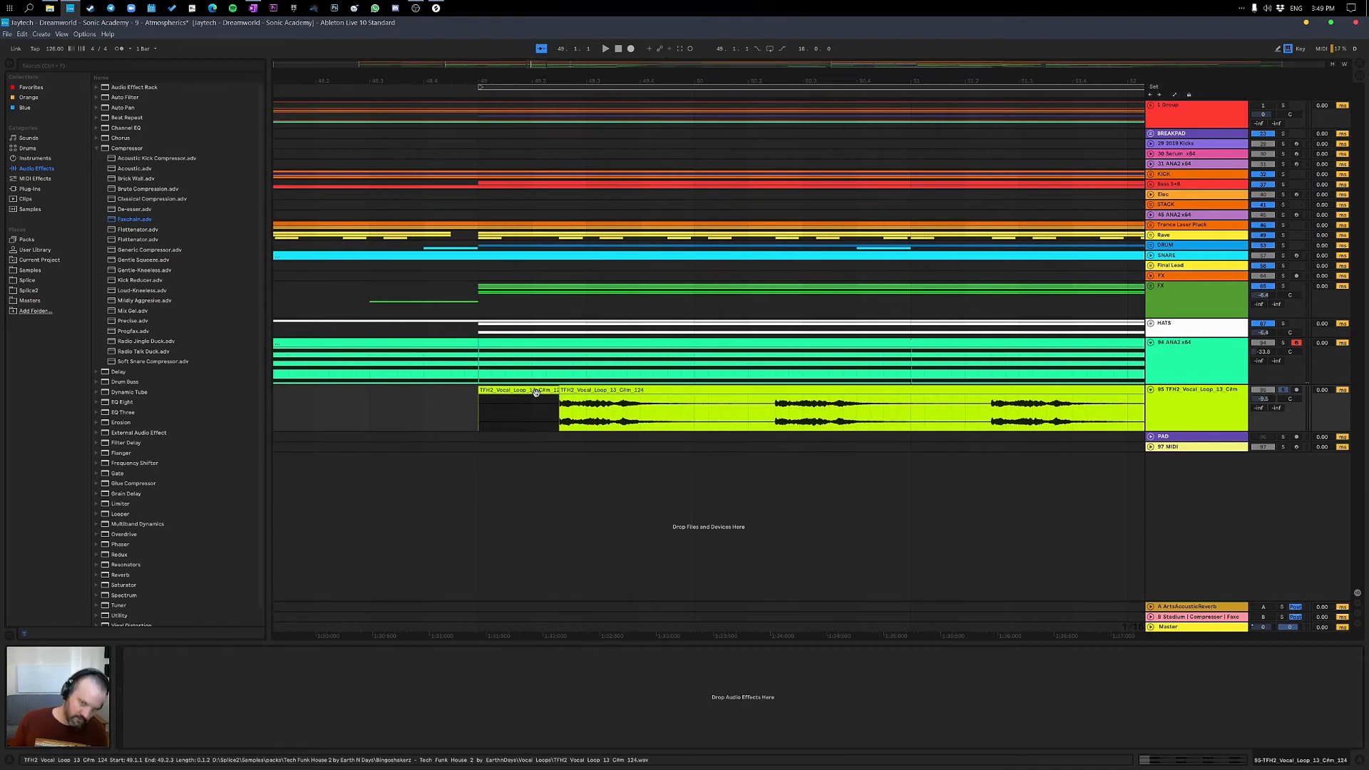
{"action": "key", "text": "Delete"}
Cut out the vocal slice from 49.3.1 to 49.3.3 and lower the vocal track's volume to about -12.4 dB.
{"action": "left_click", "coordinate": [599, 402]}
{"action": "key", "text": "ctrl+e"}
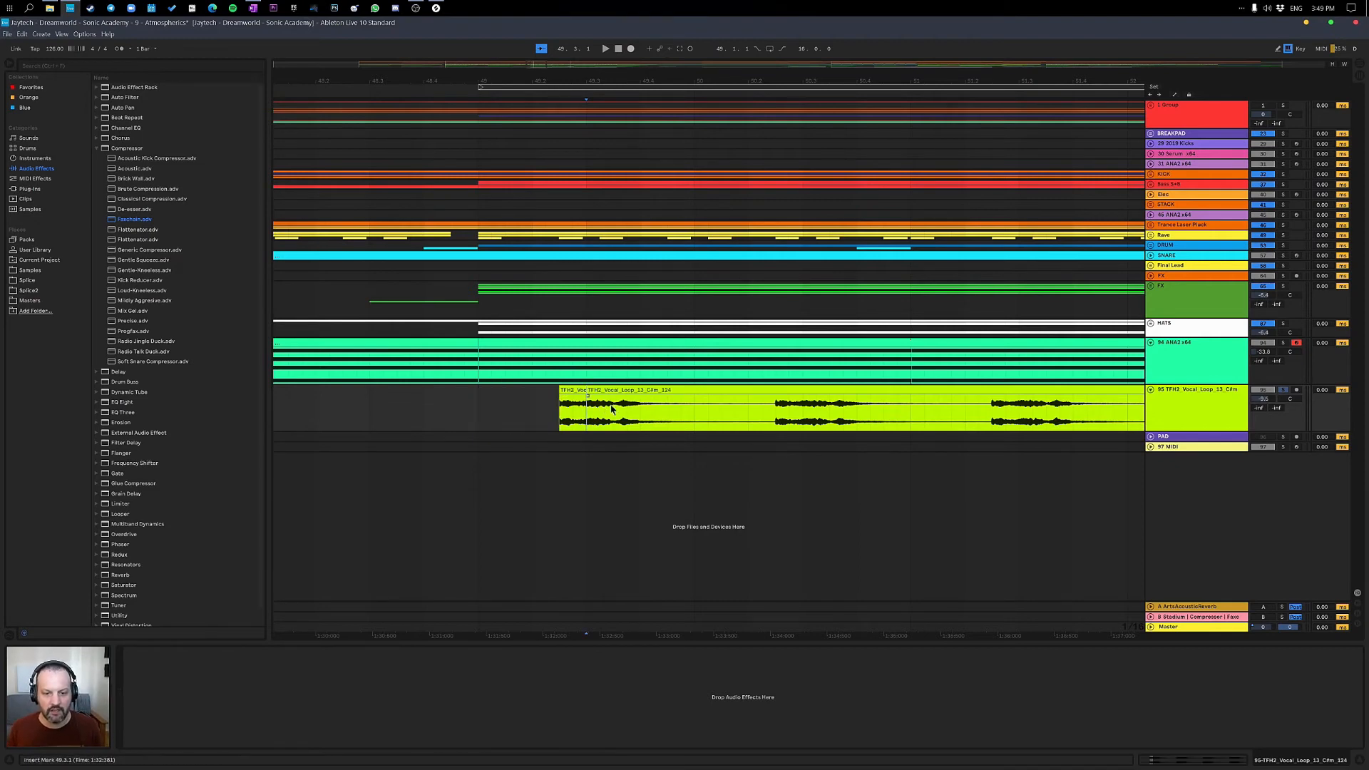
{"action": "left_click", "coordinate": [611, 407], "text": "shift"}
{"action": "key", "text": "ctrl+e"}
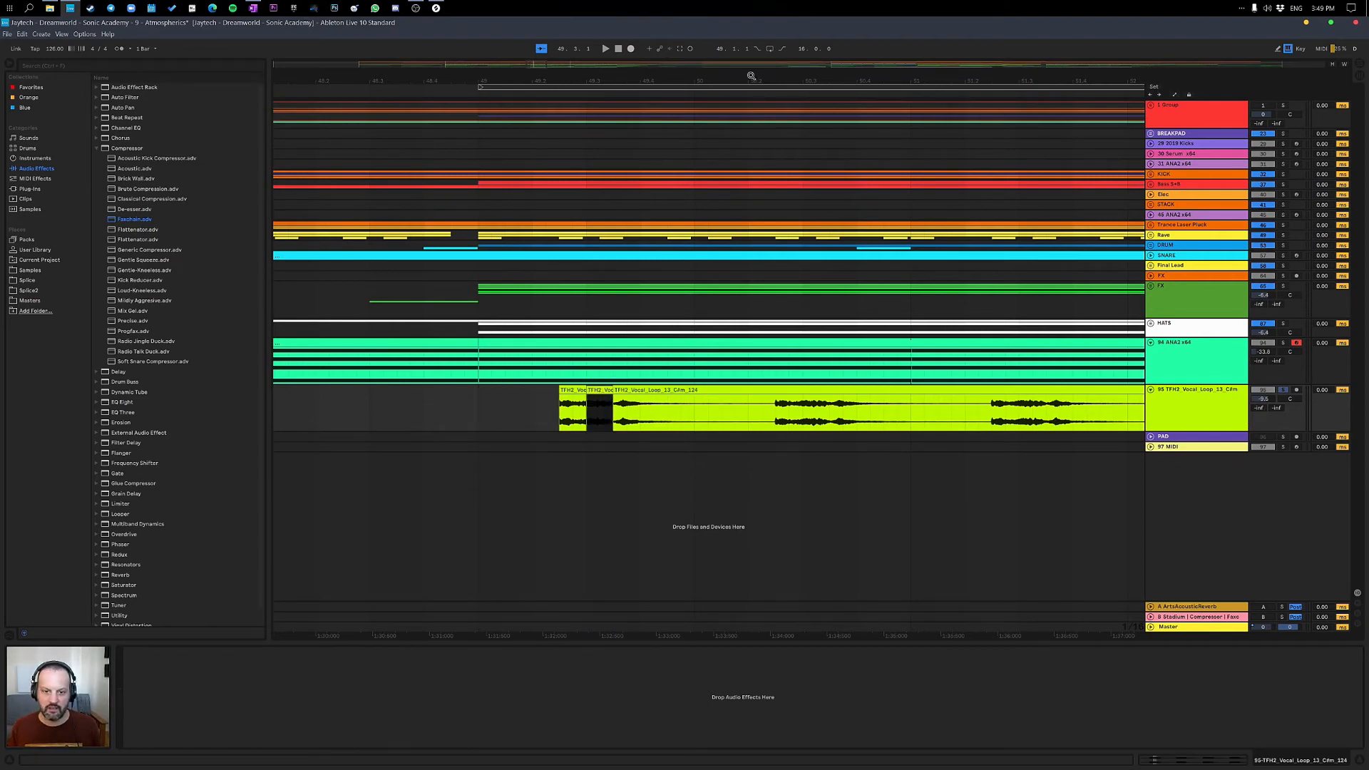
{"action": "left_click_drag", "start_coordinate": [751, 76], "coordinate": [600, 76]}
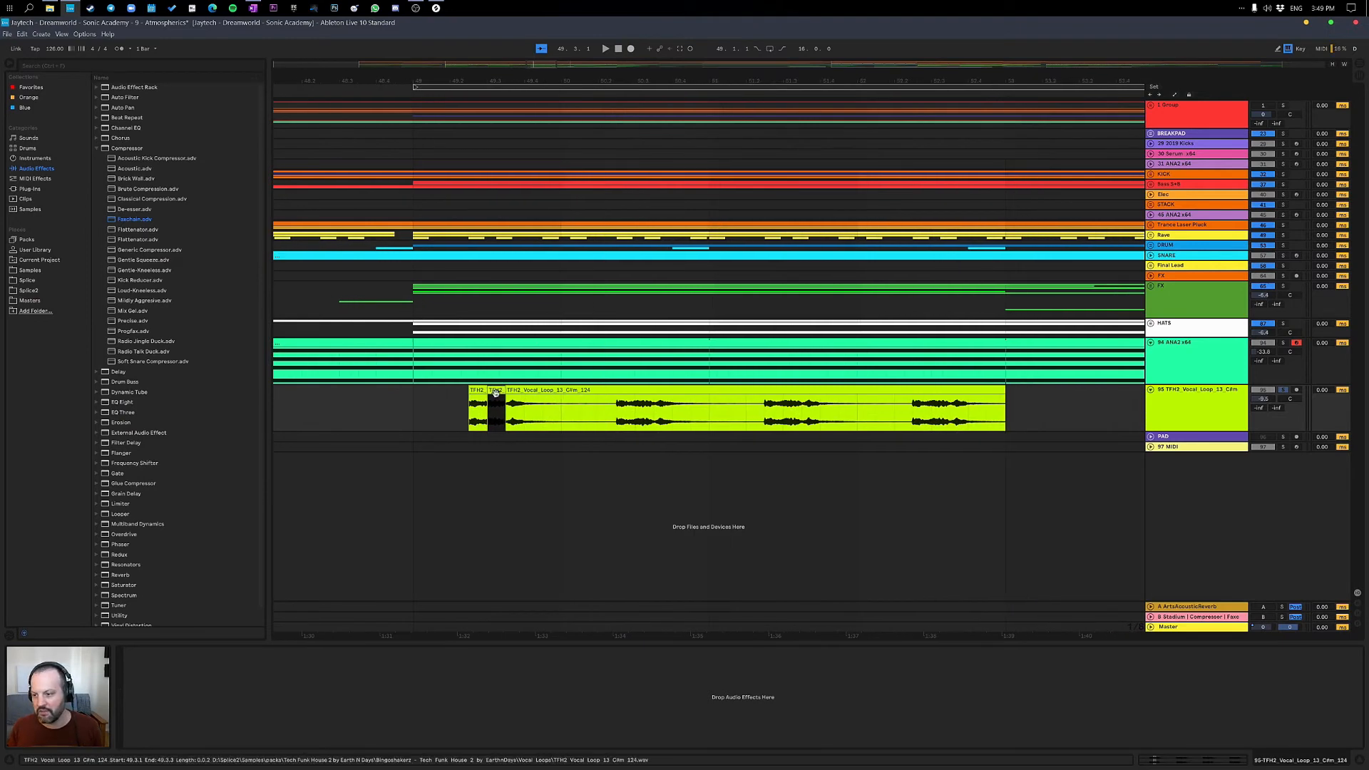
{"action": "left_click_drag", "start_coordinate": [1268, 399], "coordinate": [1268, 406]}
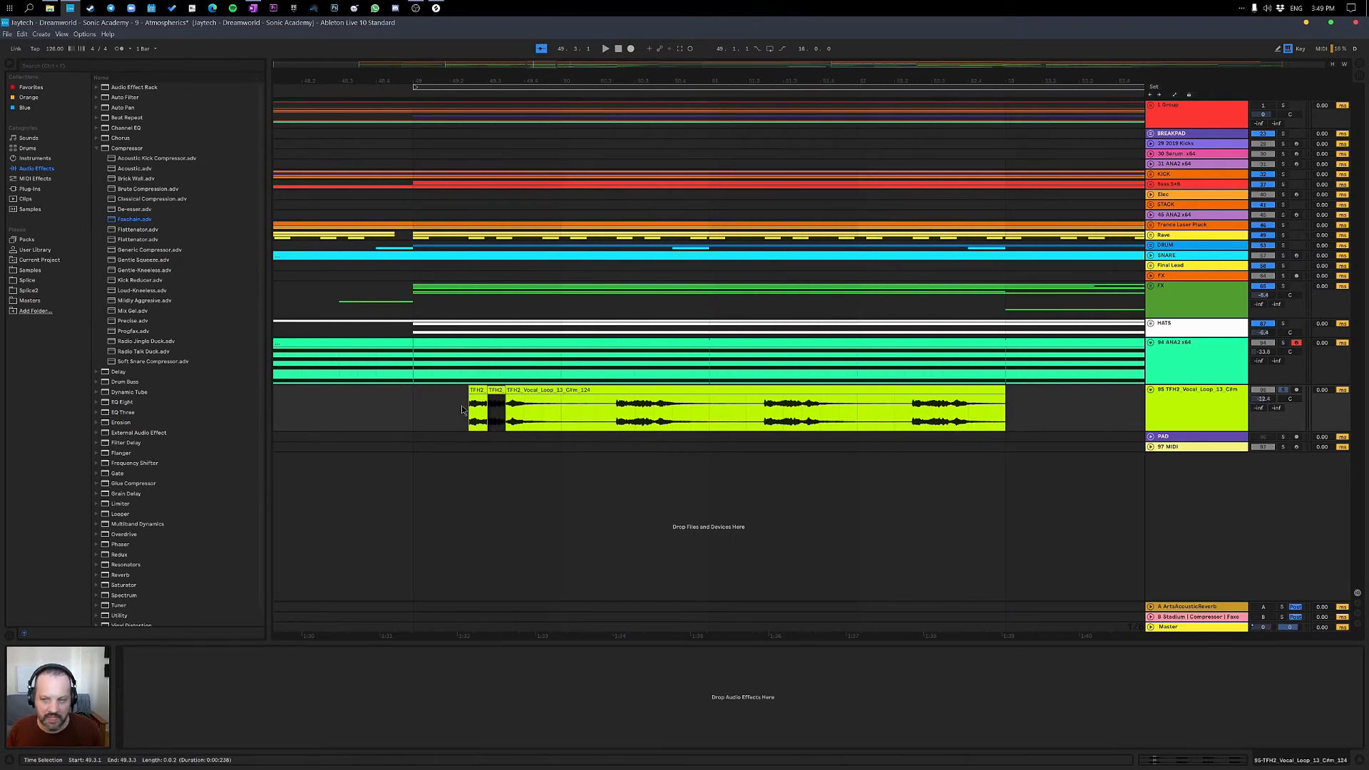
{"action": "key", "text": "space"}
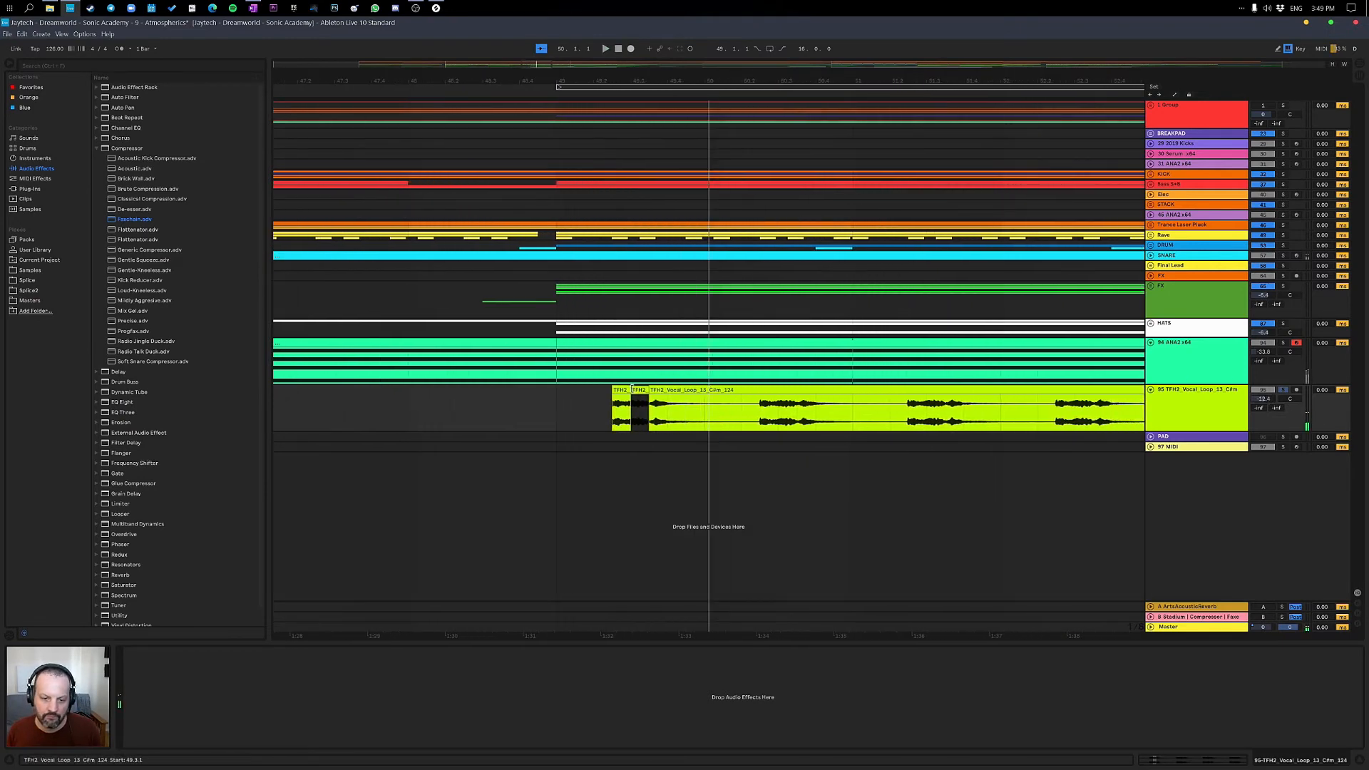
Move the short vocal slice to the start of bar 49 and duplicate it until it fills the whole bar.
{"action": "left_click_drag", "start_coordinate": [640, 392], "coordinate": [569, 394]}
{"action": "key", "text": "ctrl+d"}
{"action": "key", "text": "ctrl+d"}
{"action": "key", "text": "ctrl+d"}
{"action": "key", "text": "ctrl+d"}
{"action": "key", "text": "ctrl+d"}
{"action": "key", "text": "ctrl+d"}
{"action": "key", "text": "ctrl+d"}
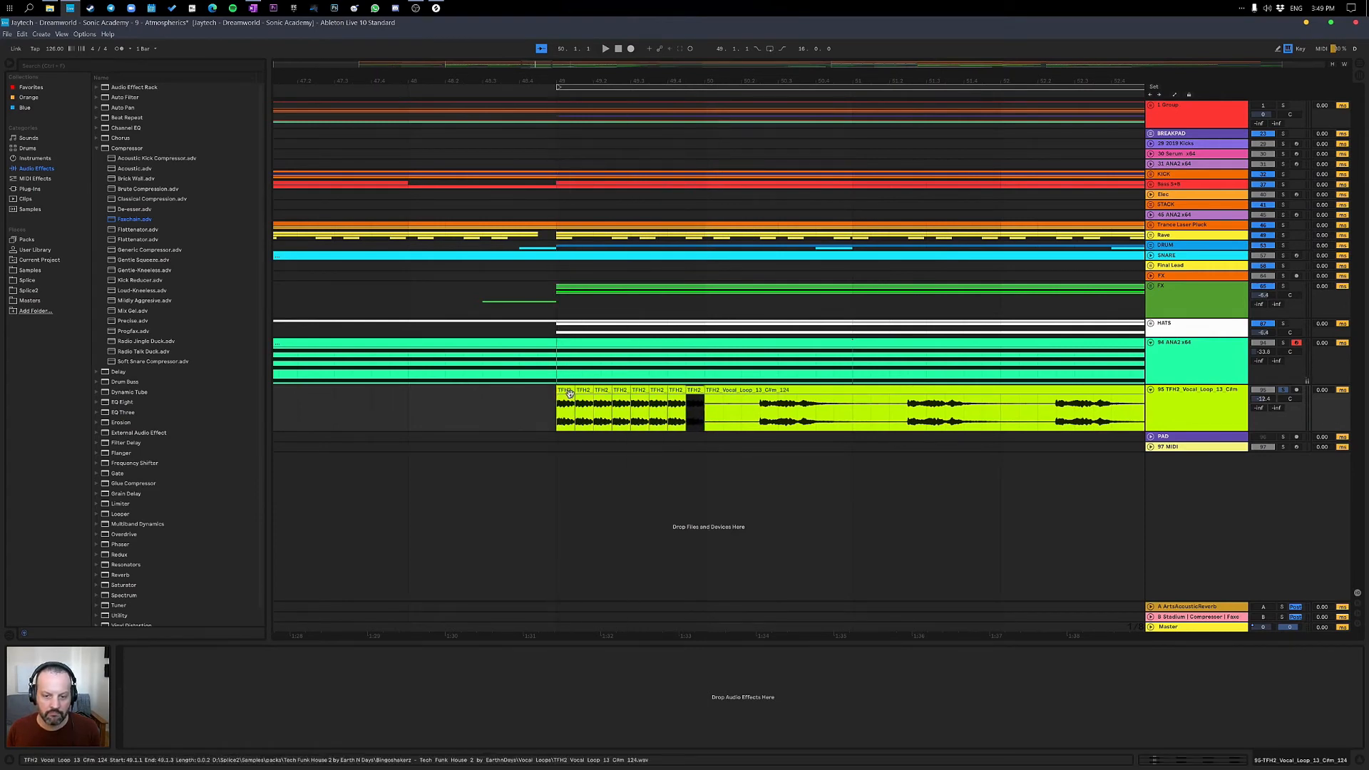
{"action": "left_click", "coordinate": [565, 397]}
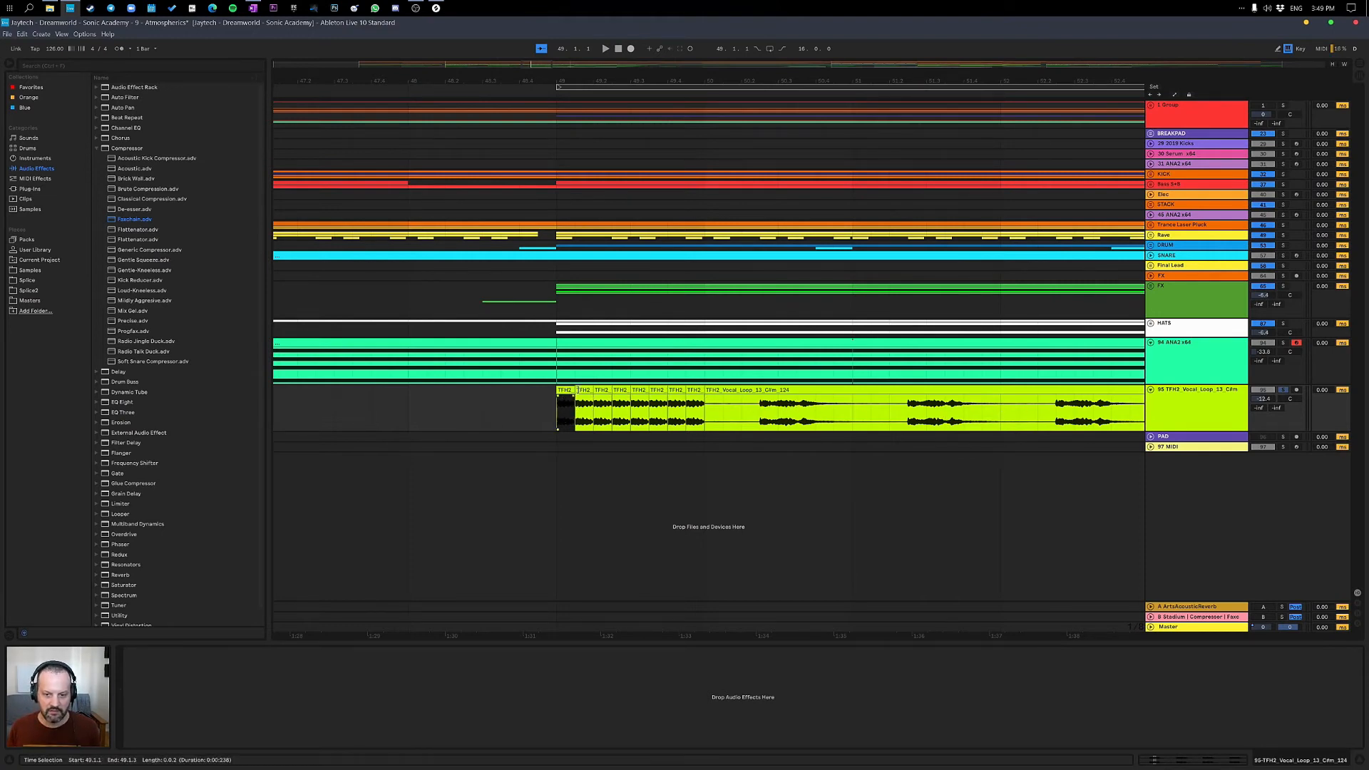
{"action": "left_click", "coordinate": [768, 417]}
{"action": "key", "text": "ctrl+e"}
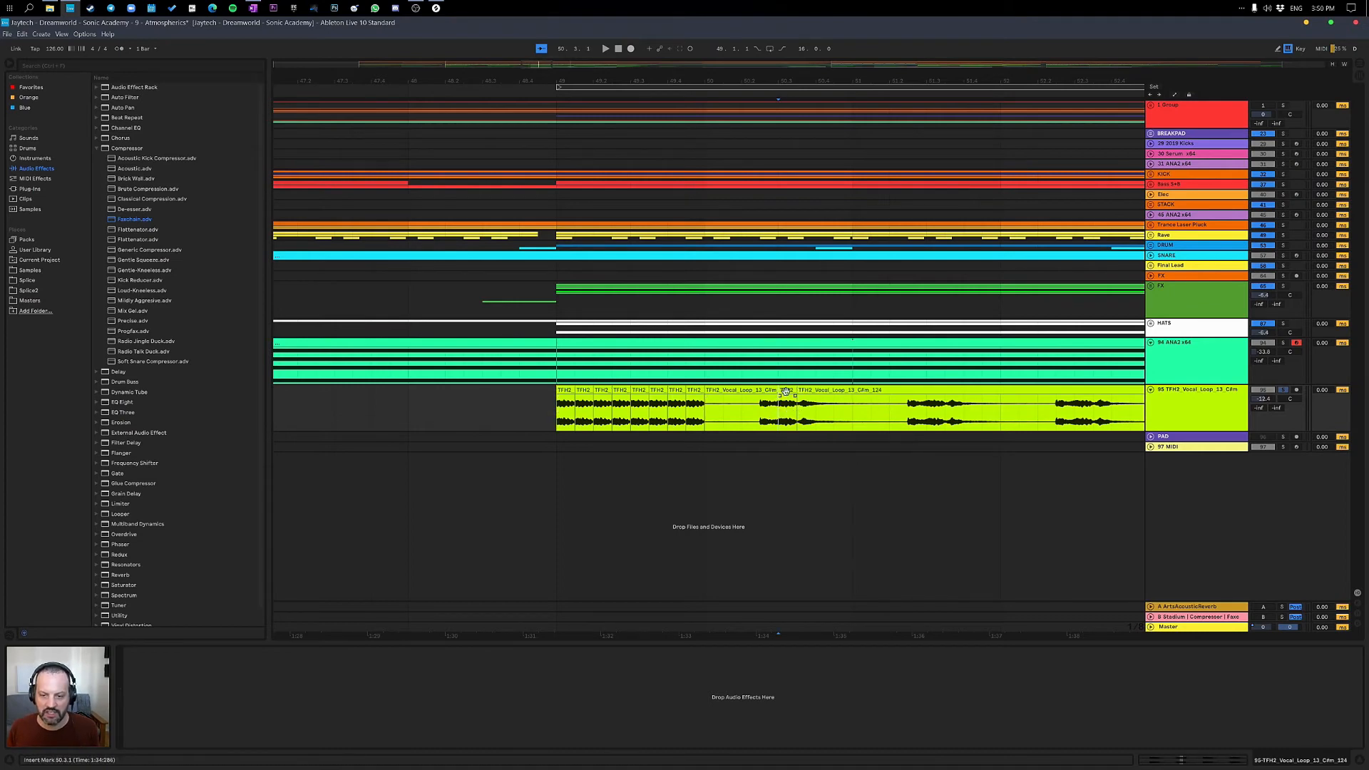
{"action": "key", "text": "ctrl+z"}
Play the repeated vocal slices, and duplicate the one-bar group so it fills four bars up to bar 53.
{"action": "key", "text": "space"}
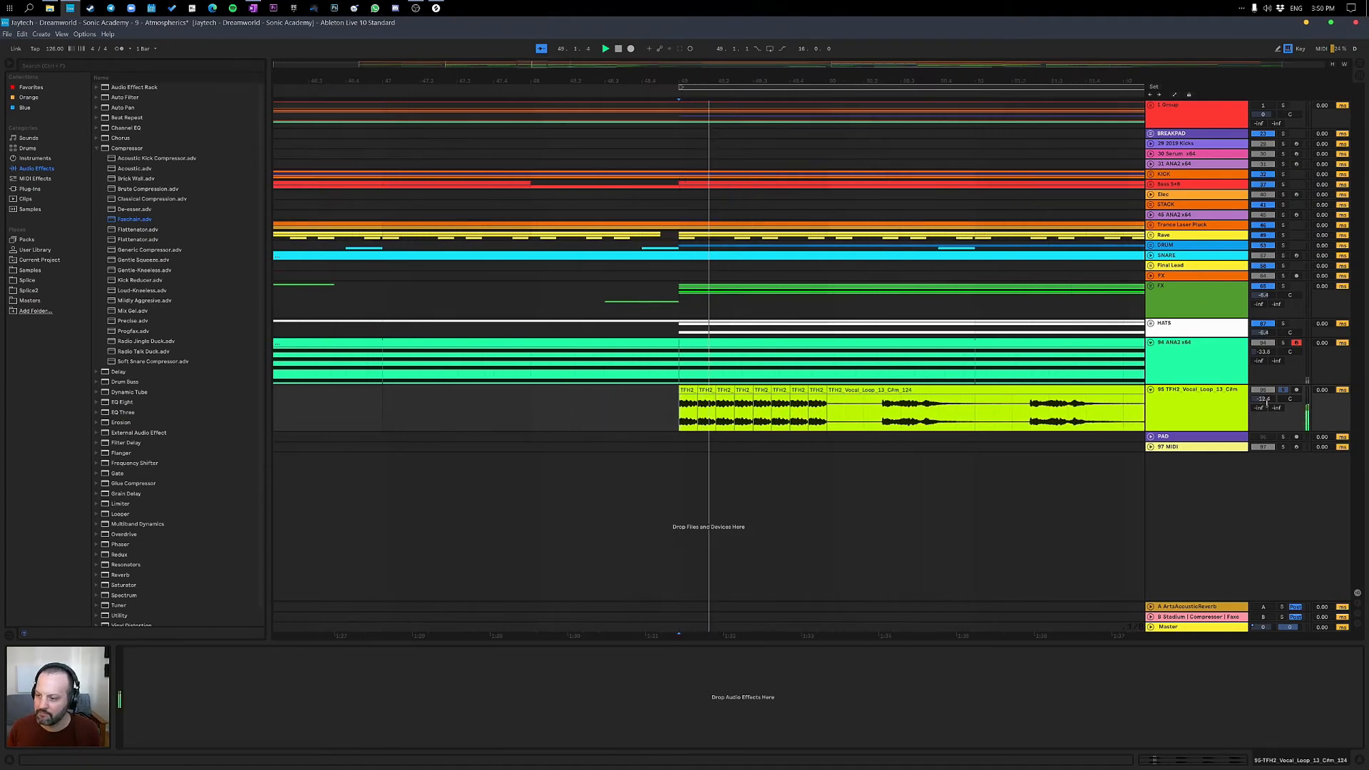
{"action": "key", "text": "space"}
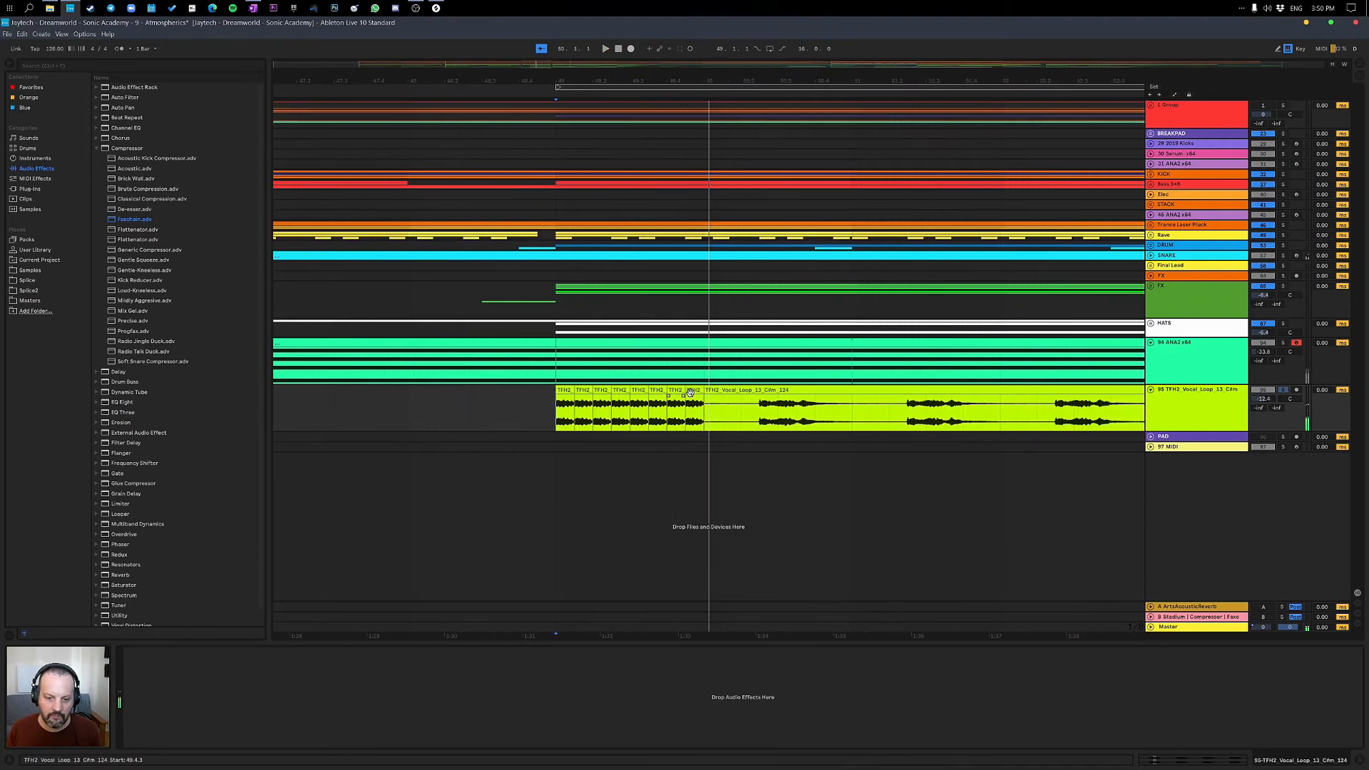
{"action": "left_click", "coordinate": [694, 390]}
{"action": "left_click", "coordinate": [565, 395], "text": "shift"}
{"action": "key", "text": "ctrl+d"}
{"action": "key", "text": "ctrl+d"}
{"action": "key", "text": "ctrl+d"}
{"action": "key", "text": "ctrl+d"}
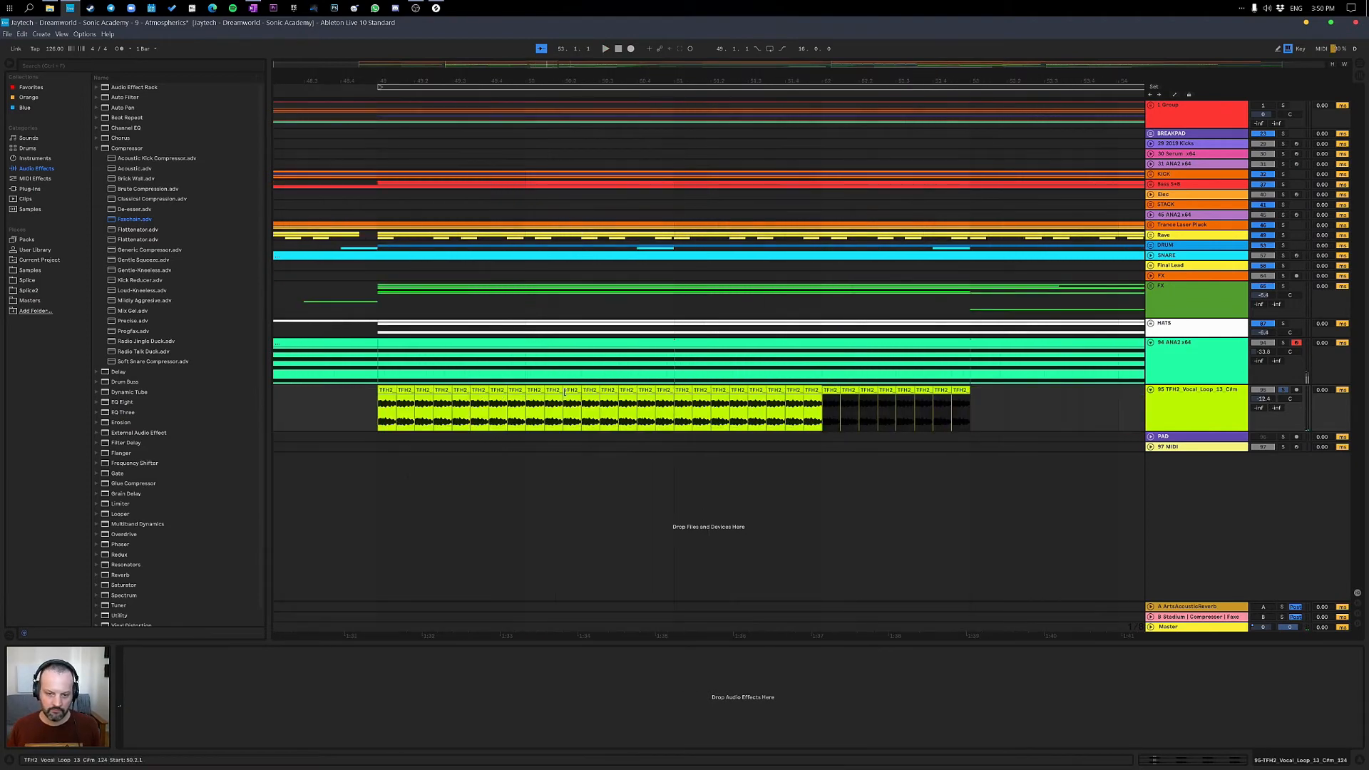
{"action": "key", "text": "ctrl+z"}
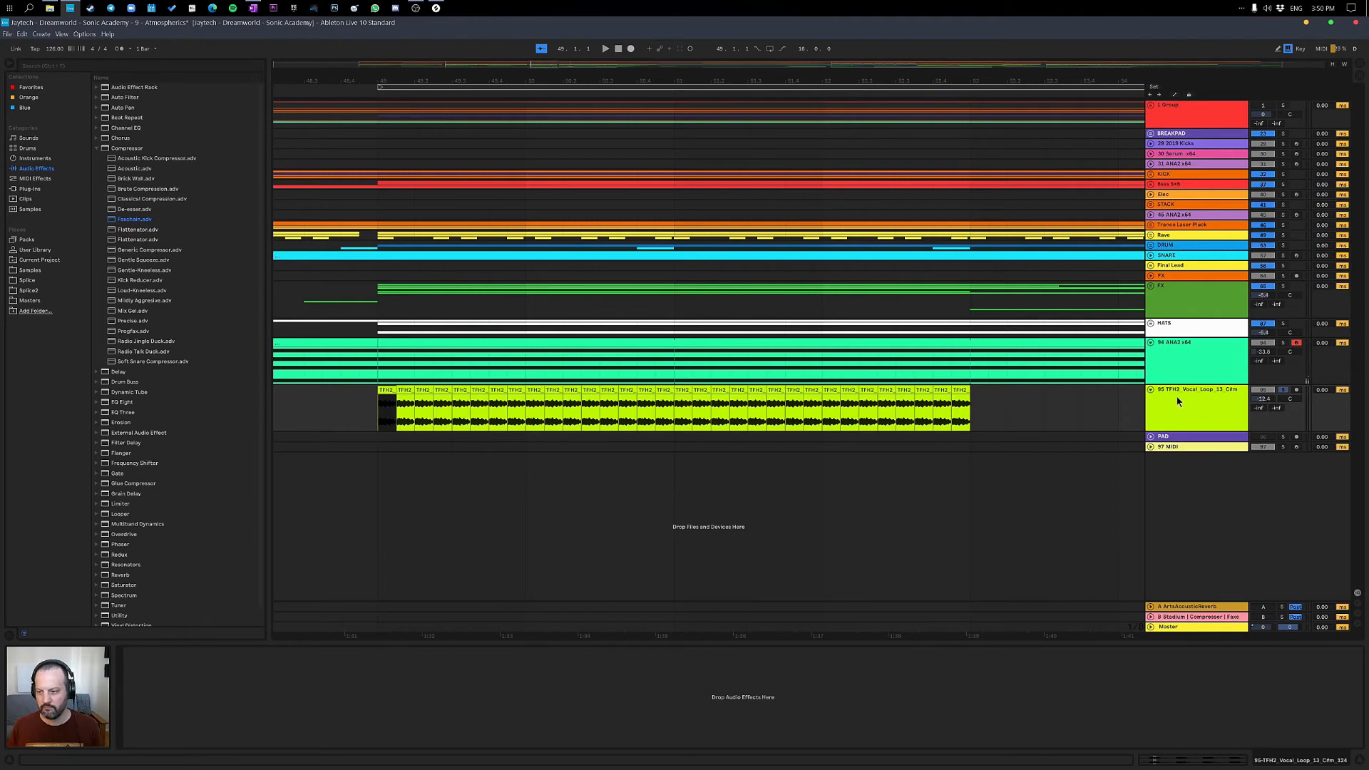
Copy the Overdrive, Raum and Faxchain devices from the ANA2 track to the vocal track and lower its volume to about -14 dB.
{"action": "left_click", "coordinate": [1177, 376]}
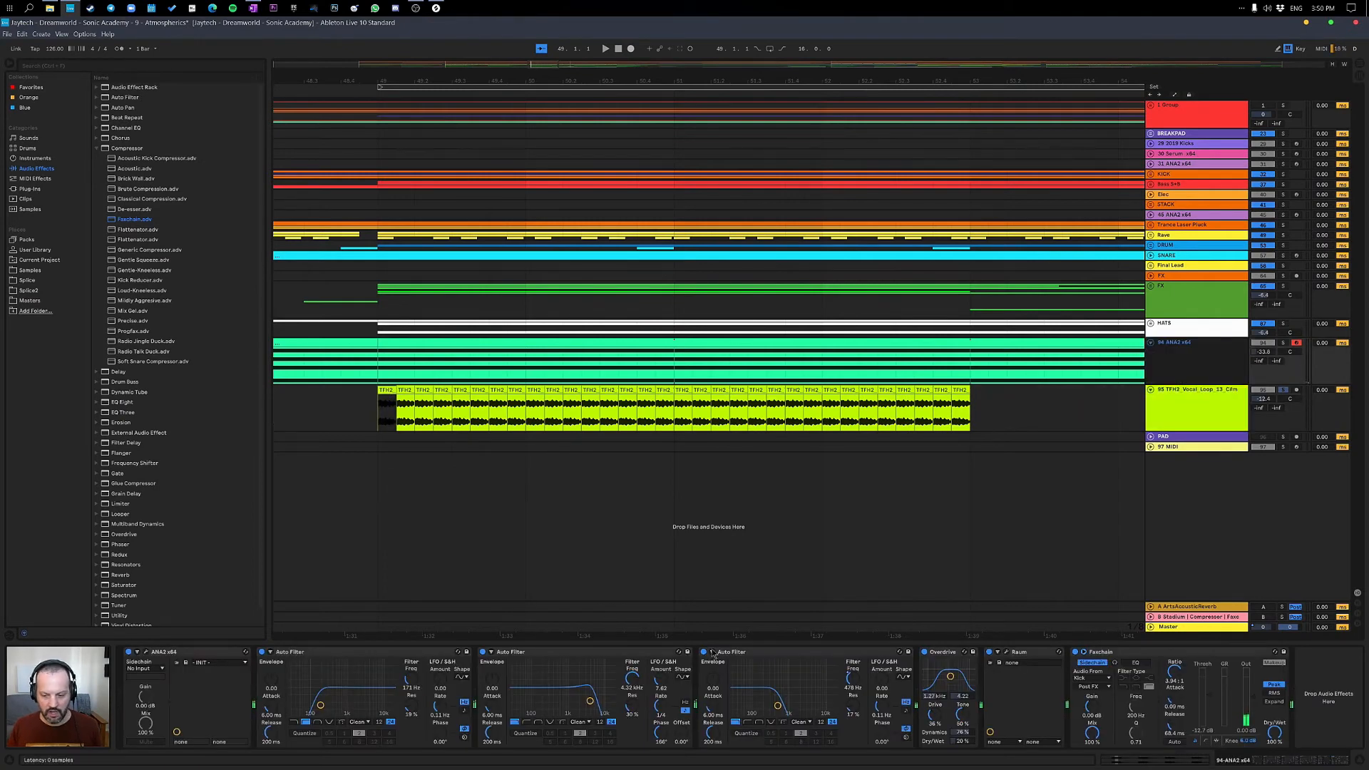
{"action": "left_click", "coordinate": [945, 652]}
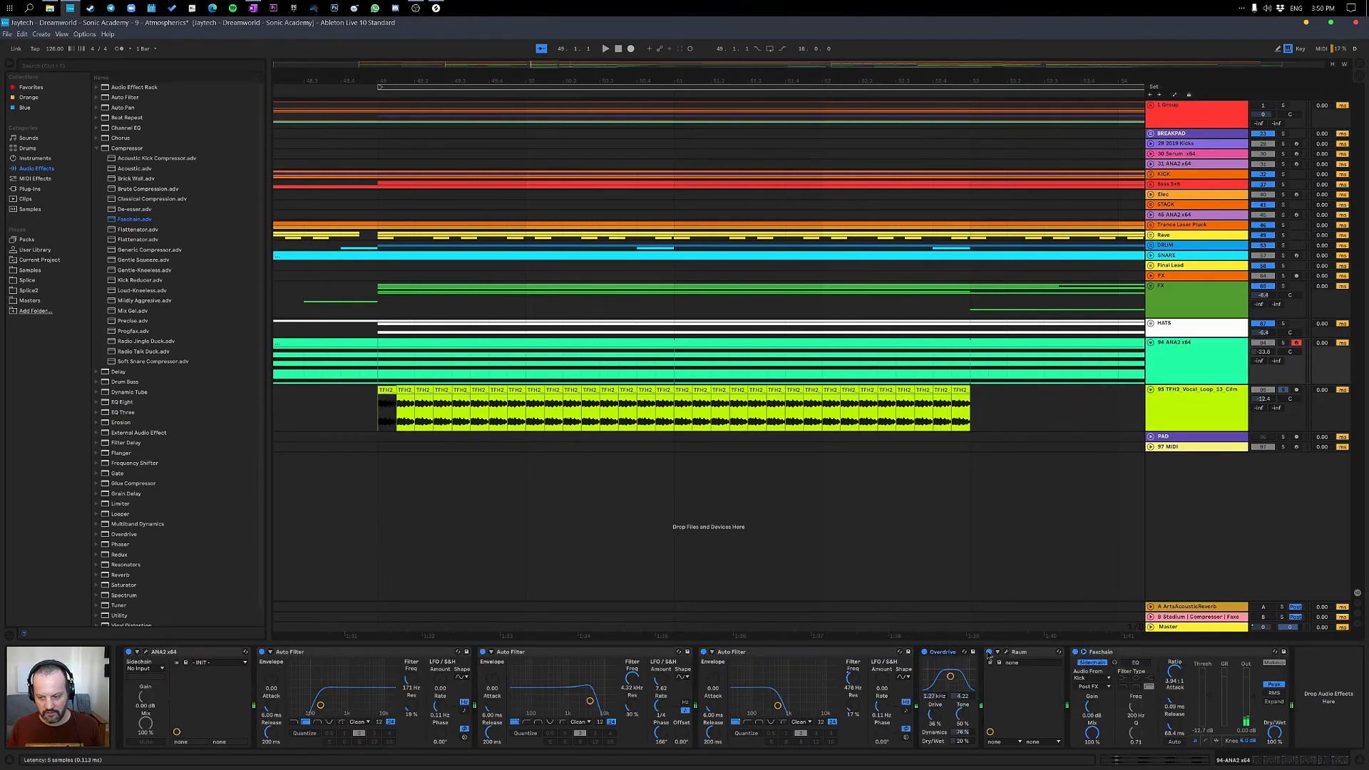
{"action": "left_click", "coordinate": [1108, 653], "text": "shift"}
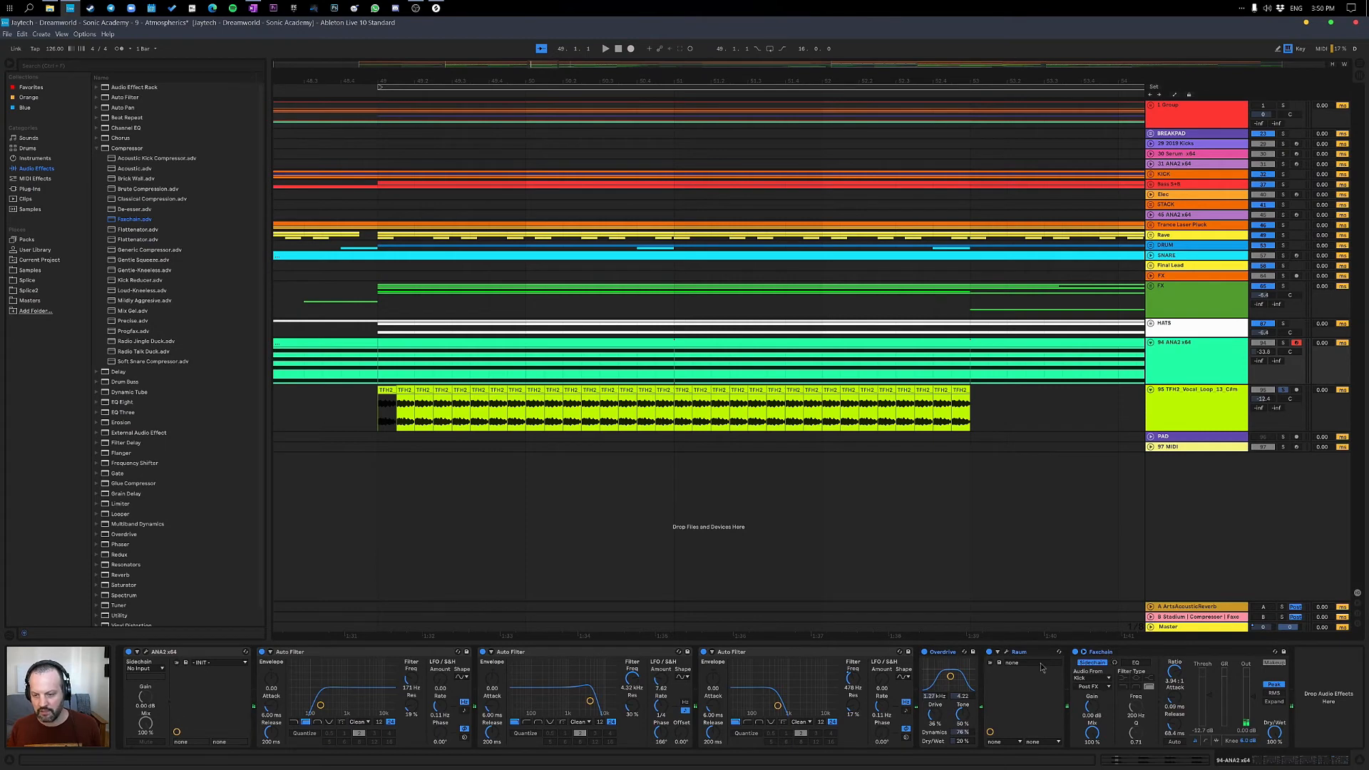
{"action": "left_click", "coordinate": [1187, 415]}
{"action": "left_click", "coordinate": [331, 703]}
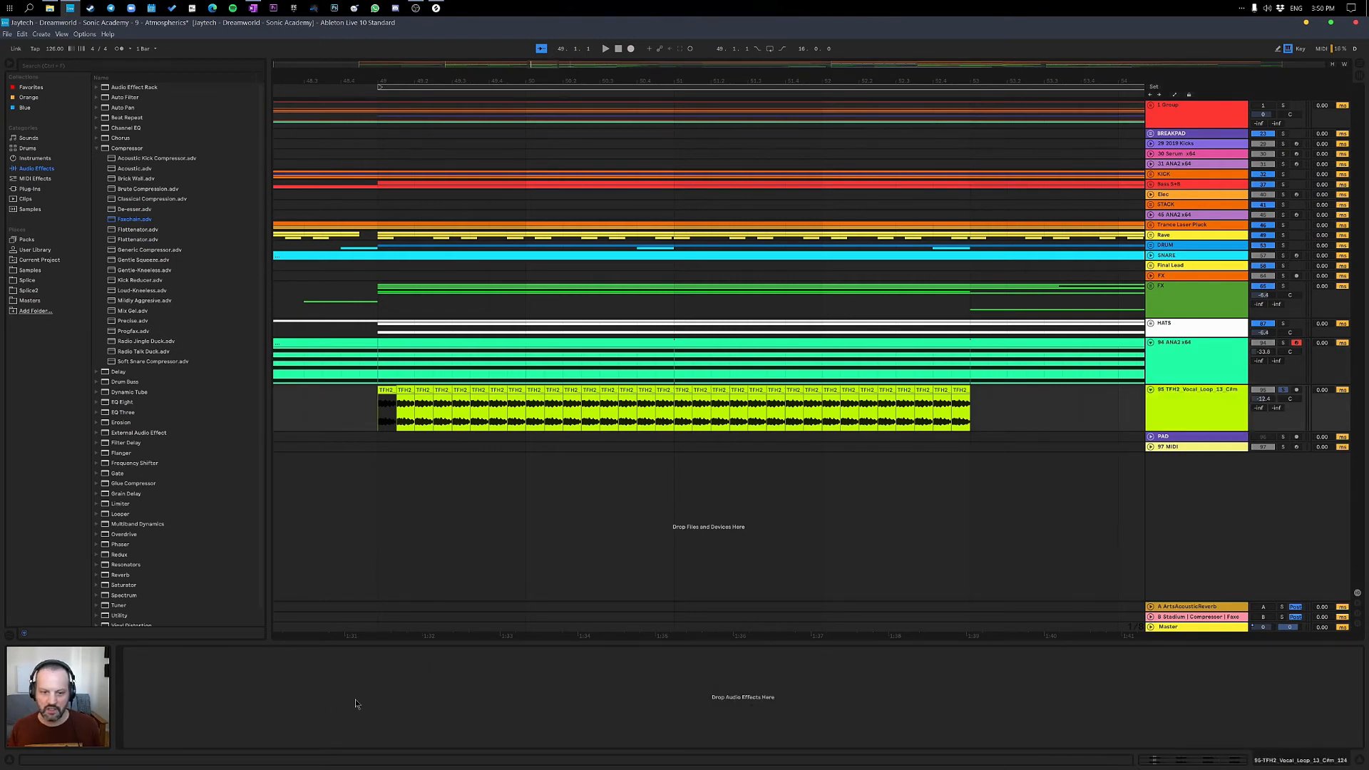
{"action": "key", "text": "ctrl+v"}
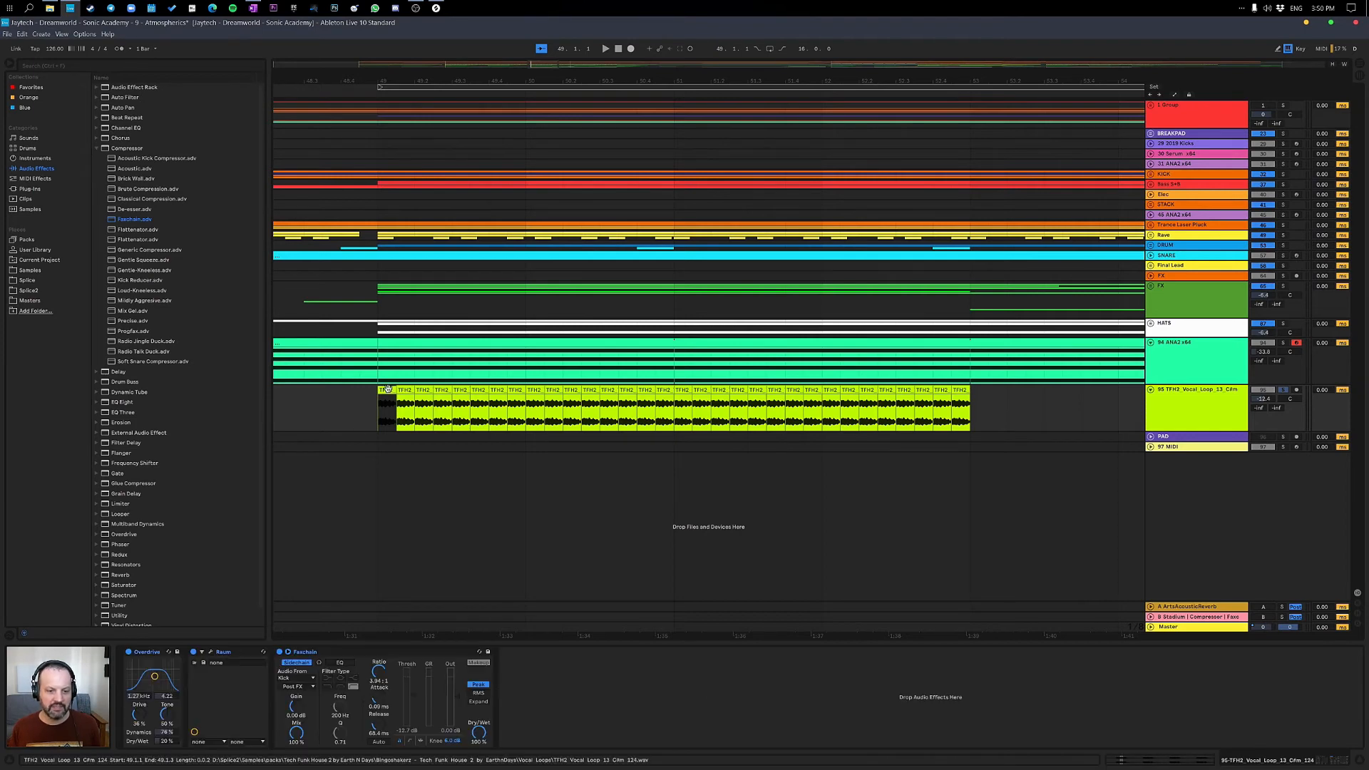
{"action": "key", "text": "space"}
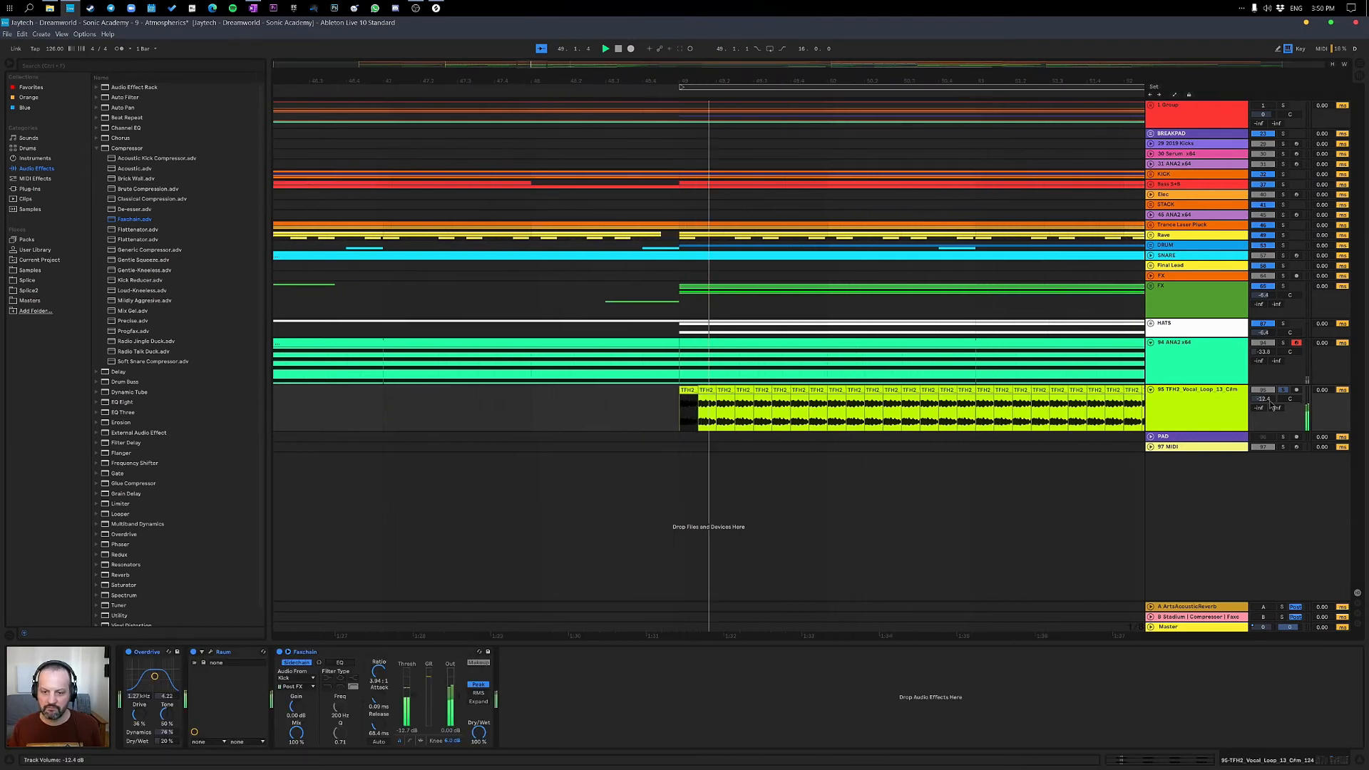
{"action": "left_click_drag", "start_coordinate": [1269, 400], "coordinate": [1268, 419]}
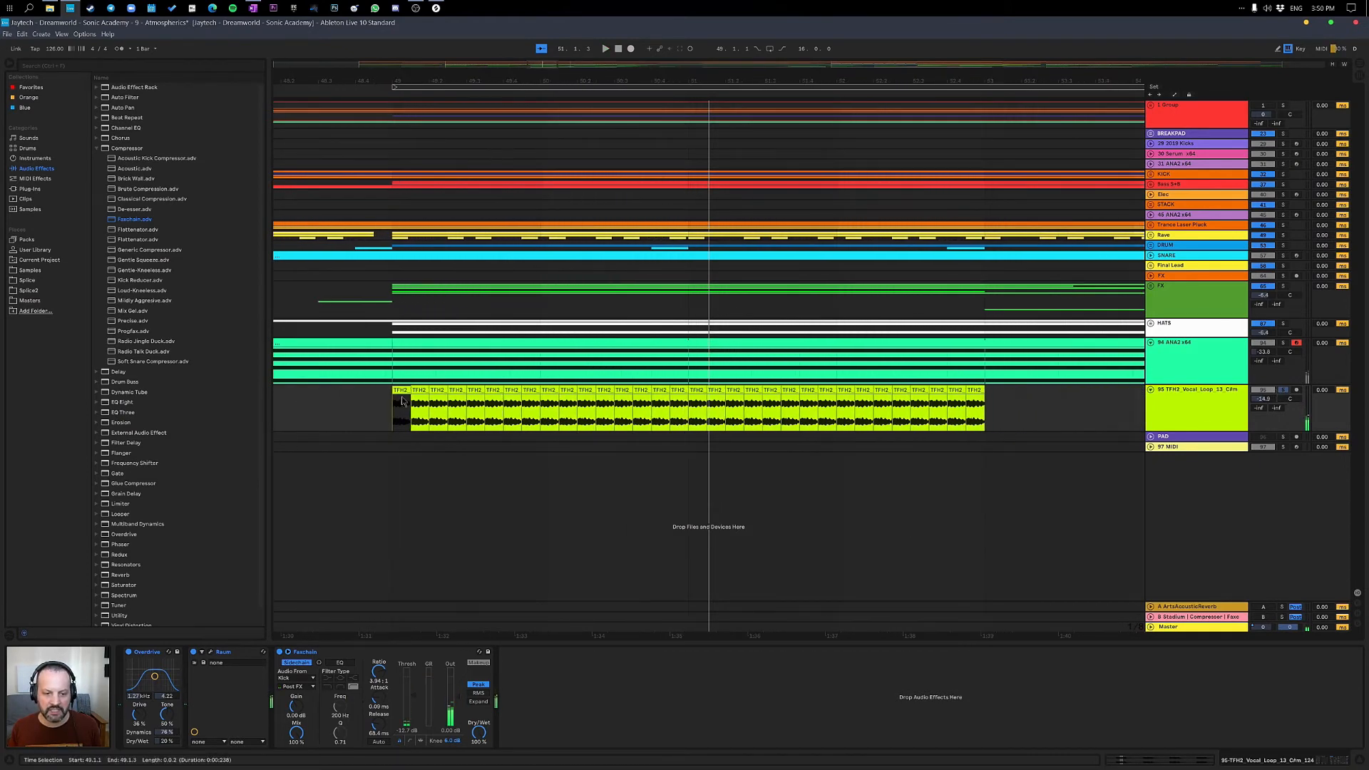
Duplicate the four-bar row of vocal slices once so it extends to bar 57.
{"action": "left_click", "coordinate": [976, 389]}
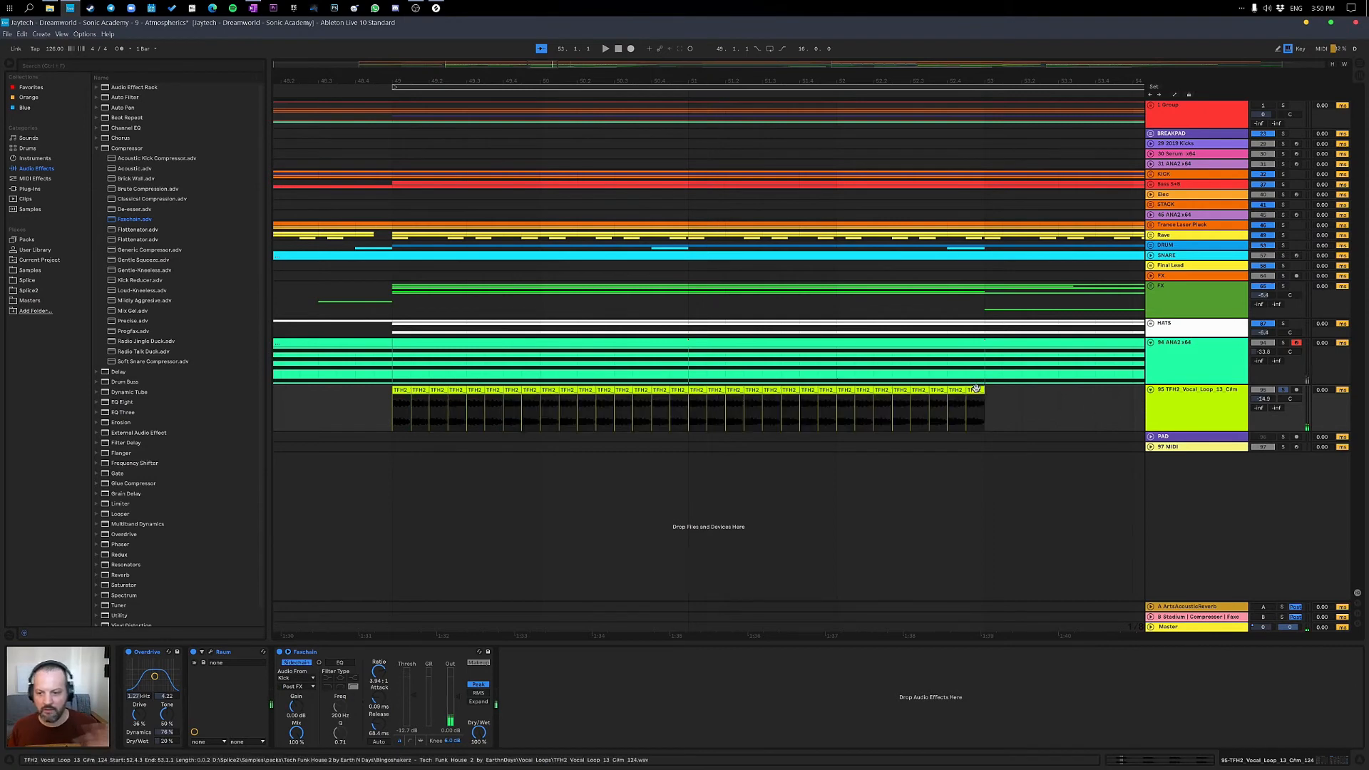
{"action": "left_click_drag", "start_coordinate": [830, 76], "coordinate": [732, 32]}
{"action": "left_click", "coordinate": [775, 408]}
{"action": "left_click", "coordinate": [775, 391]}
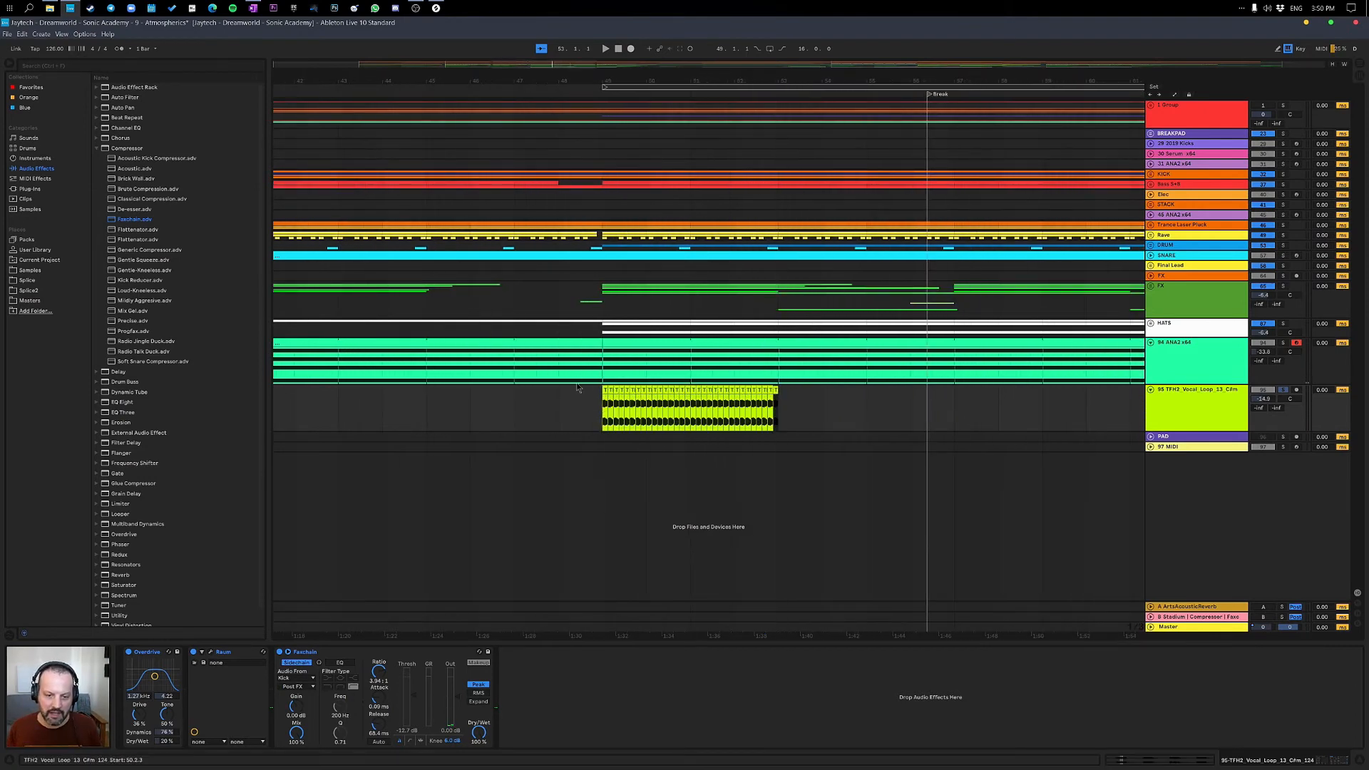
{"action": "left_click", "coordinate": [604, 390], "text": "shift"}
{"action": "key", "text": "ctrl+d"}
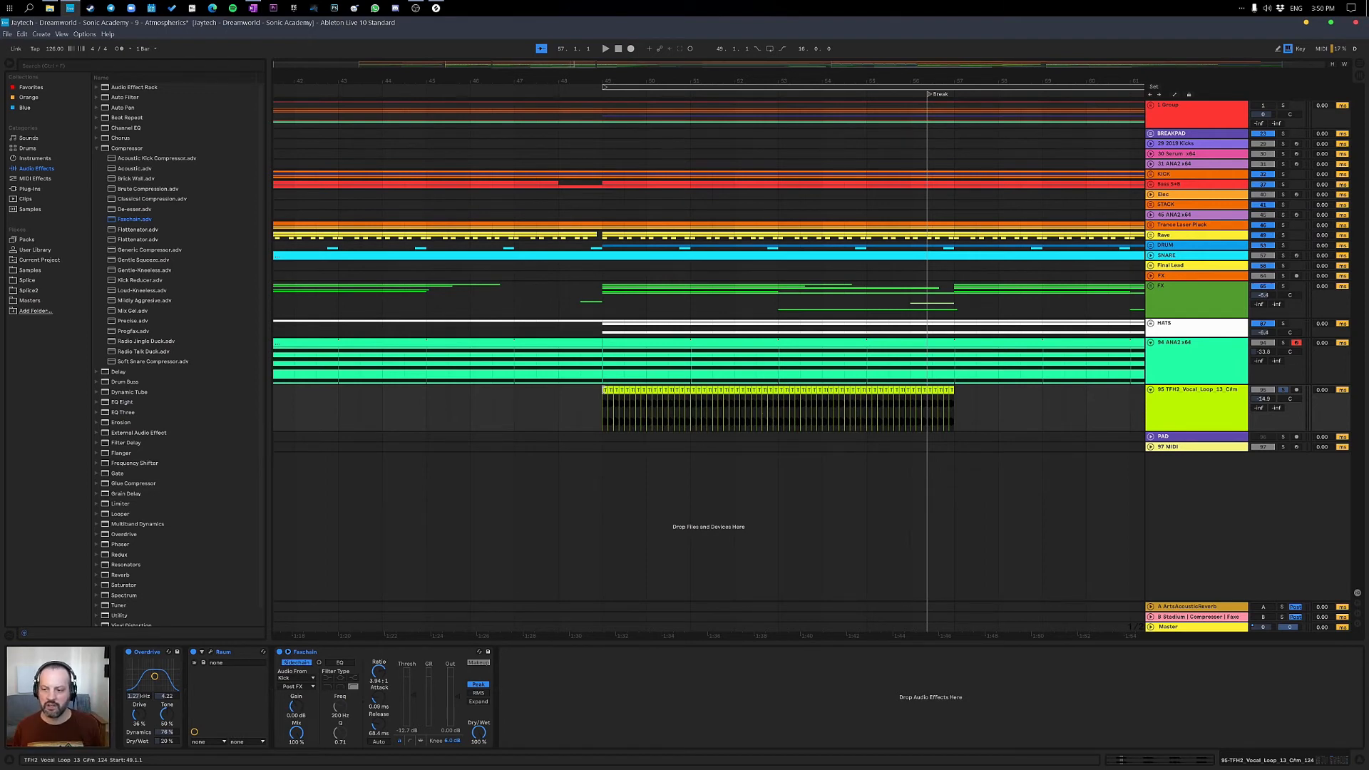
Add a Compressor before Faxchain with Makeup off, ratio 6.63:1, attack 4.16 ms, release 137 ms and threshold -24.7 dB, and play the slices.
{"action": "left_click_drag", "start_coordinate": [125, 152], "coordinate": [271, 670]}
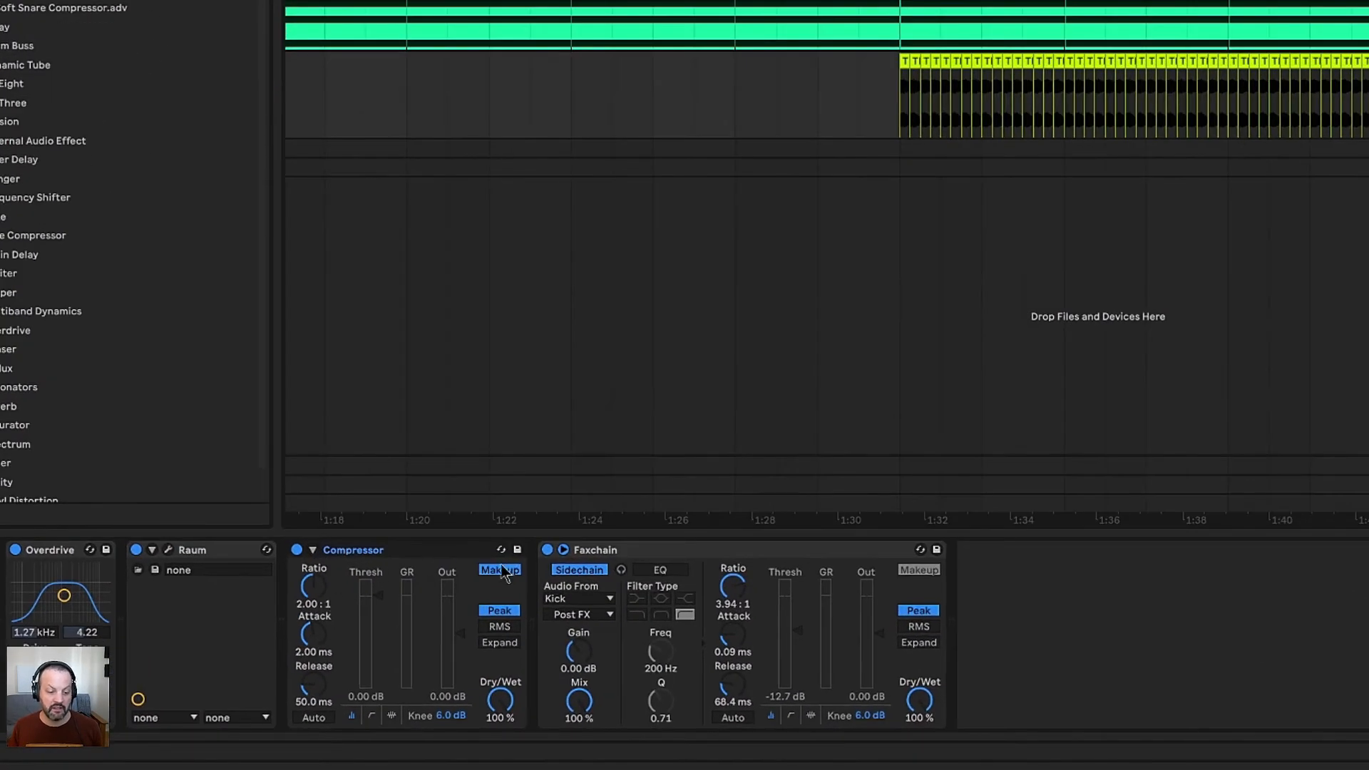
{"action": "left_click", "coordinate": [501, 567]}
{"action": "left_click_drag", "start_coordinate": [381, 597], "coordinate": [383, 653]}
{"action": "left_click_drag", "start_coordinate": [315, 601], "coordinate": [315, 570]}
{"action": "left_click_drag", "start_coordinate": [321, 640], "coordinate": [321, 625]}
{"action": "left_click_drag", "start_coordinate": [316, 691], "coordinate": [371, 665]}
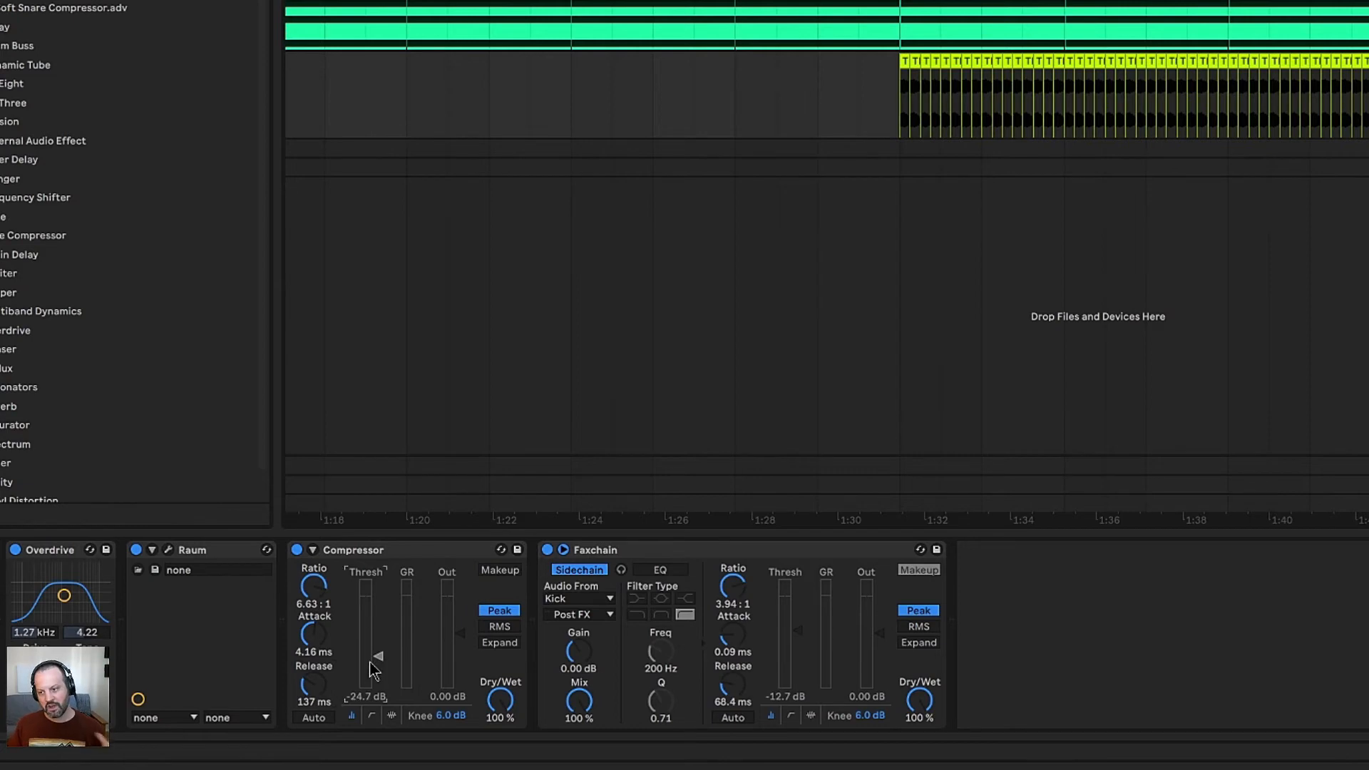
{"action": "left_click", "coordinate": [902, 57]}
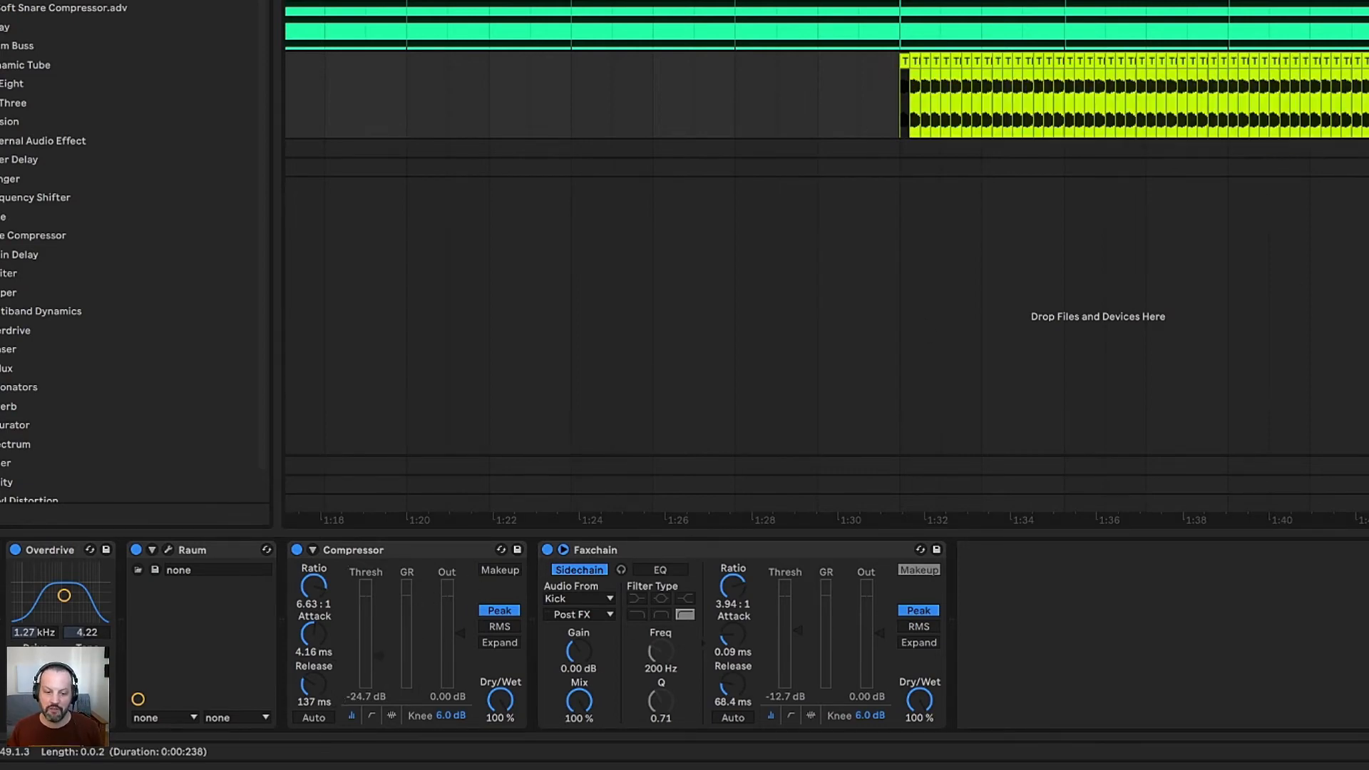
{"action": "key", "text": "space"}
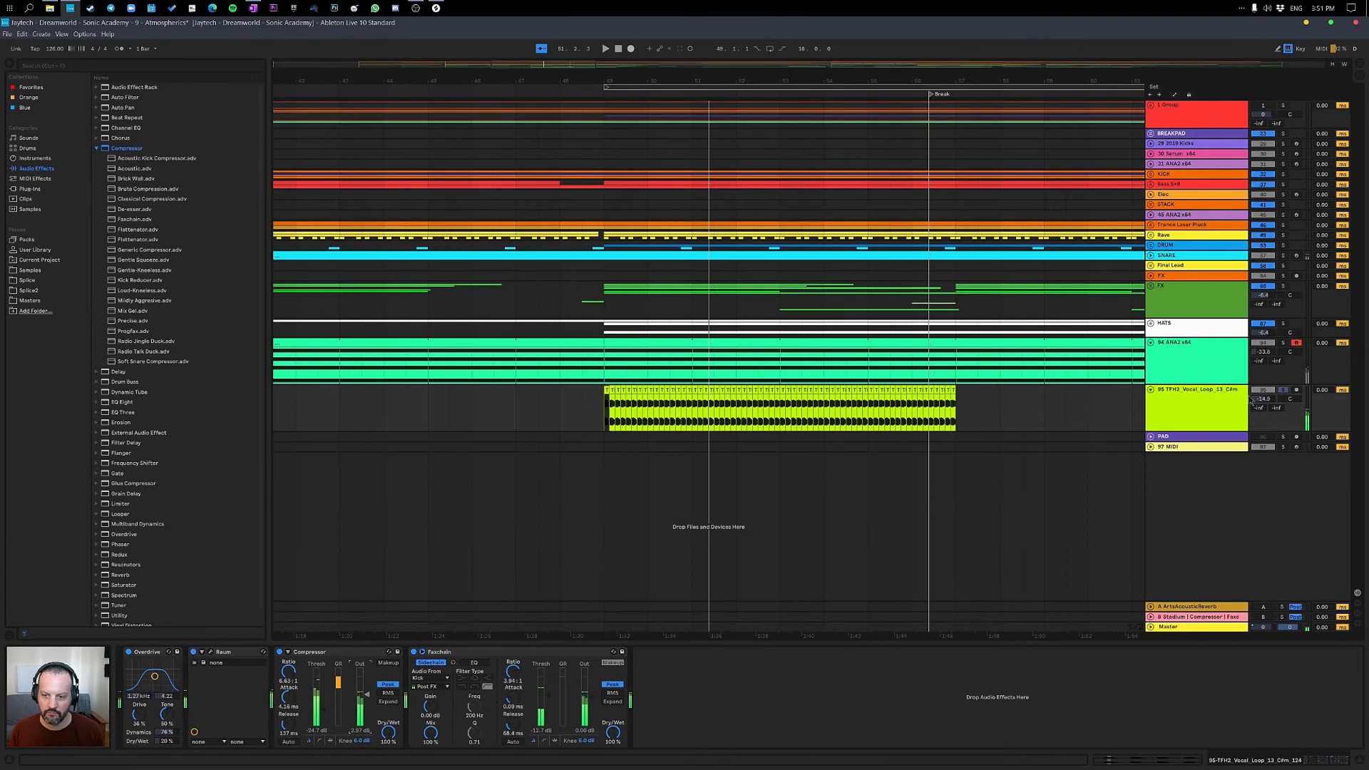
Set the warp mode of the vocal slices to Complex and their transposition to 8 st, auditioning the change.
{"action": "key", "text": "space"}
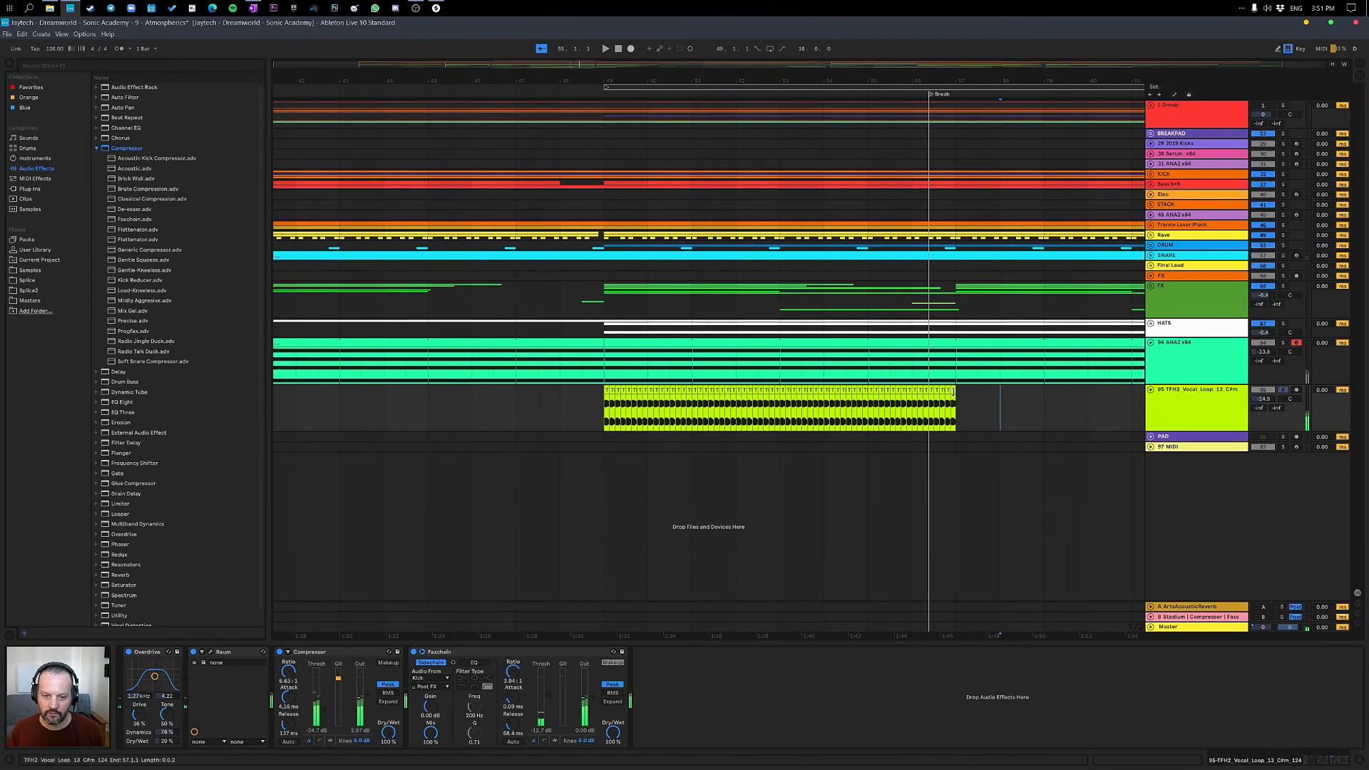
{"action": "left_click", "coordinate": [605, 391]}
{"action": "double_click", "coordinate": [605, 392]}
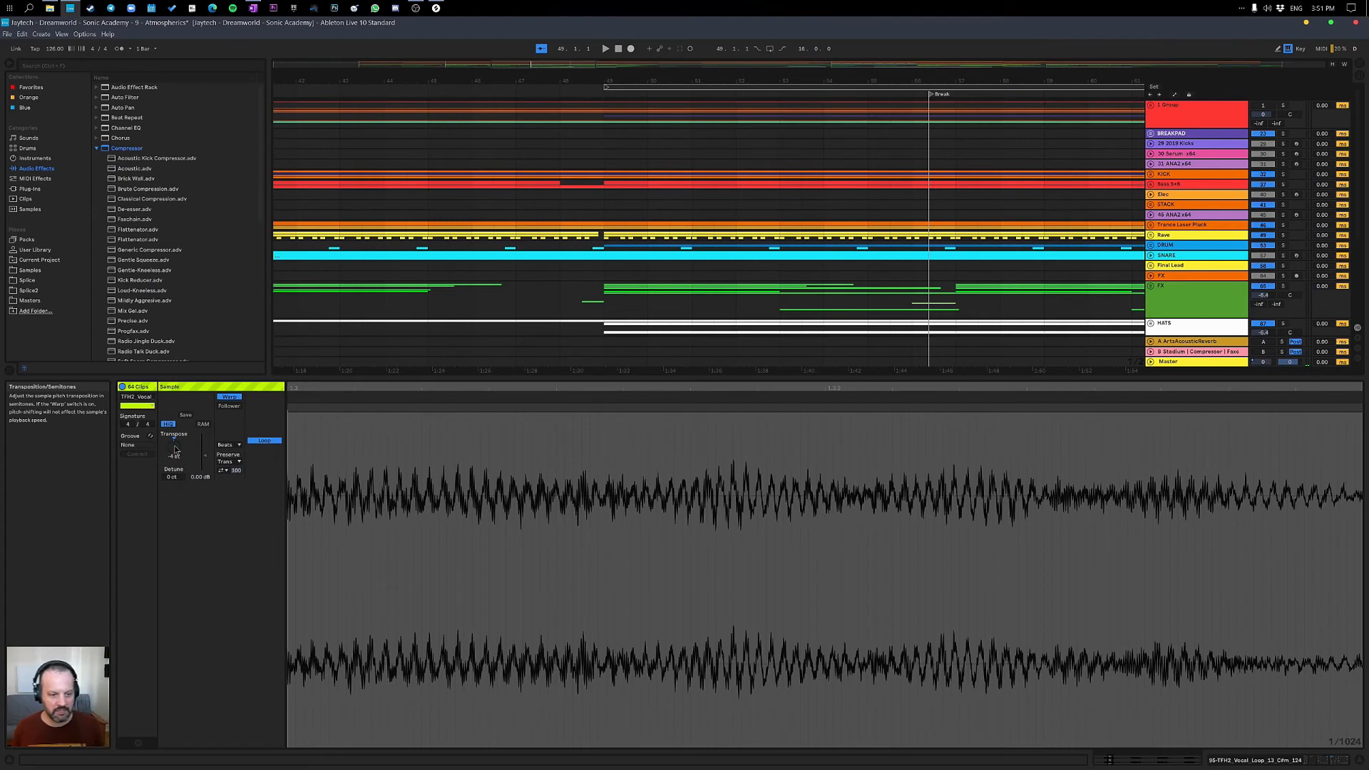
{"action": "key", "text": "space"}
{"action": "left_click", "coordinate": [227, 444]}
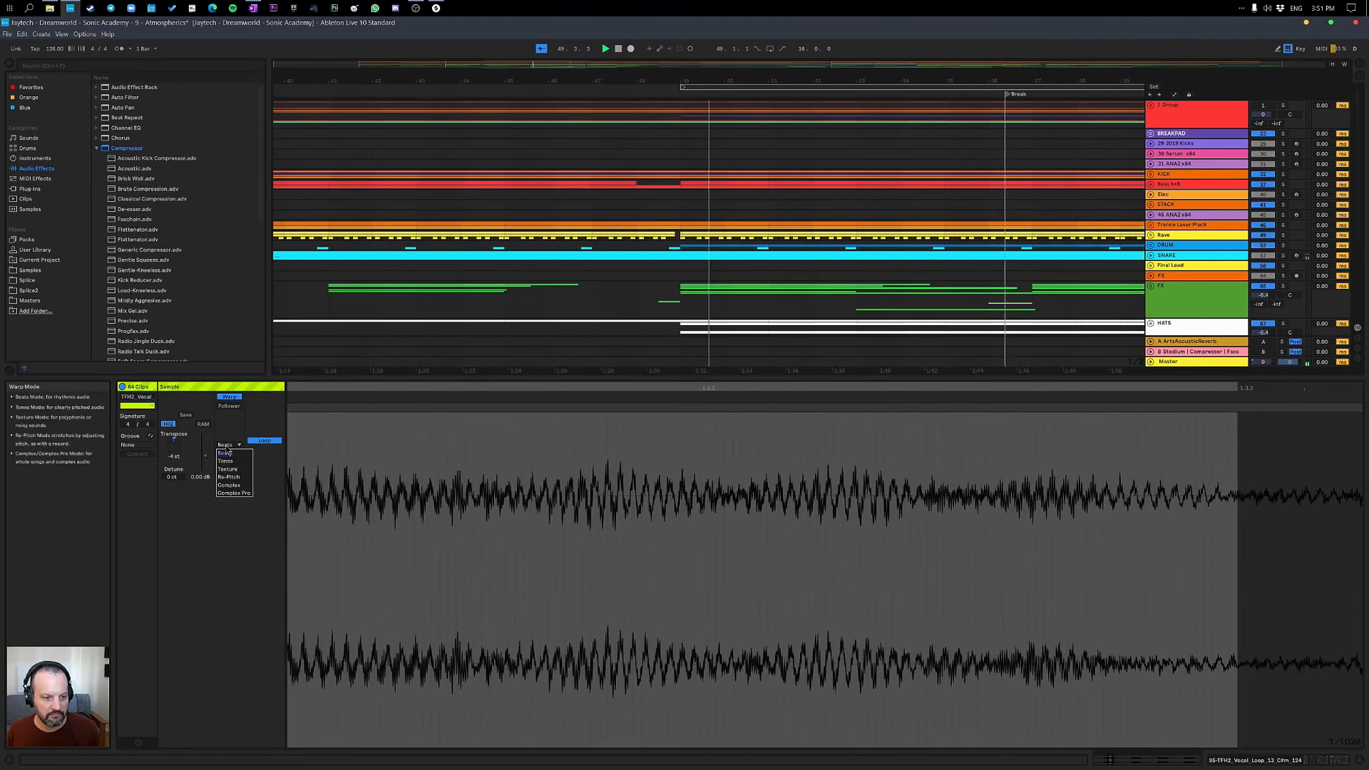
{"action": "left_click", "coordinate": [229, 484]}
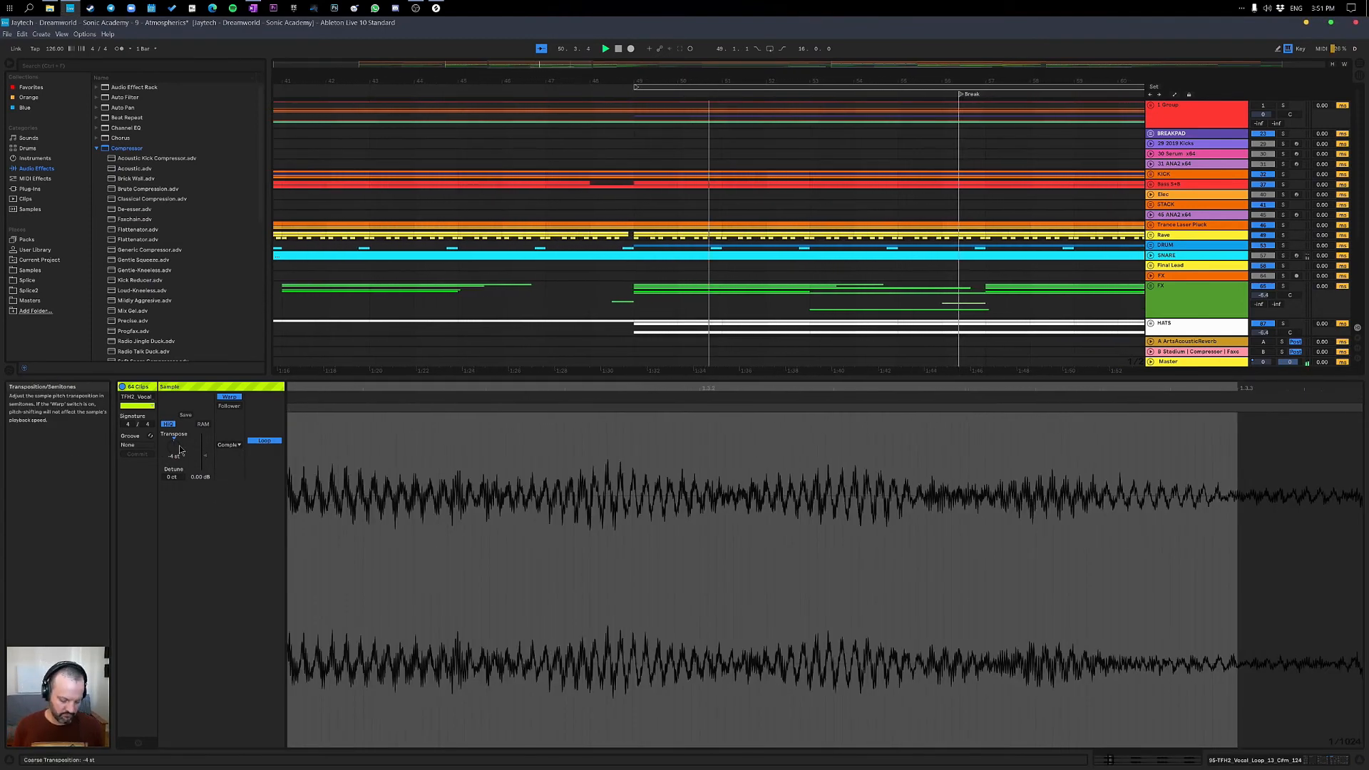
{"action": "key", "text": "space"}
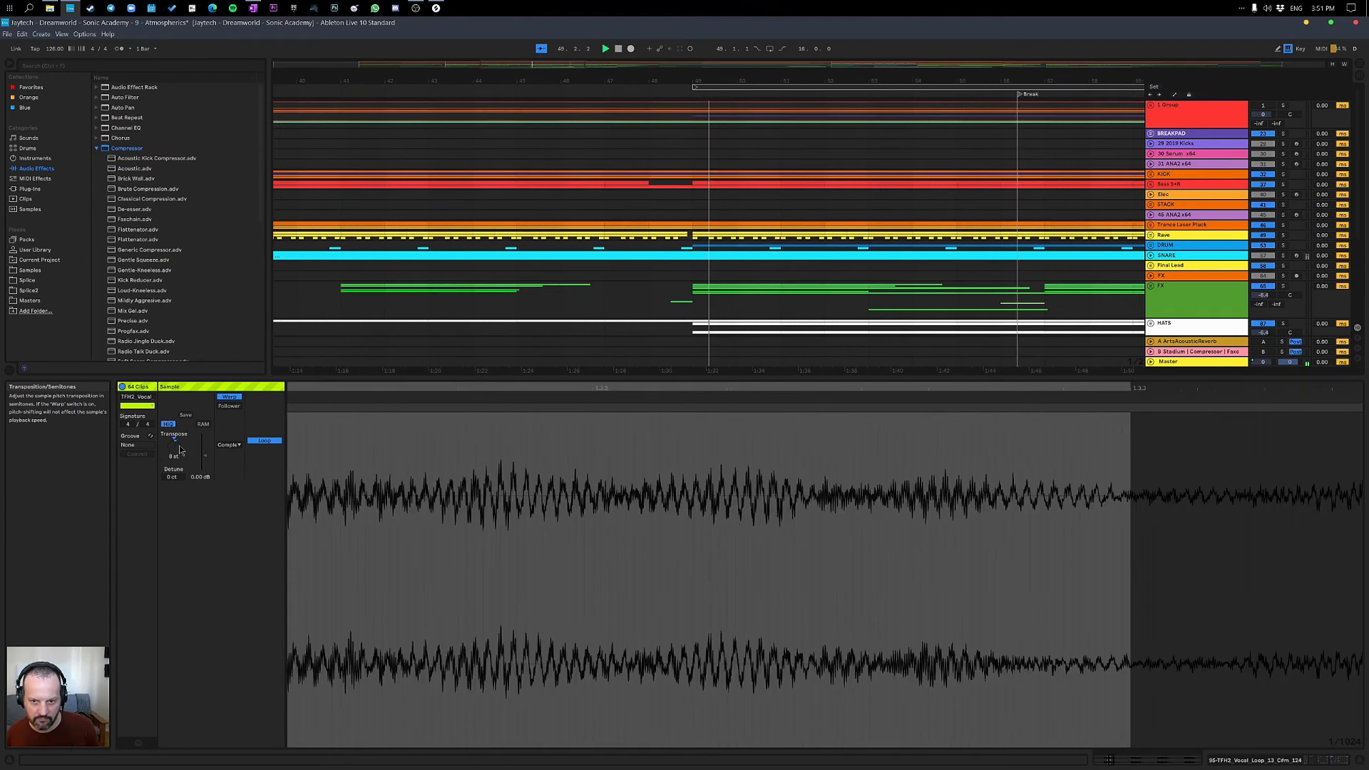
Unsolo the vocal track, lower its volume to about -19 dB and play it within the full mix from bar 49.
{"action": "key", "text": "shift+Tab"}
{"action": "left_click_drag", "start_coordinate": [1301, 390], "coordinate": [1271, 403]}
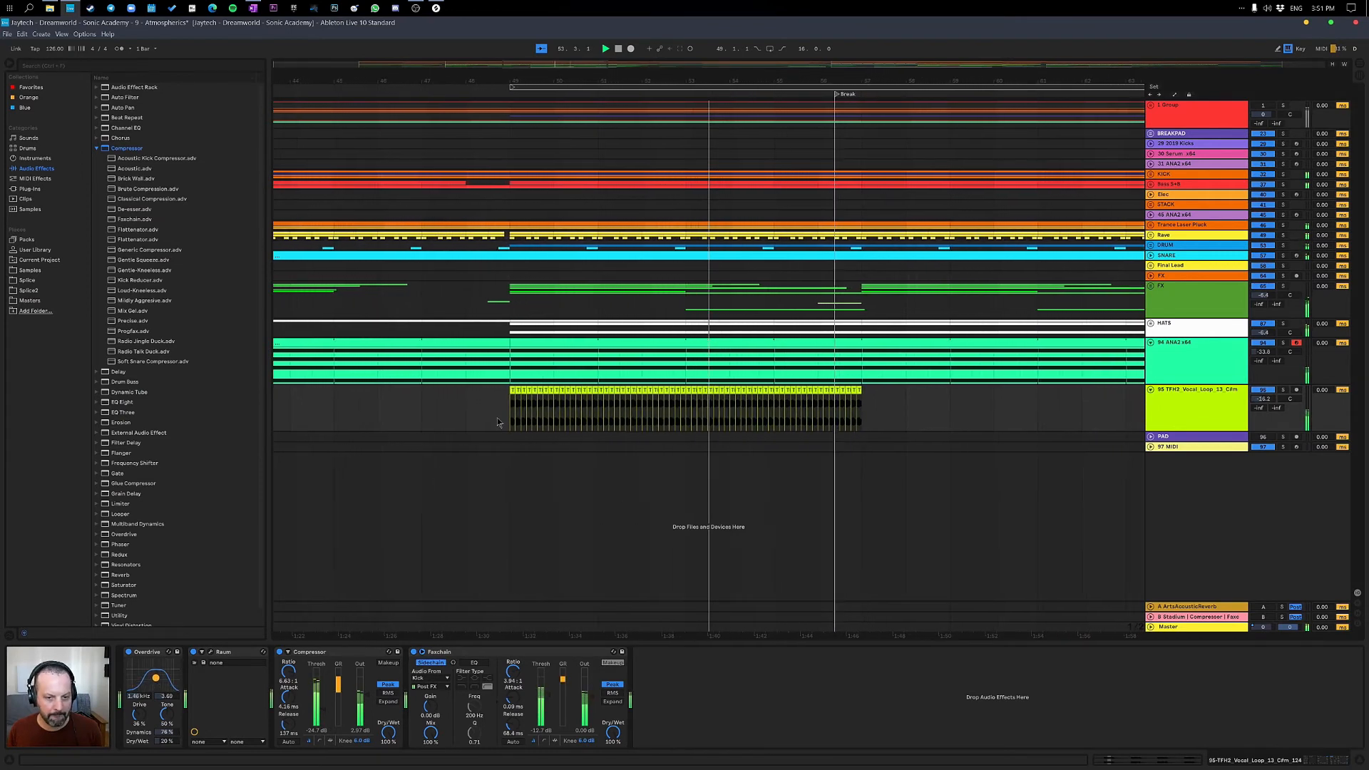
{"action": "key", "text": "space"}
{"action": "left_click", "coordinate": [498, 390]}
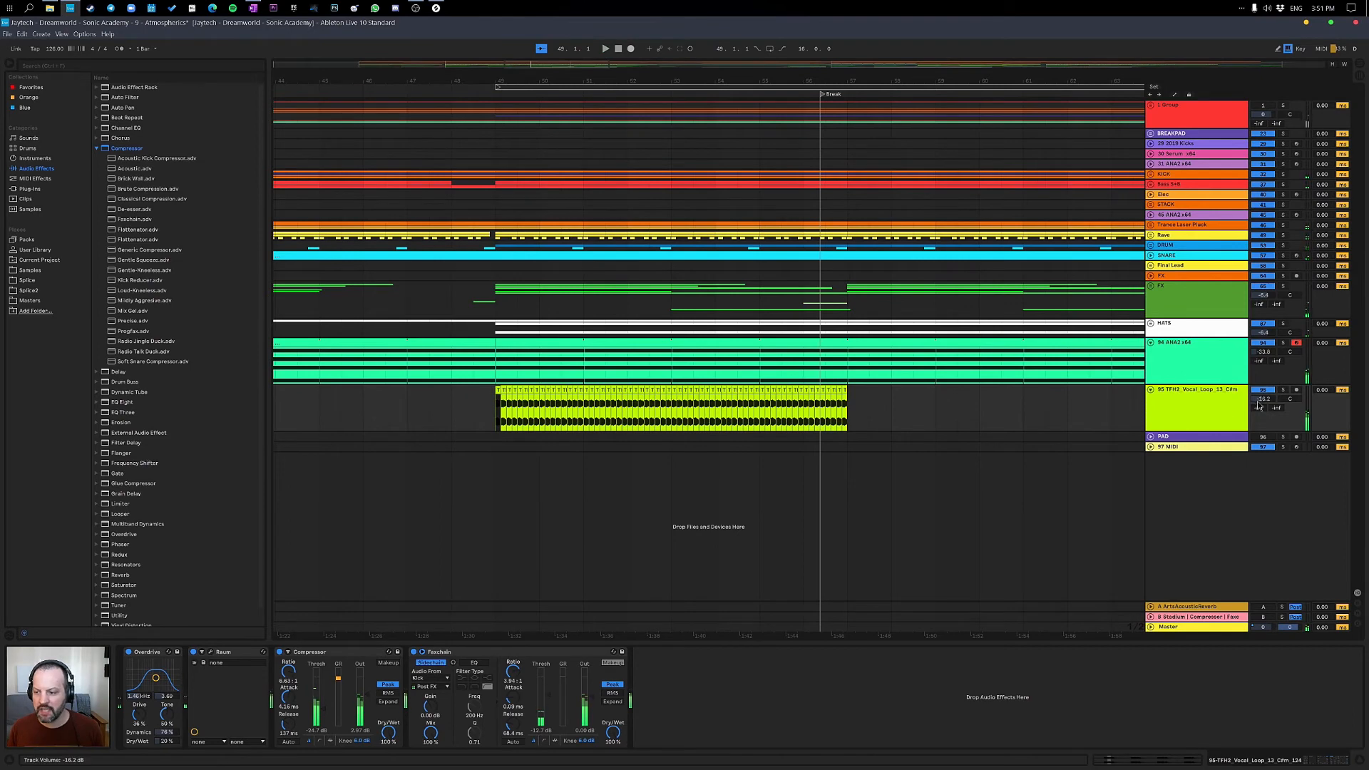
{"action": "left_click", "coordinate": [1230, 394]}
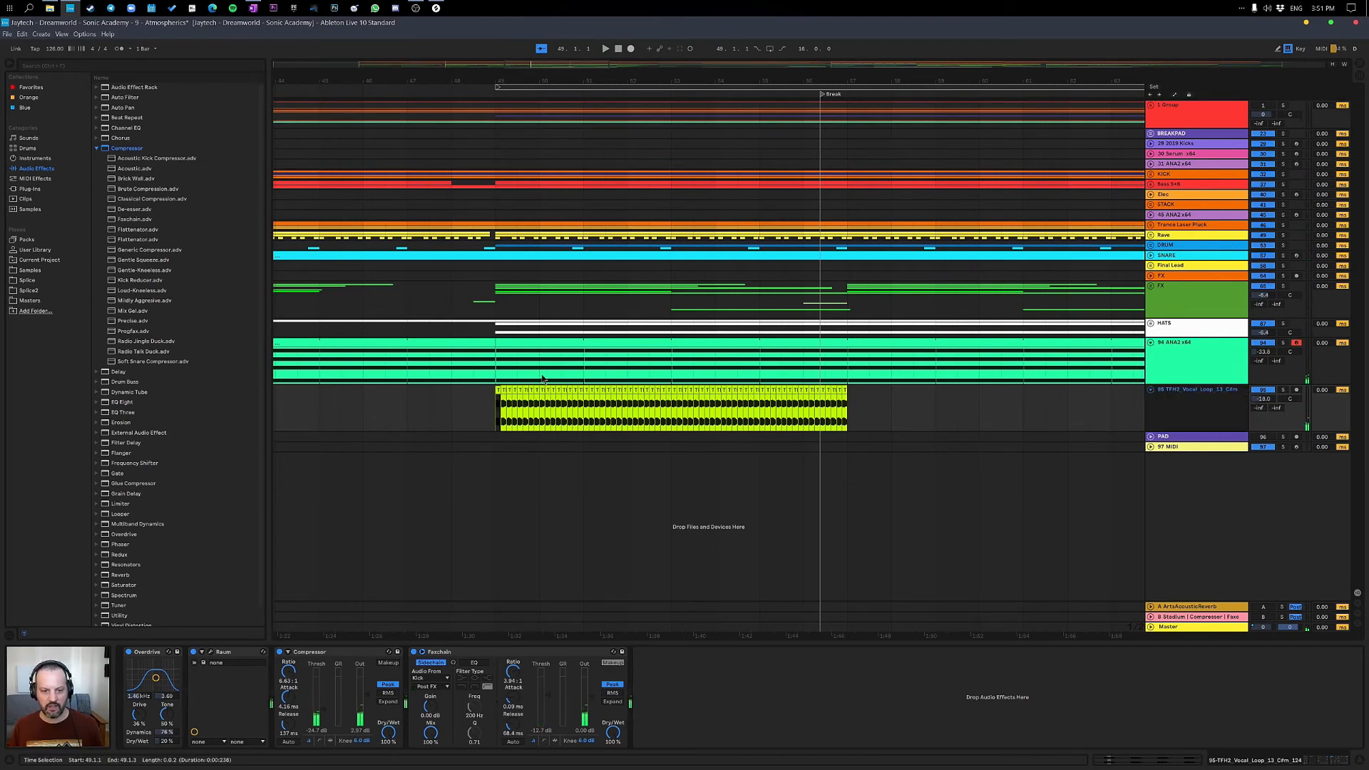
{"action": "left_click", "coordinate": [497, 390]}
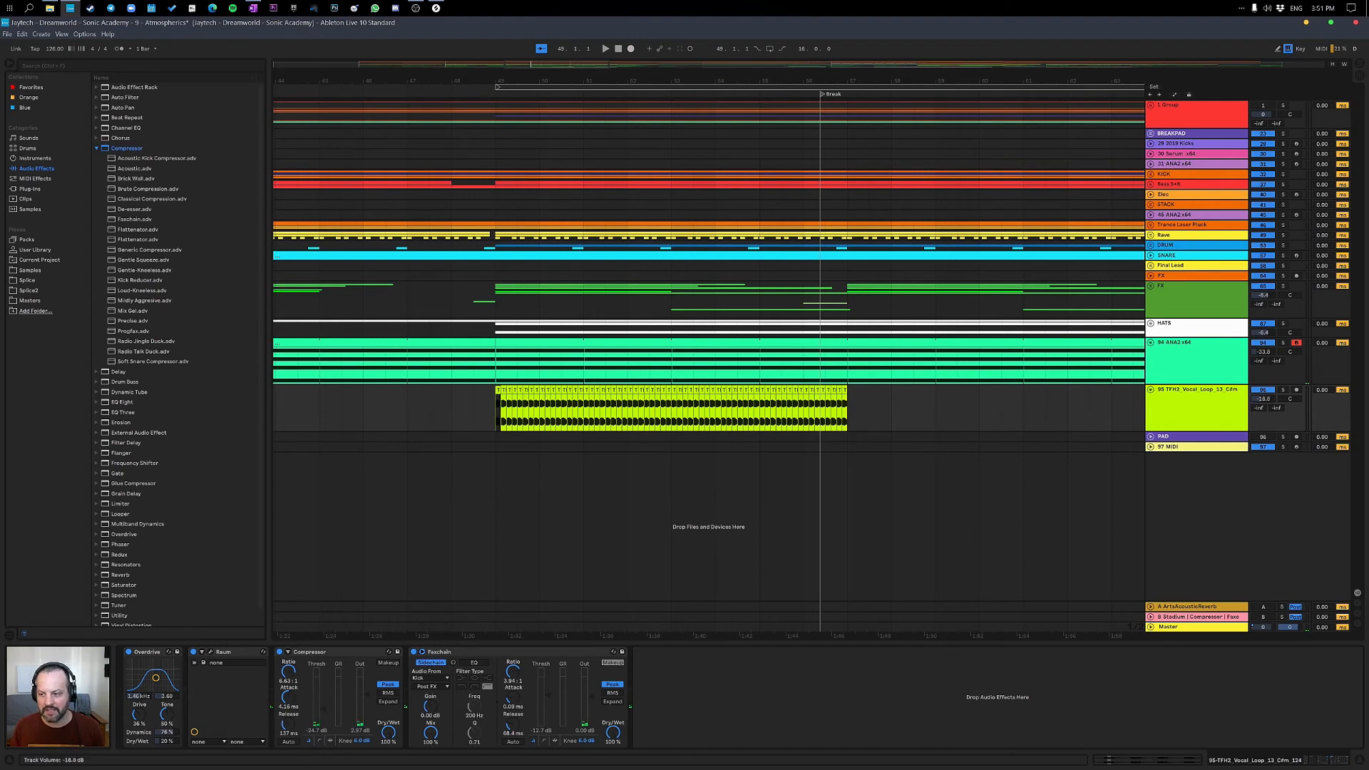
{"action": "key", "text": "space"}
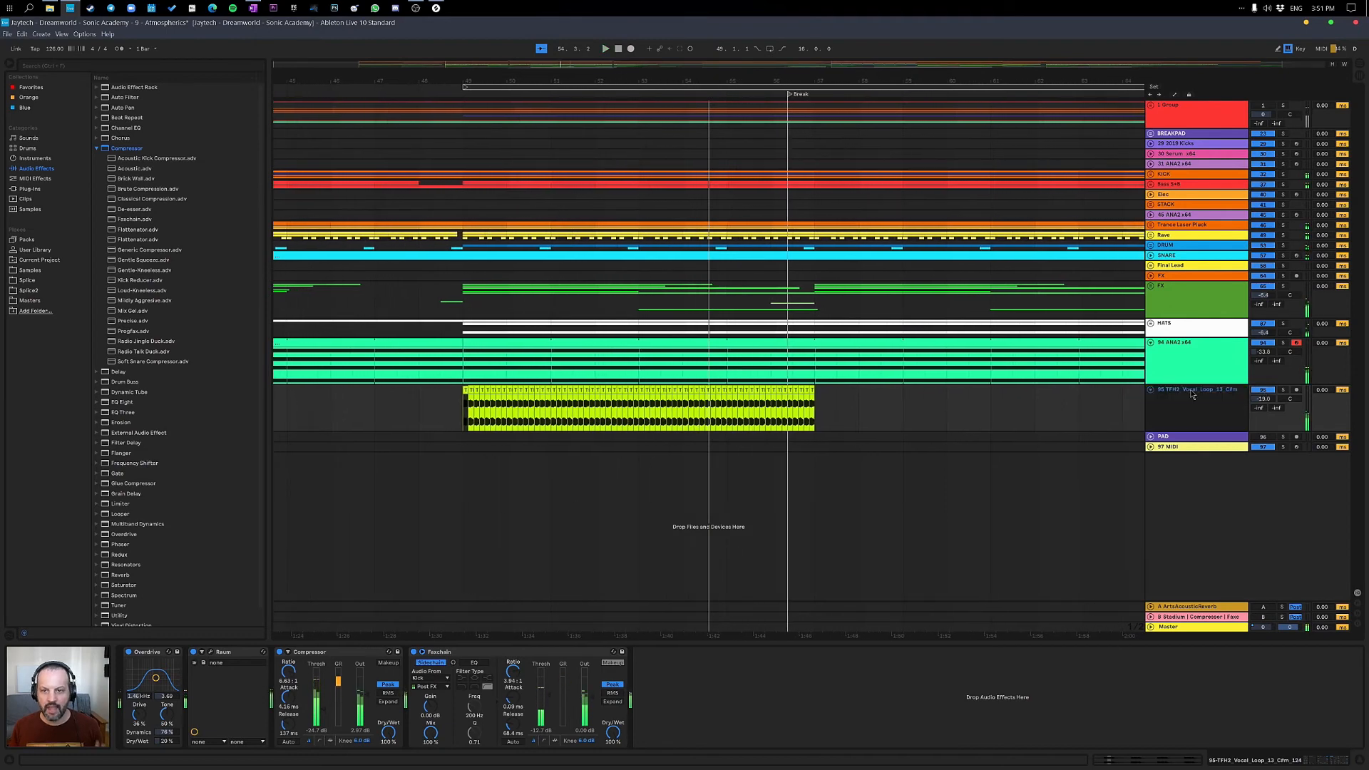
Load the Serum_x64 plug-in onto the empty MIDI track below the PAD track.
{"action": "left_click_drag", "start_coordinate": [937, 83], "coordinate": [534, 83]}
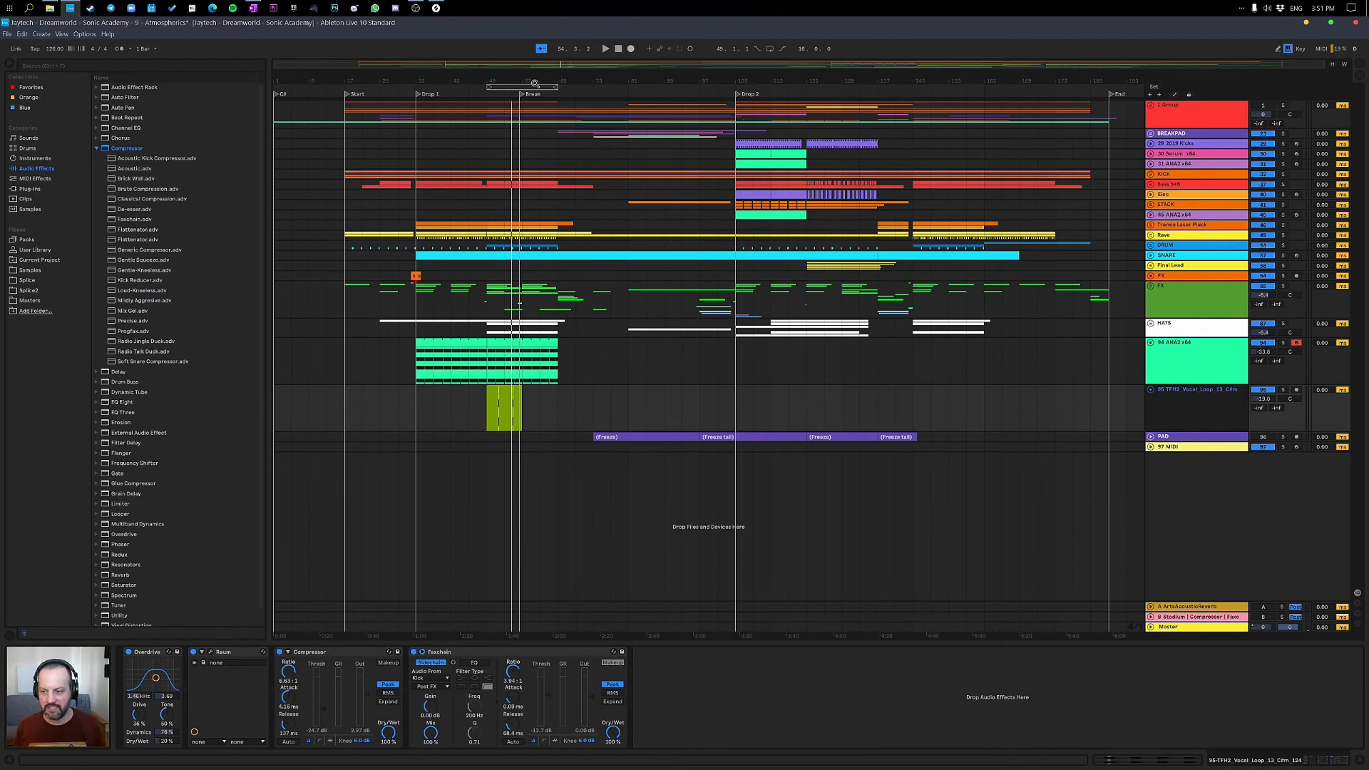
{"action": "left_click", "coordinate": [824, 407]}
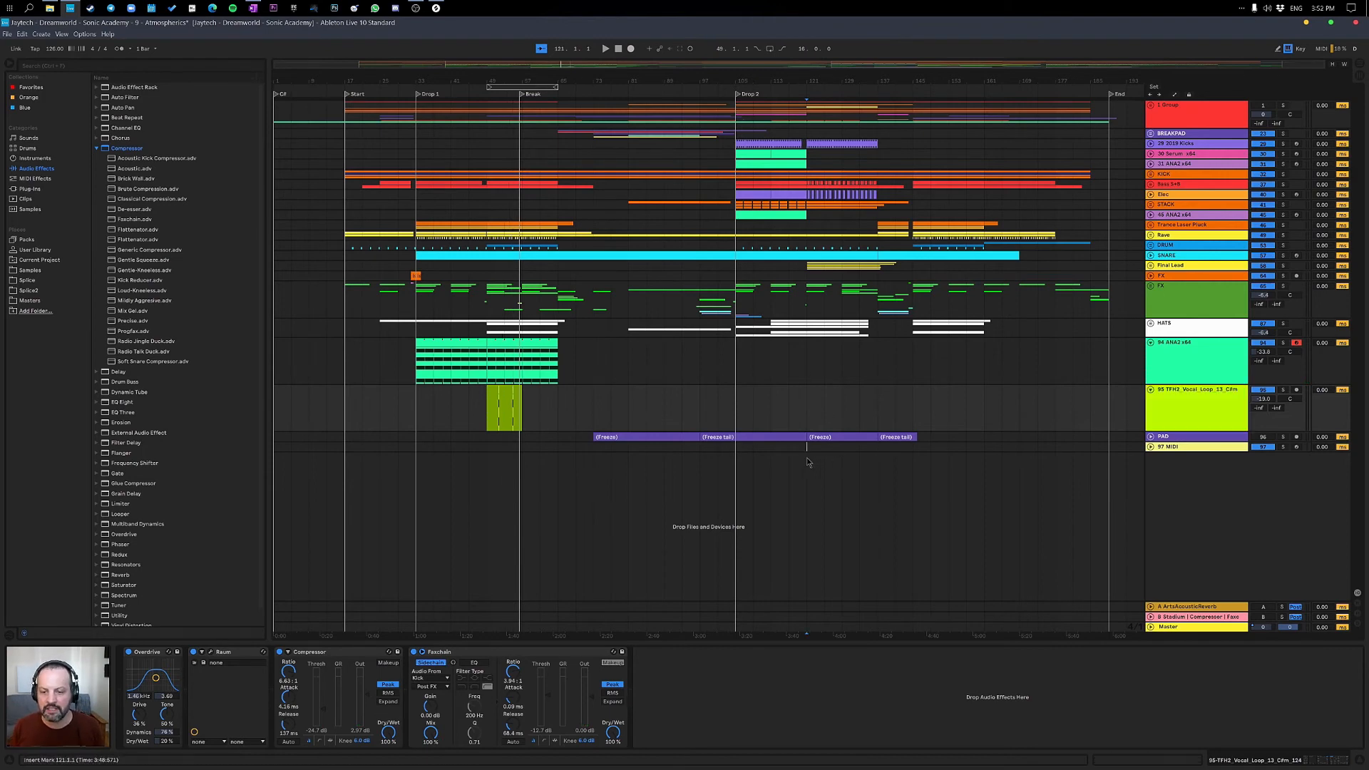
{"action": "left_click", "coordinate": [788, 447]}
{"action": "left_click", "coordinate": [1177, 448]}
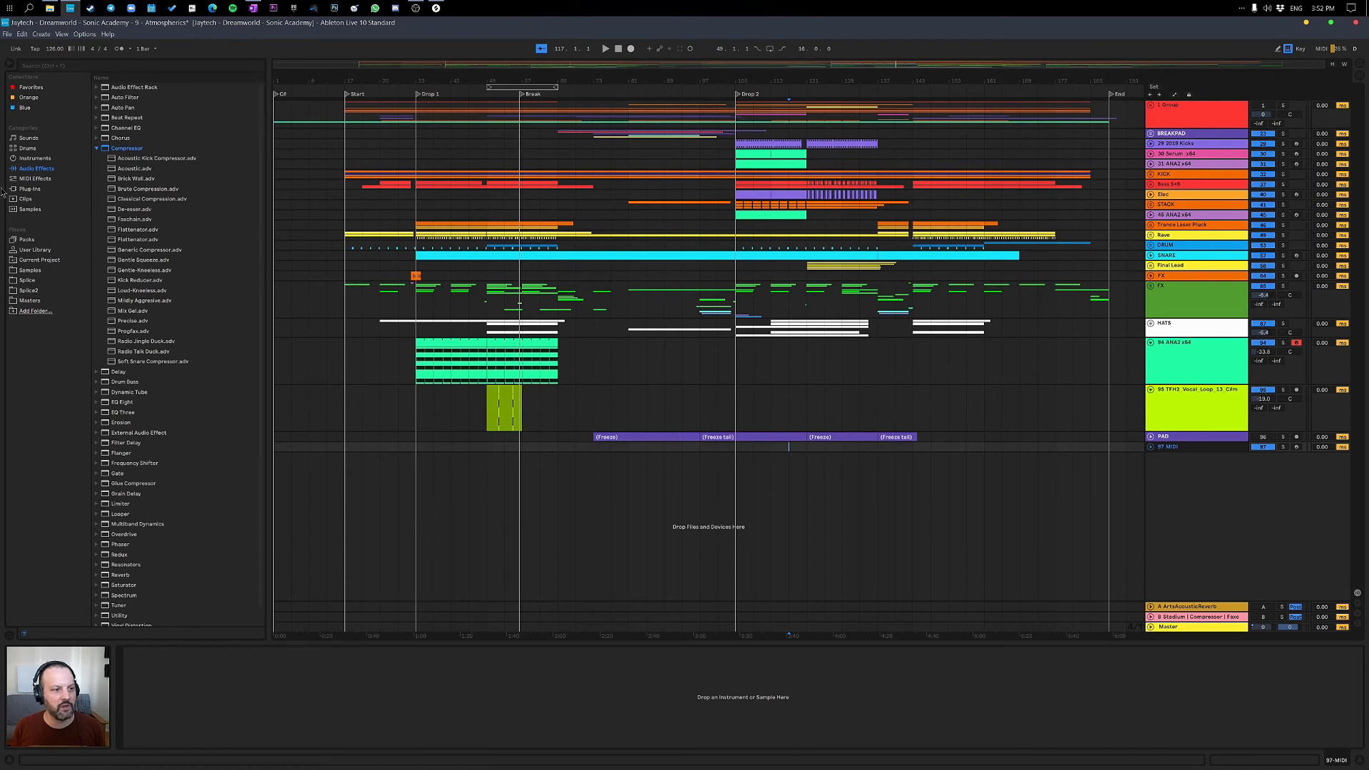
{"action": "left_click", "coordinate": [30, 189]}
{"action": "left_click", "coordinate": [70, 65]}
{"action": "type", "text": "serum"}
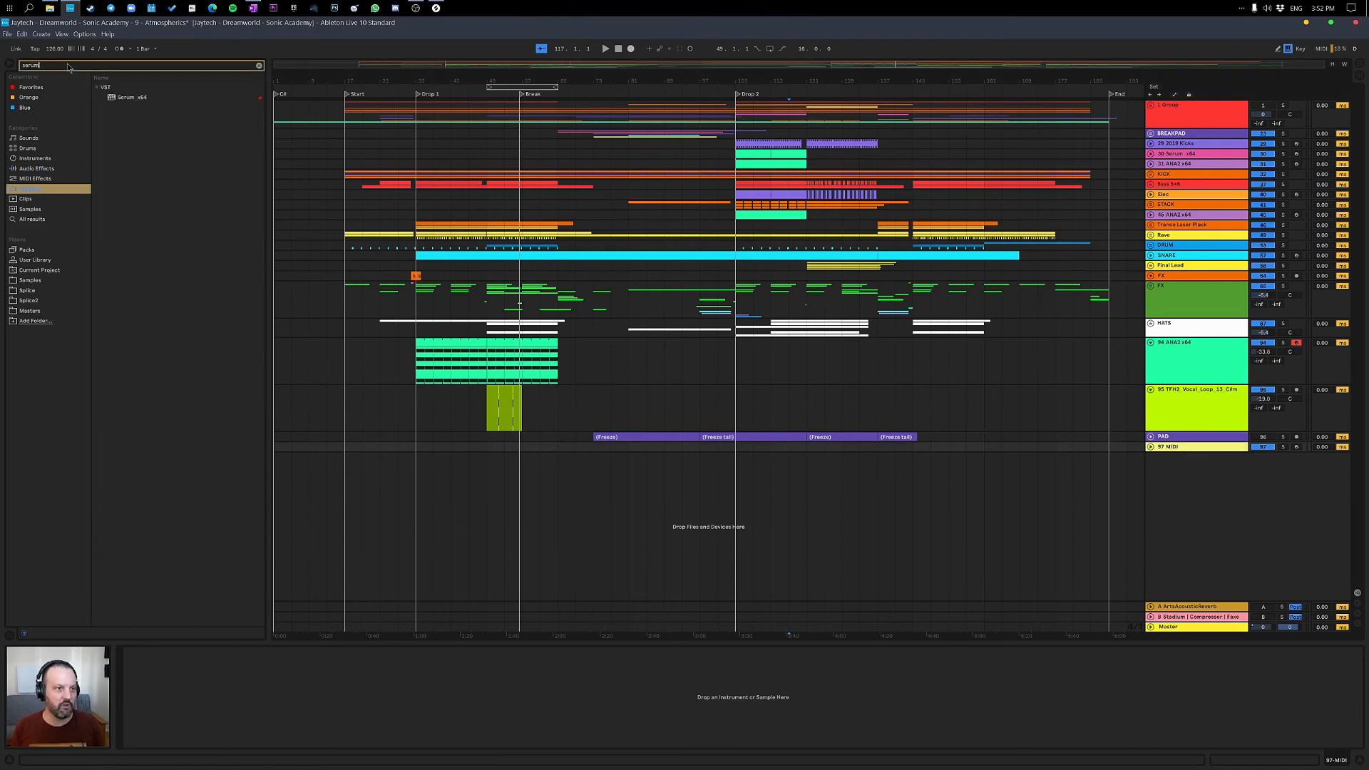
{"action": "left_click", "coordinate": [130, 97]}
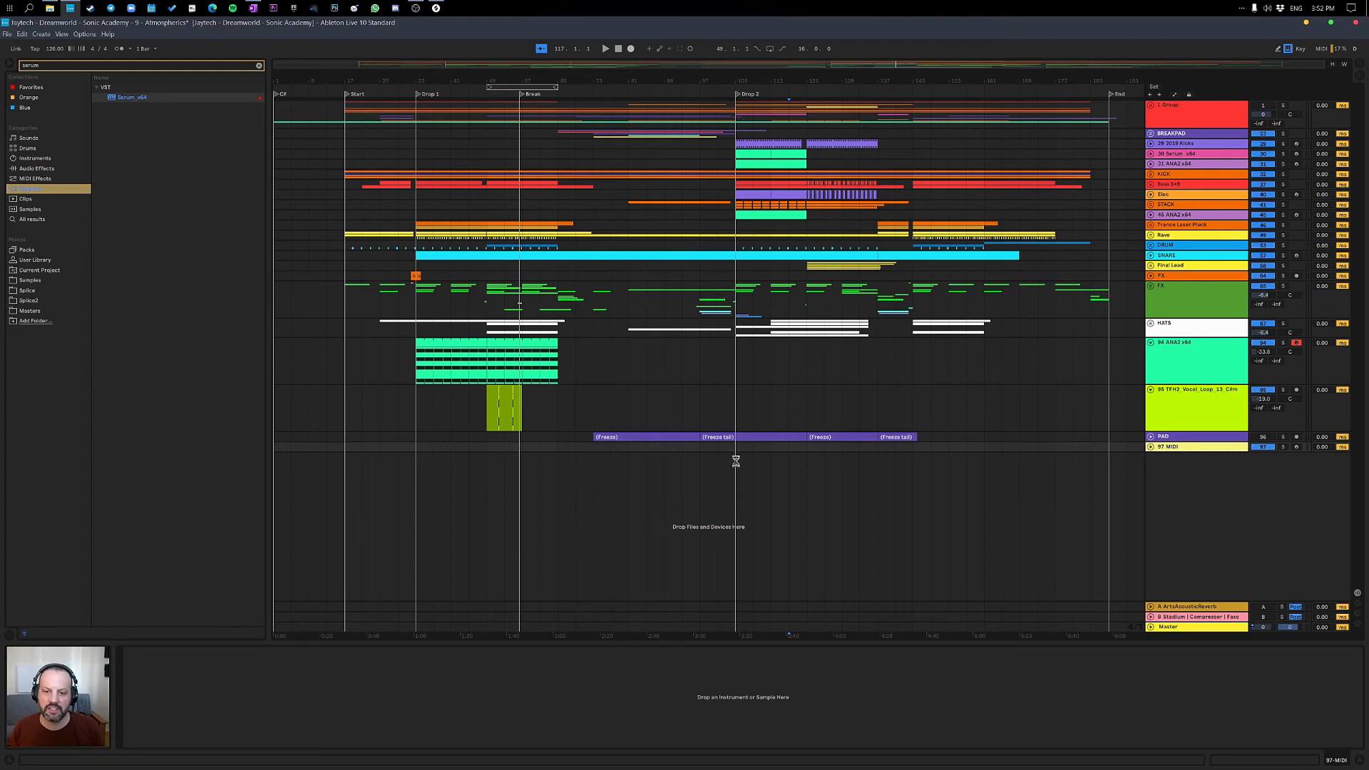
Create a four-bar MIDI clip at Drop 2 on the Serum track and lower the track volume to about -9 dB.
{"action": "left_click_drag", "start_coordinate": [737, 449], "coordinate": [752, 449]}
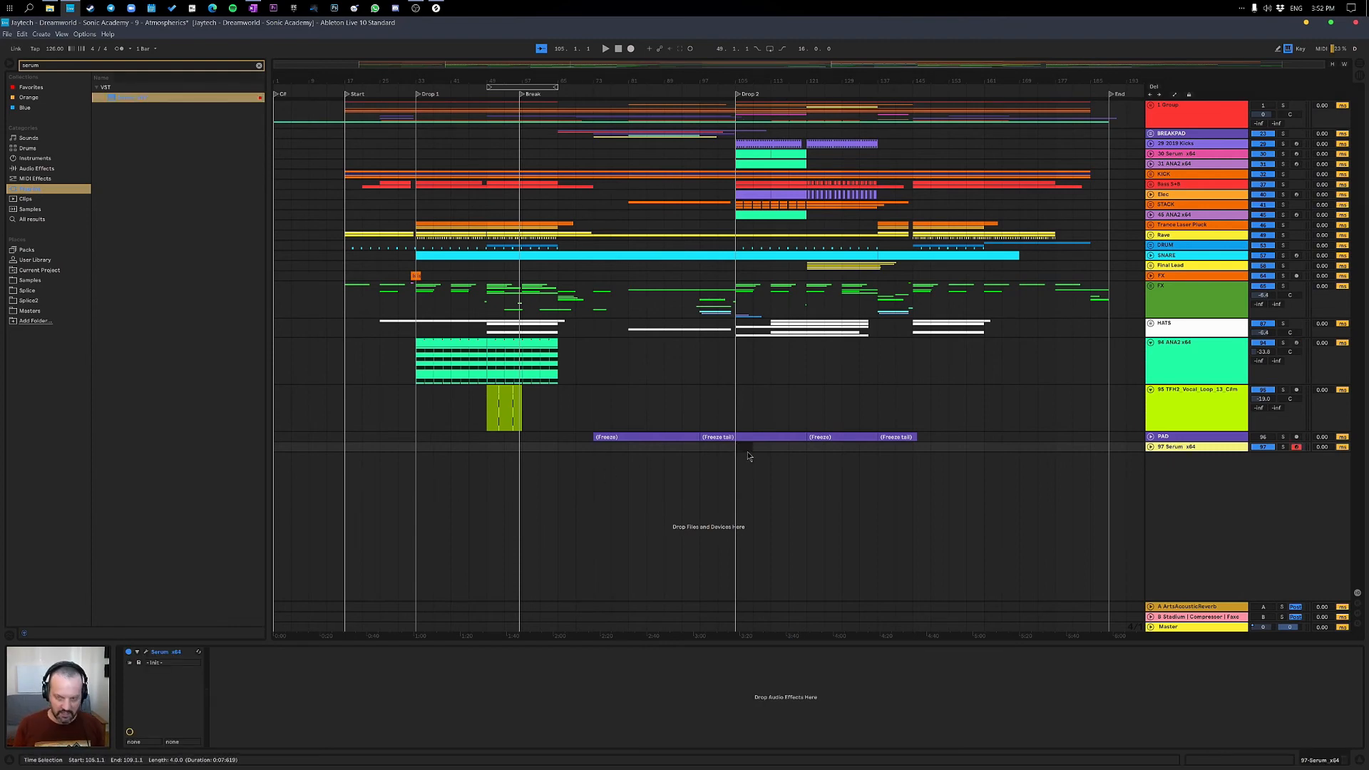
{"action": "key", "text": "ctrl+shift+m"}
{"action": "double_click", "coordinate": [1205, 330]}
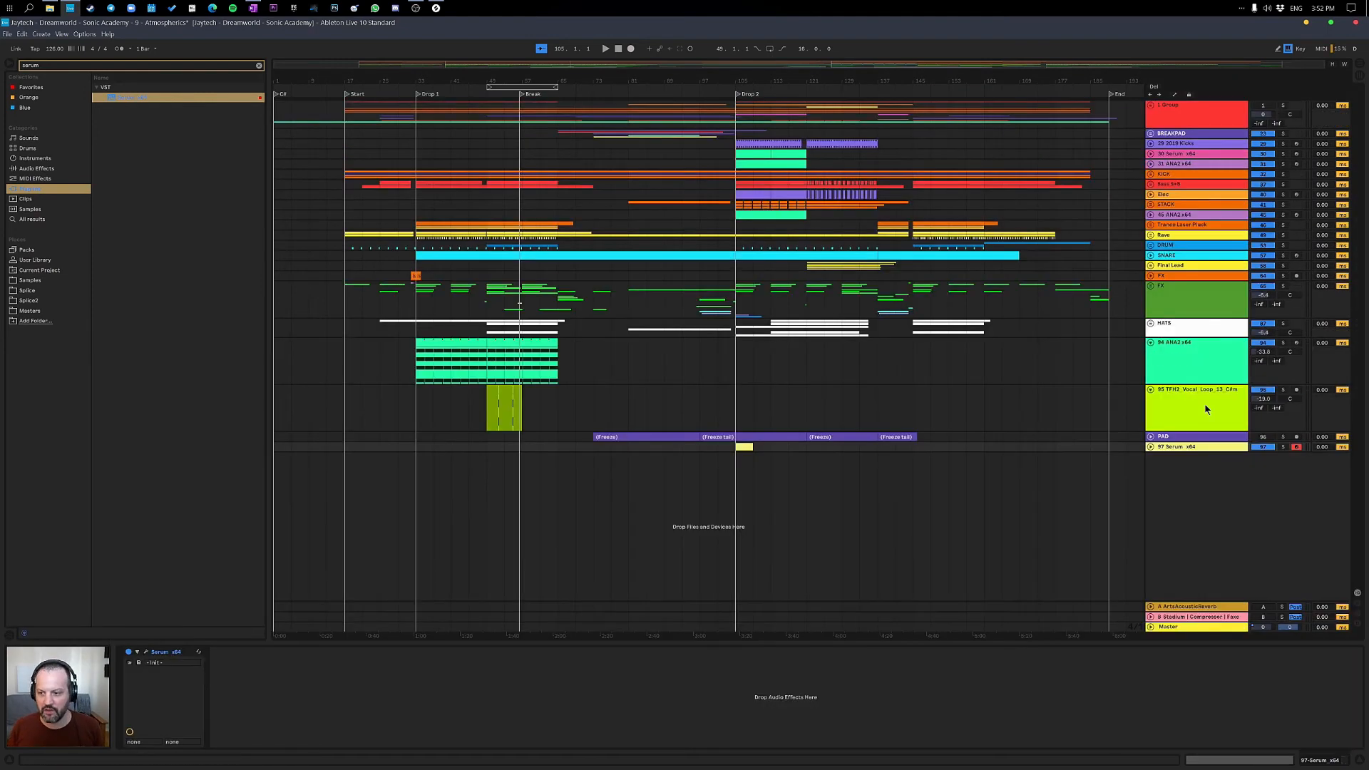
{"action": "left_click", "coordinate": [1150, 446]}
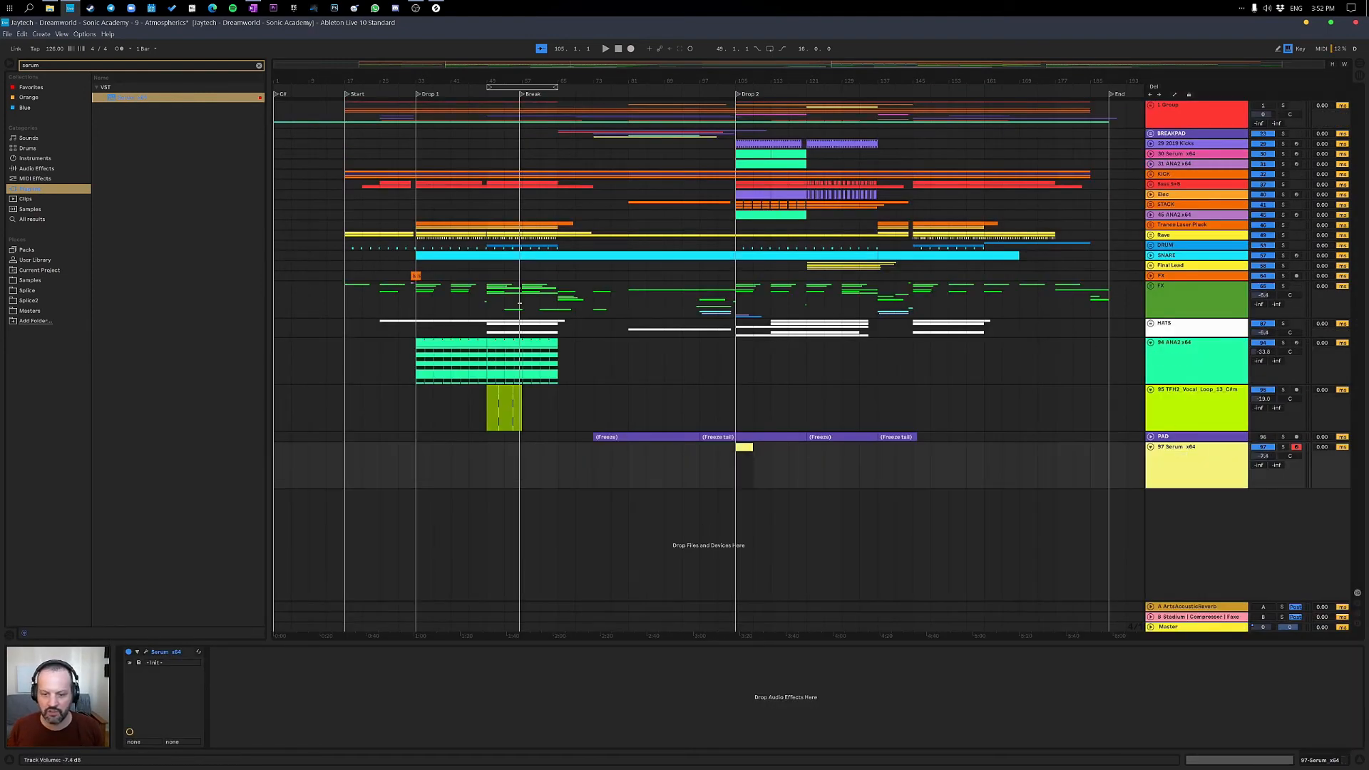
{"action": "left_click", "coordinate": [745, 447]}
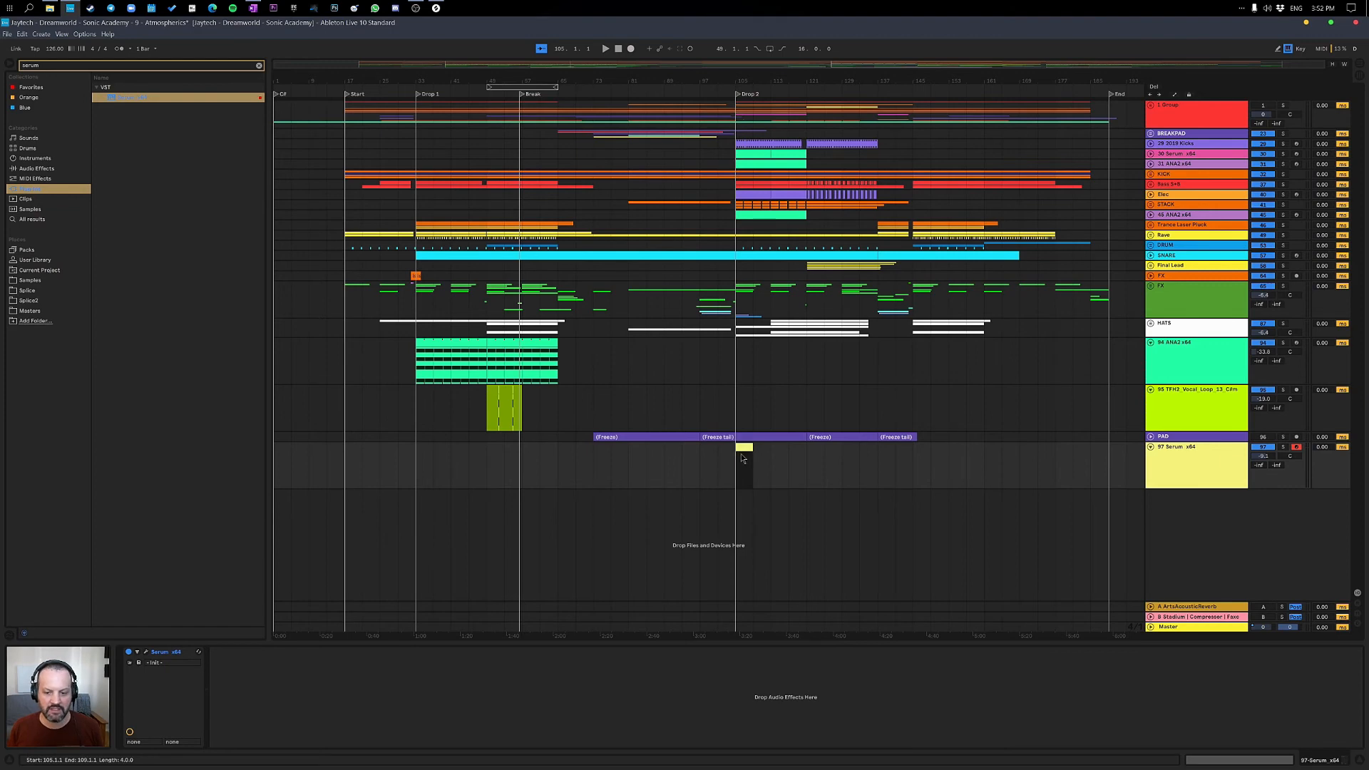
Draw a C#3 note in the new Serum clip and extend it across all four bars.
{"action": "double_click", "coordinate": [742, 456]}
{"action": "key", "text": "b"}
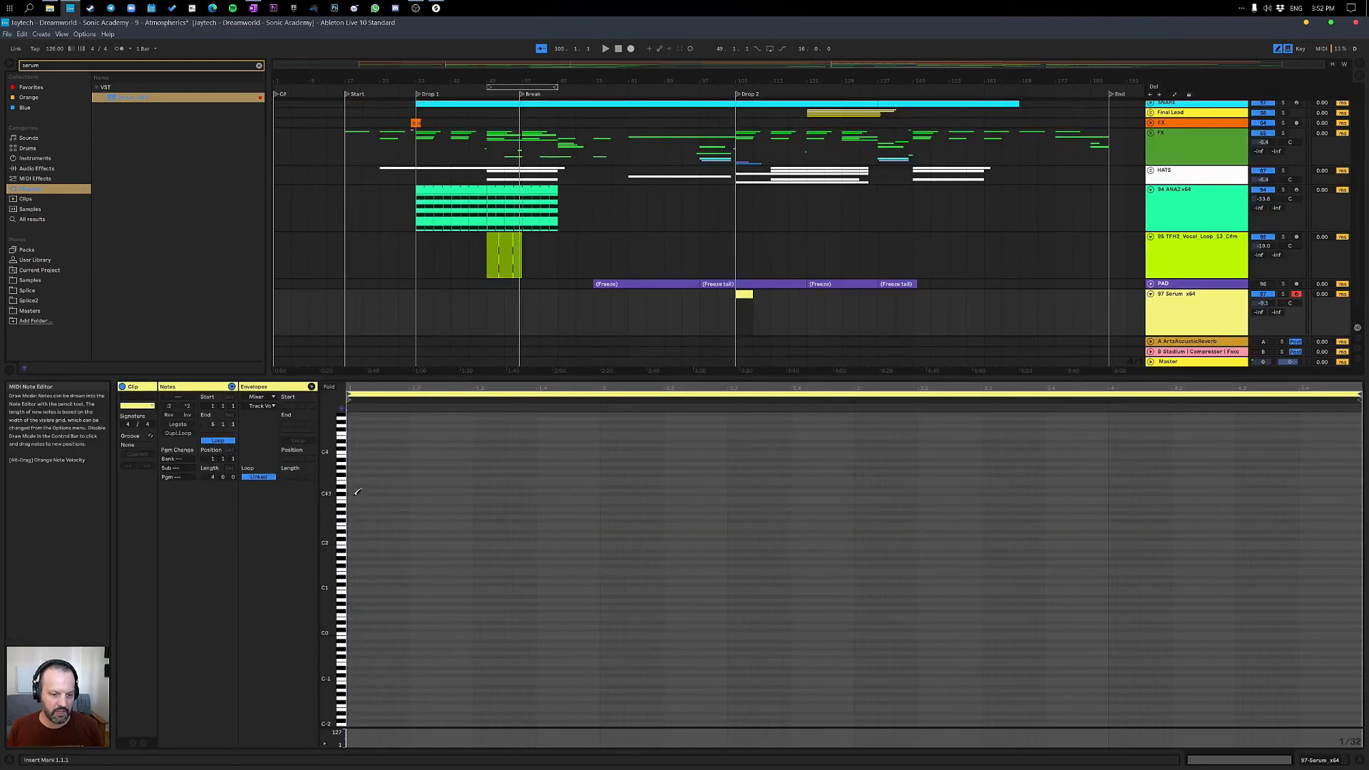
{"action": "left_click", "coordinate": [355, 495]}
{"action": "key", "text": "b"}
{"action": "mouse_move", "coordinate": [358, 494]}
{"action": "left_mouse_down"}
{"action": "mouse_move", "coordinate": [926, 519]}
{"action": "mouse_move", "coordinate": [858, 525]}
{"action": "mouse_move", "coordinate": [1363, 489]}
{"action": "left_mouse_up"}
{"action": "key", "text": "shift+Tab"}
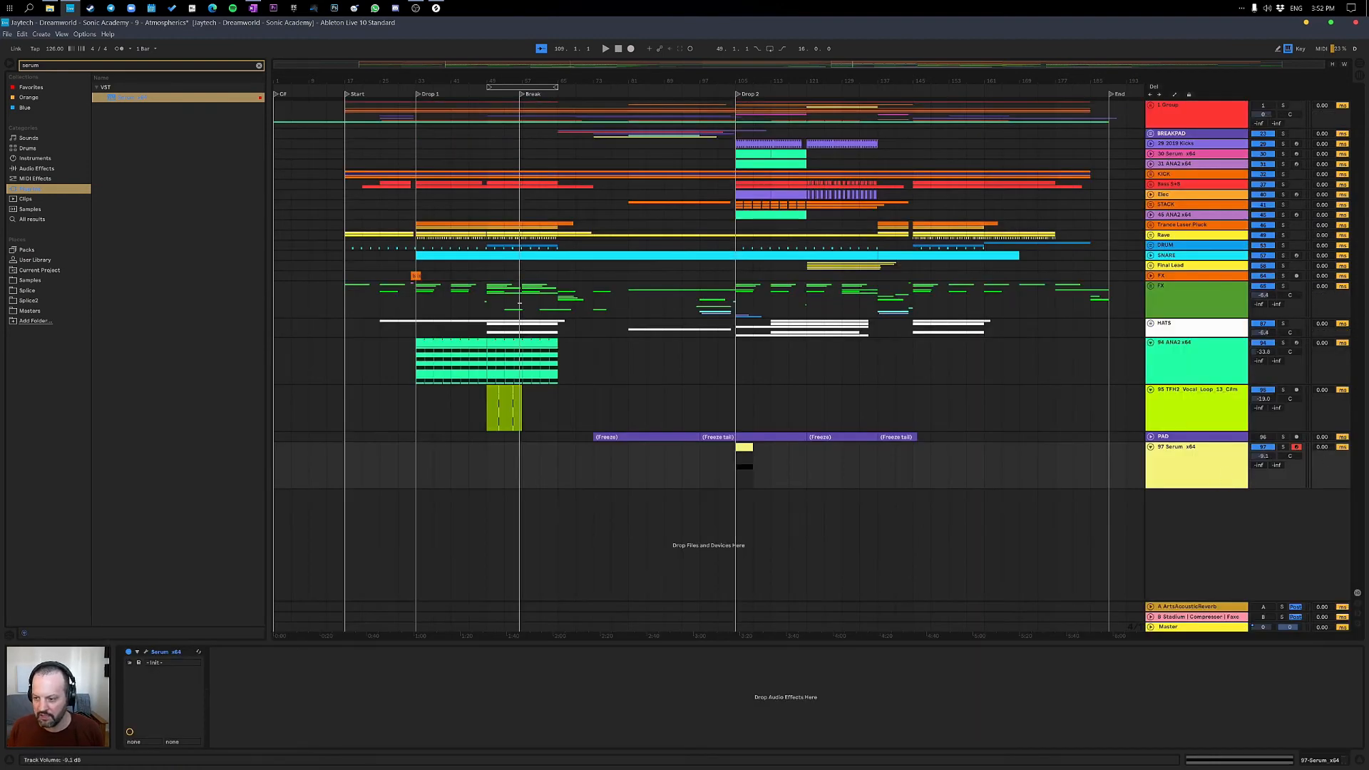
Play Drop 2, lower the Serum track volume to -13.7 dB and solo the track.
{"action": "key", "text": "space"}
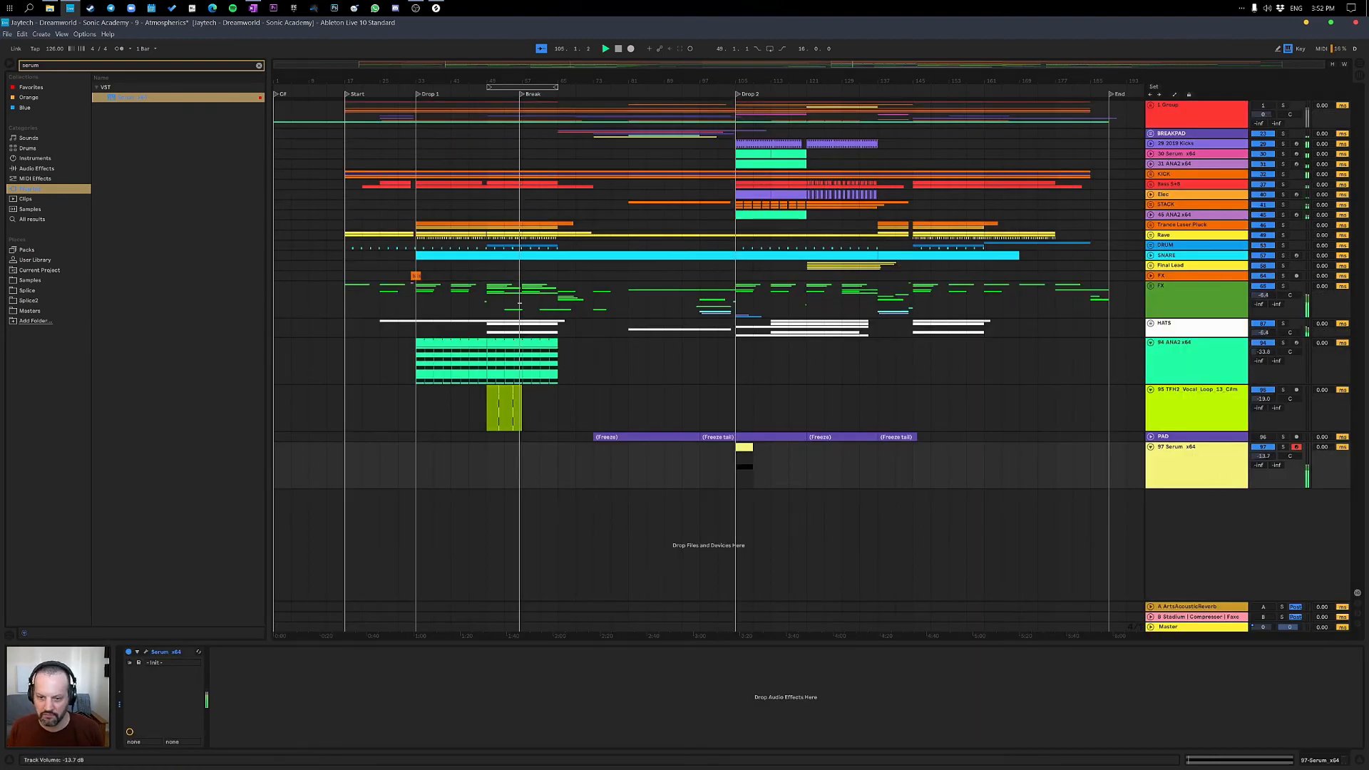
{"action": "left_click", "coordinate": [1283, 447]}
{"action": "key", "text": "space"}
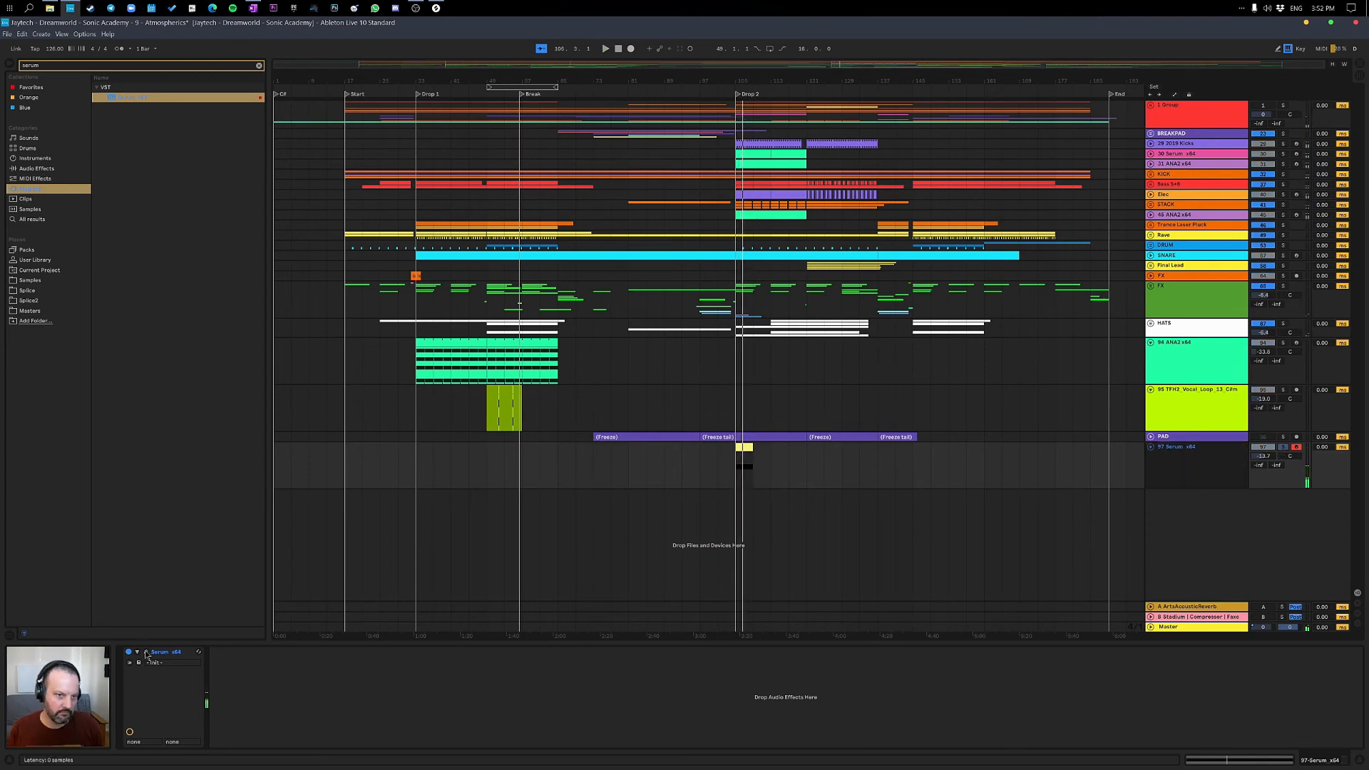
In Serum, switch off oscillator A, leave the sub off and enable the noise oscillator with the Analog noise J106 HP.
{"action": "left_click", "coordinate": [146, 651]}
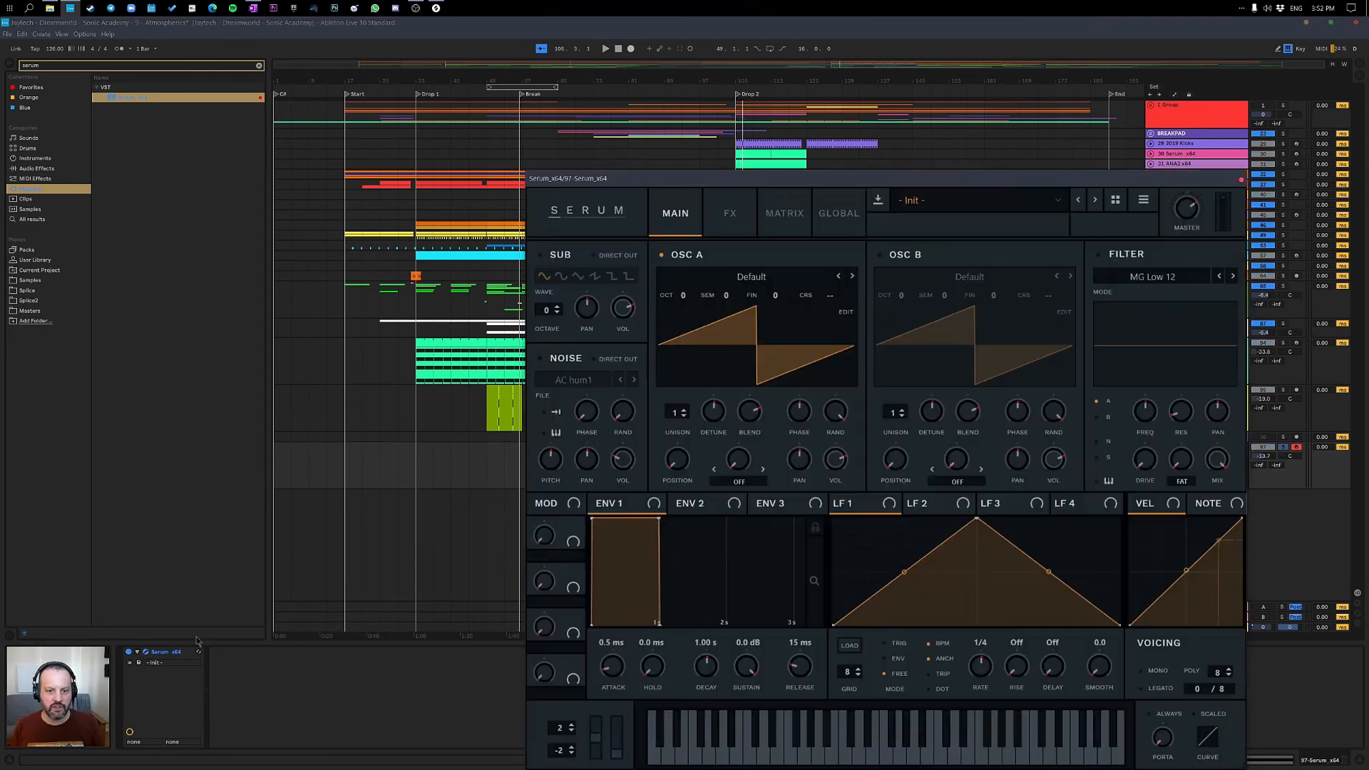
{"action": "left_click", "coordinate": [539, 254]}
{"action": "left_click", "coordinate": [661, 254]}
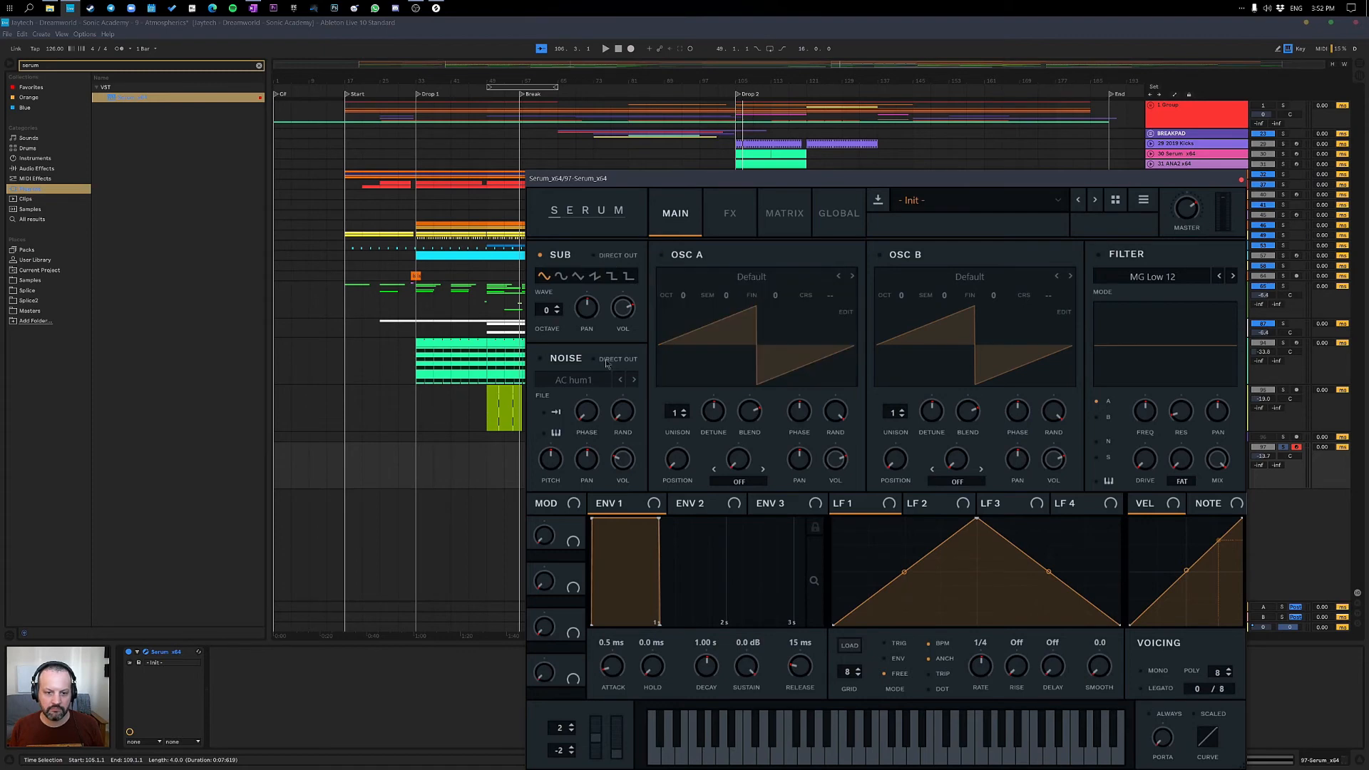
{"action": "left_click", "coordinate": [539, 359]}
{"action": "left_click", "coordinate": [541, 255]}
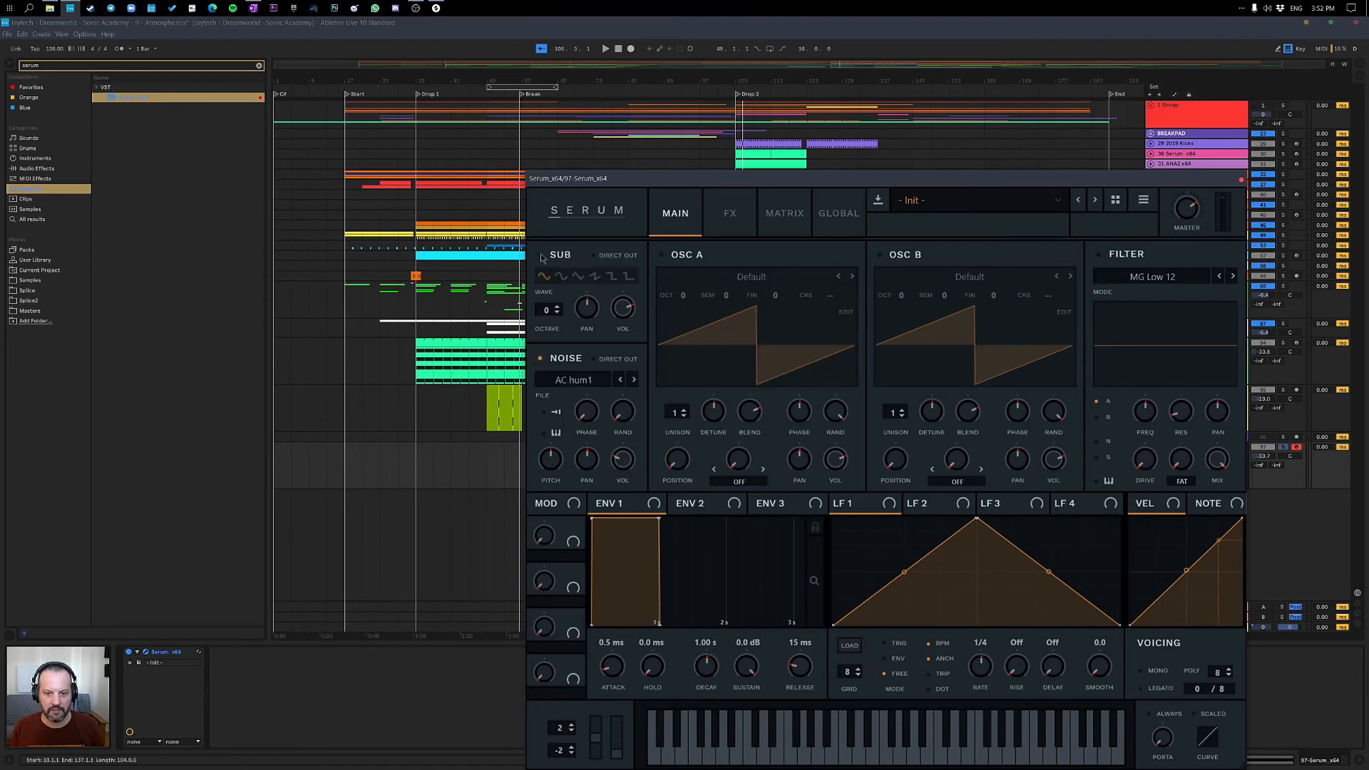
{"action": "left_click", "coordinate": [577, 383]}
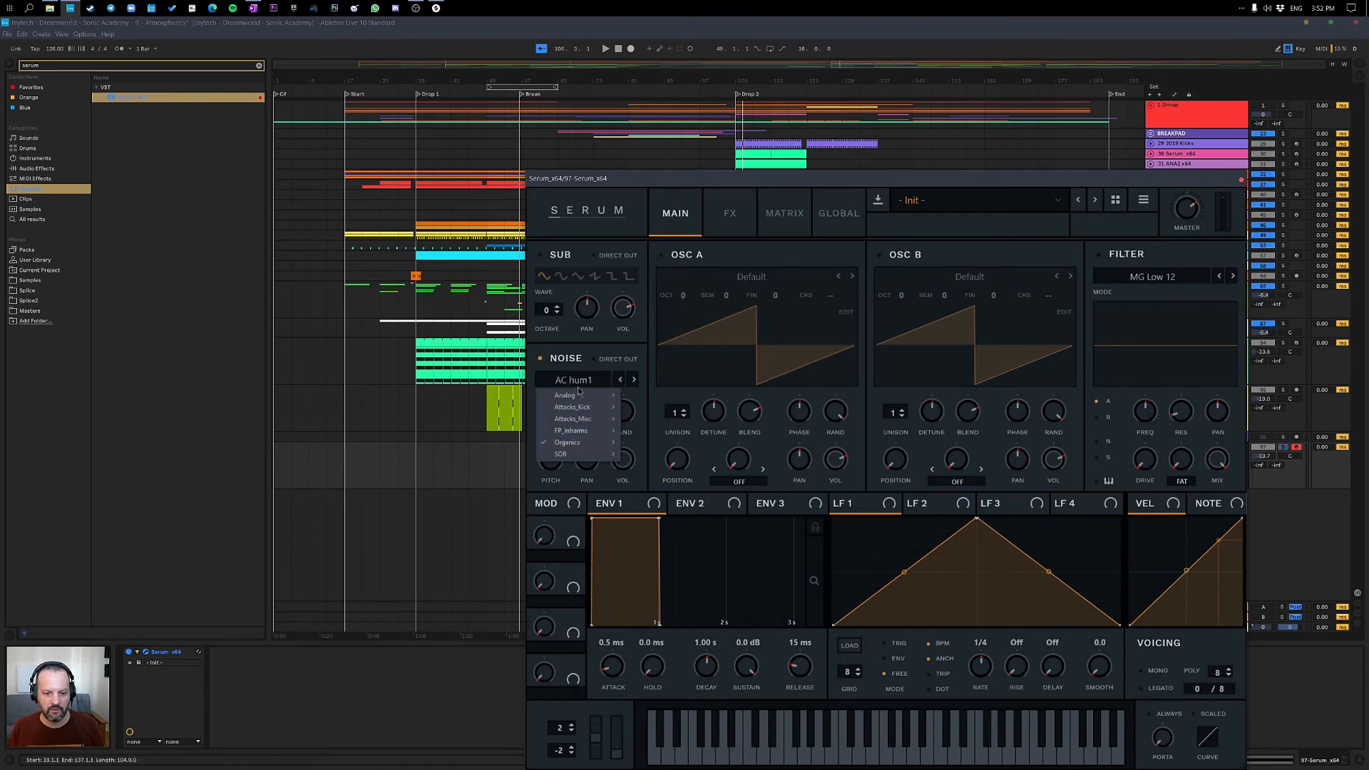
{"action": "mouse_move", "coordinate": [579, 395]}
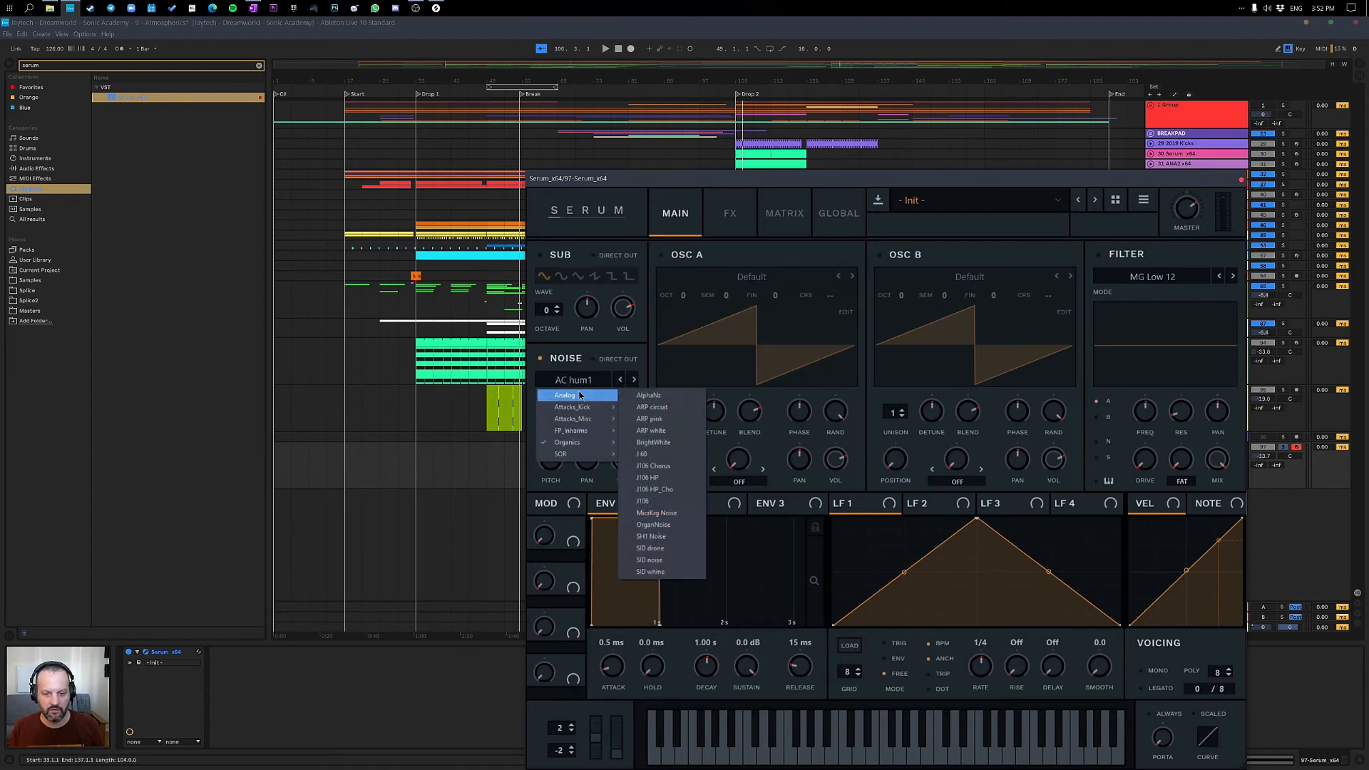
{"action": "left_click", "coordinate": [651, 477]}
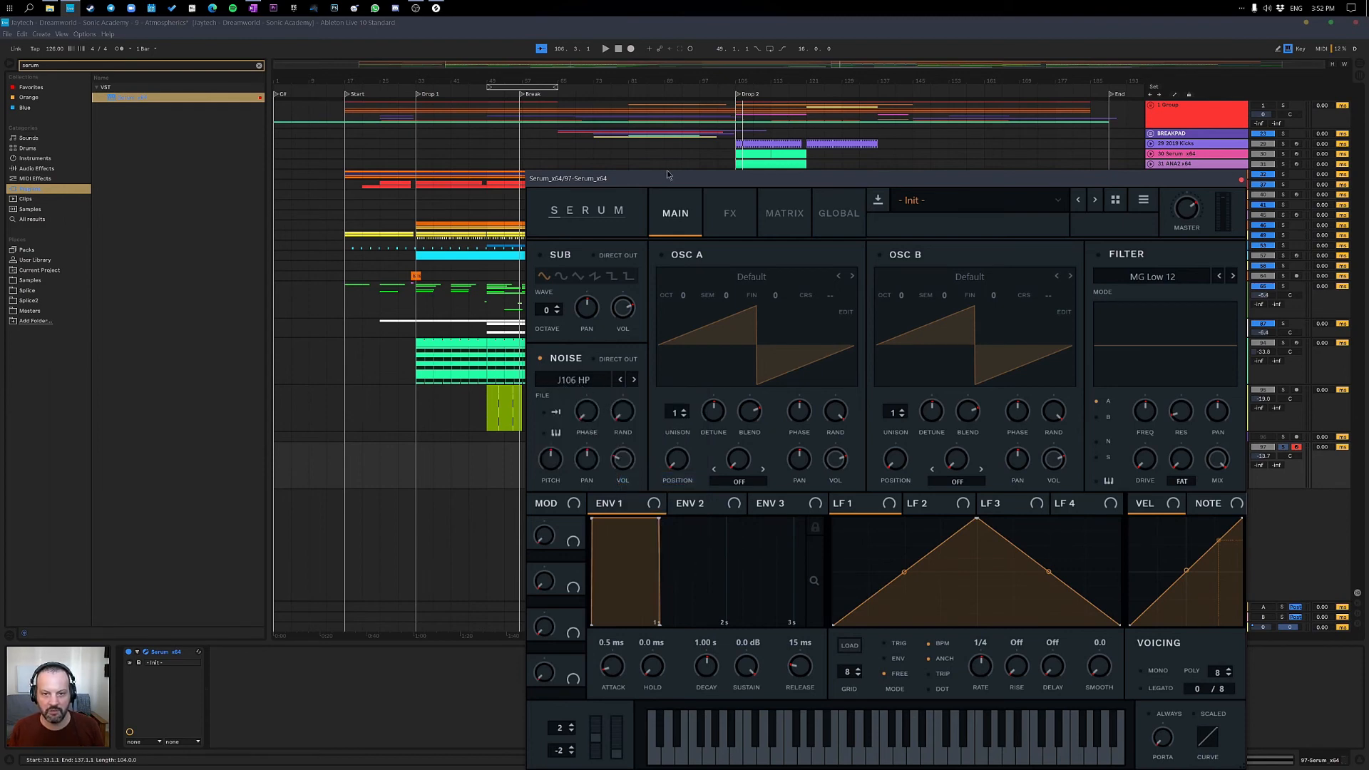
Move the Serum window clear of the mixer controls, play the noise and slightly raise the Serum track volume.
{"action": "left_click_drag", "start_coordinate": [666, 175], "coordinate": [252, 145]}
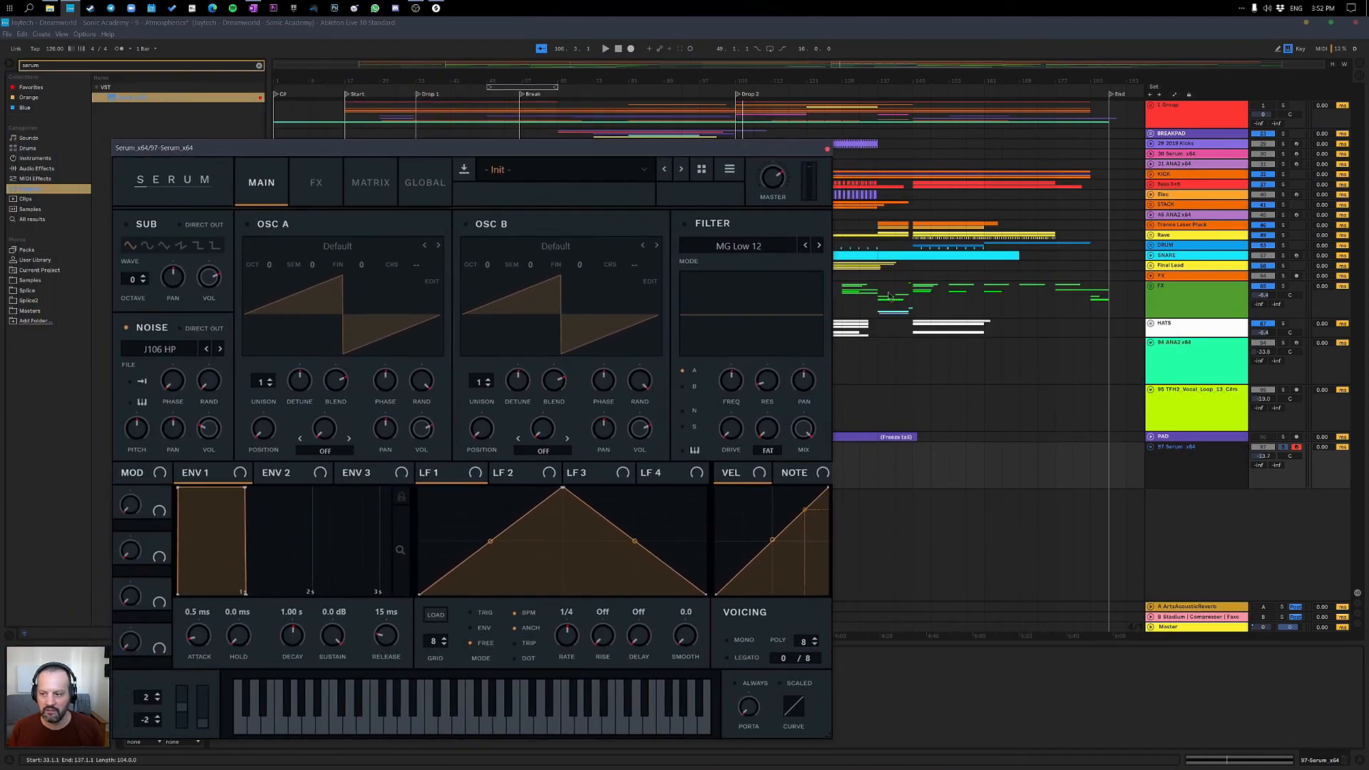
{"action": "key", "text": "space"}
{"action": "left_click_drag", "start_coordinate": [1266, 457], "coordinate": [1266, 446]}
{"action": "key", "text": "space"}
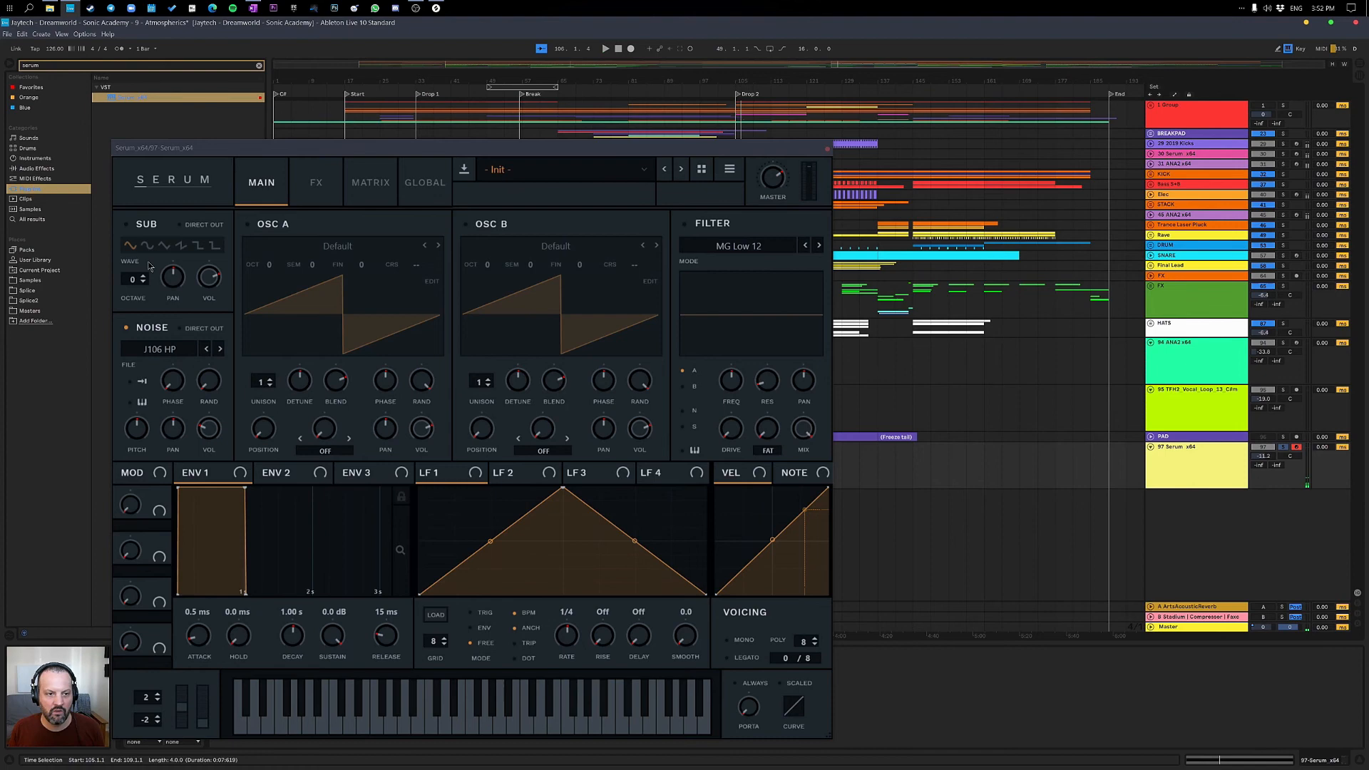
Enable Serum's Compressor effect in Multiband mode with the threshold at about -15 dB, and play the noise.
{"action": "left_click", "coordinate": [314, 187]}
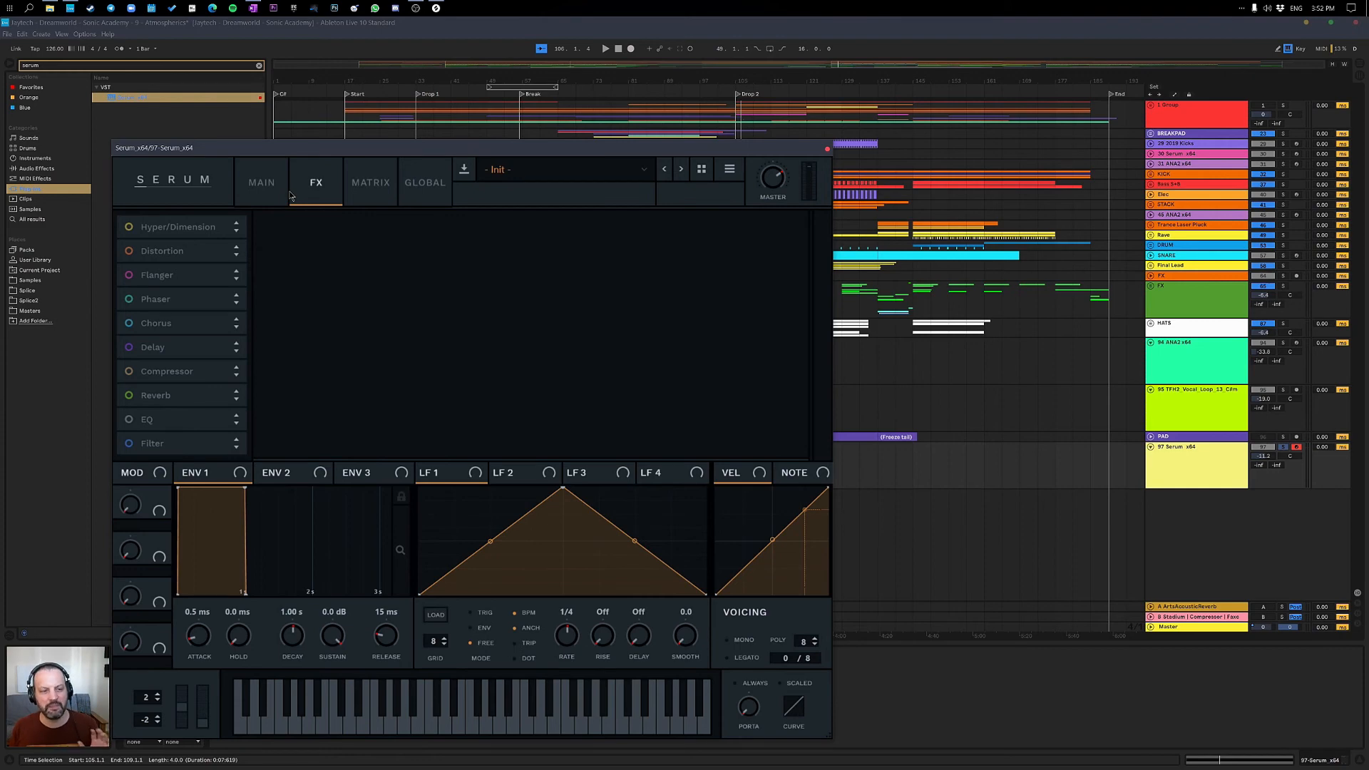
{"action": "left_click", "coordinate": [133, 373]}
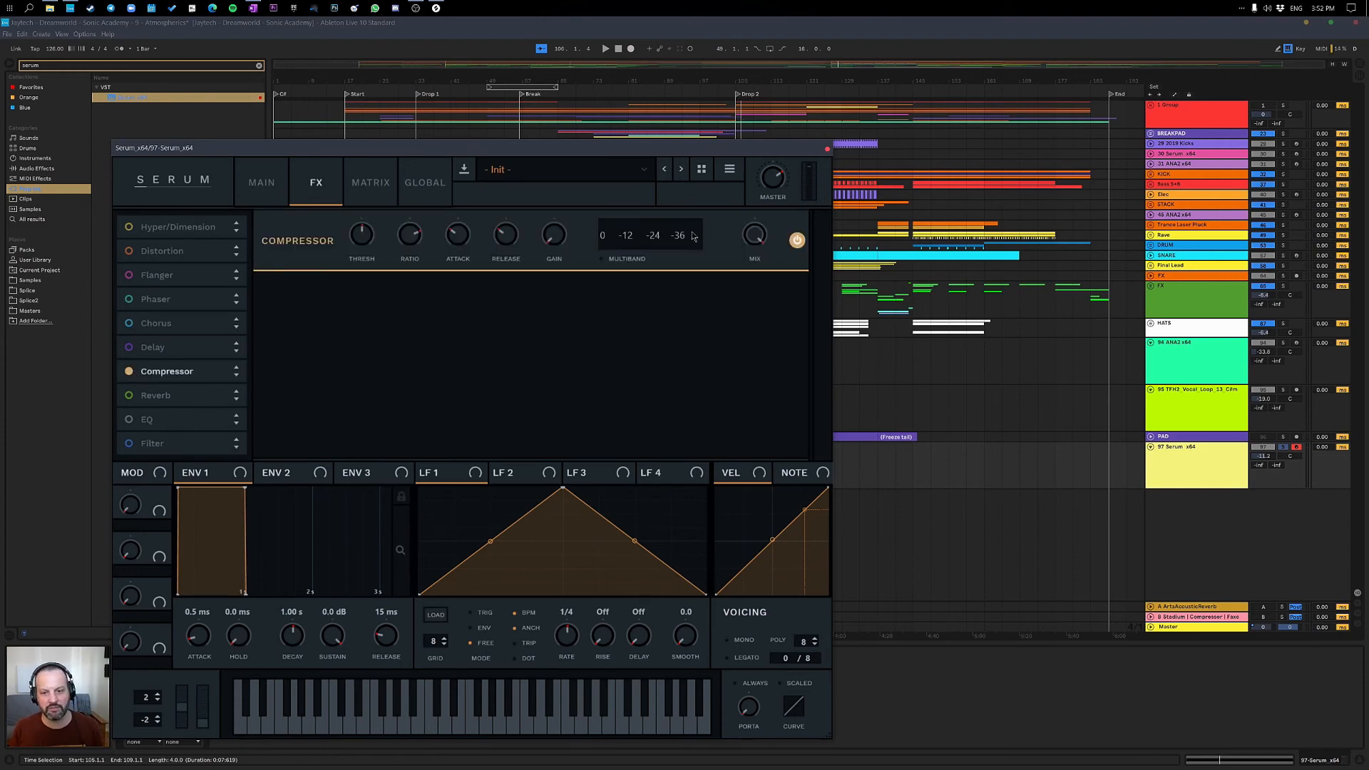
{"action": "left_click", "coordinate": [625, 263]}
{"action": "left_click_drag", "start_coordinate": [367, 238], "coordinate": [367, 244]}
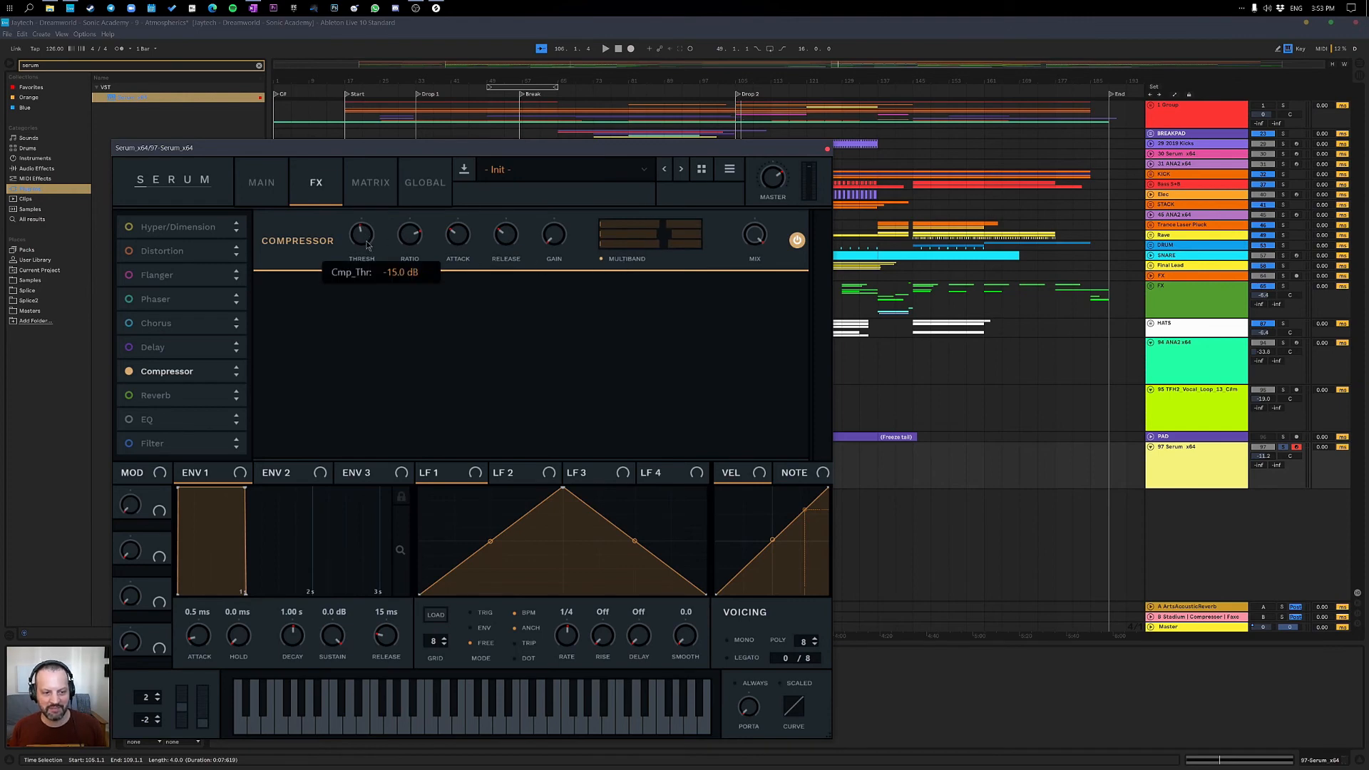
{"action": "key", "text": "space"}
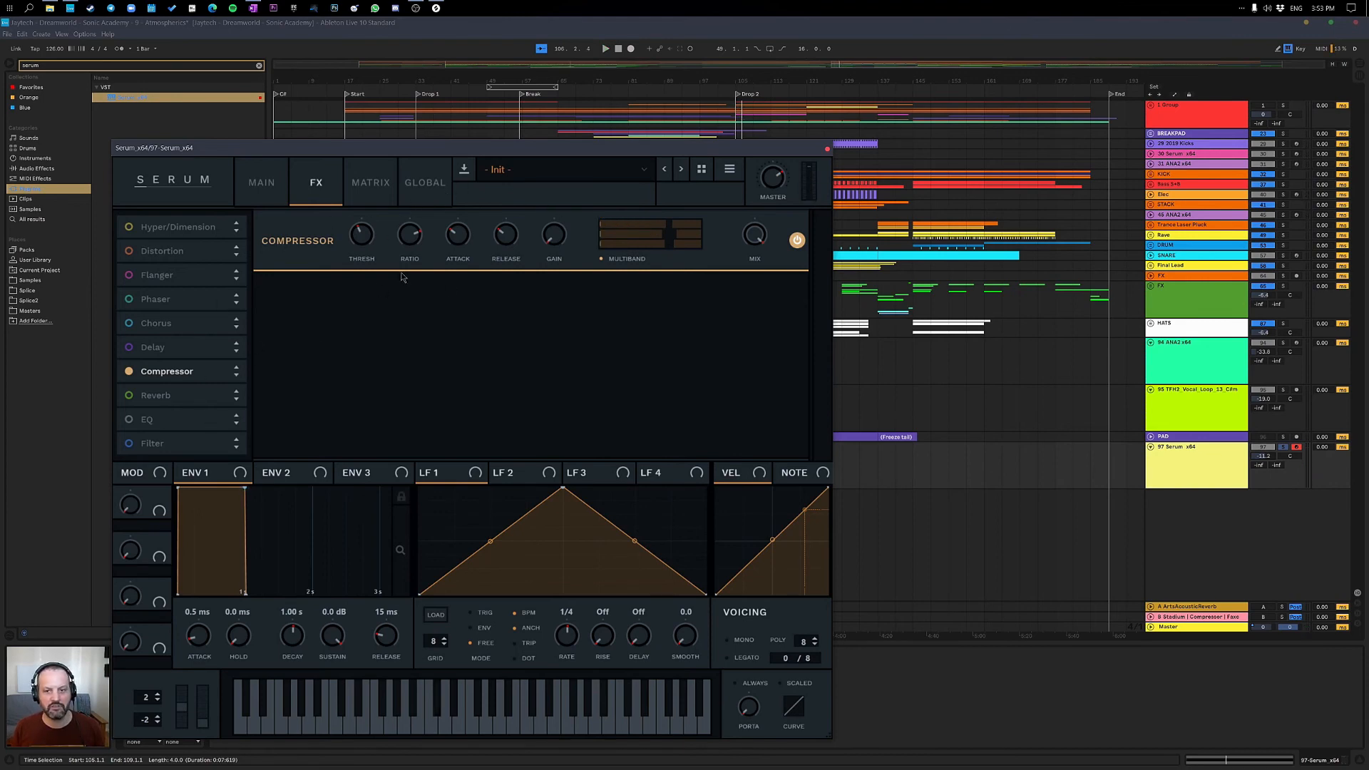
Close the Serum window, play the compressed noise and reselect the Serum clip at Drop 2.
{"action": "left_click", "coordinate": [826, 152]}
{"action": "key", "text": "space"}
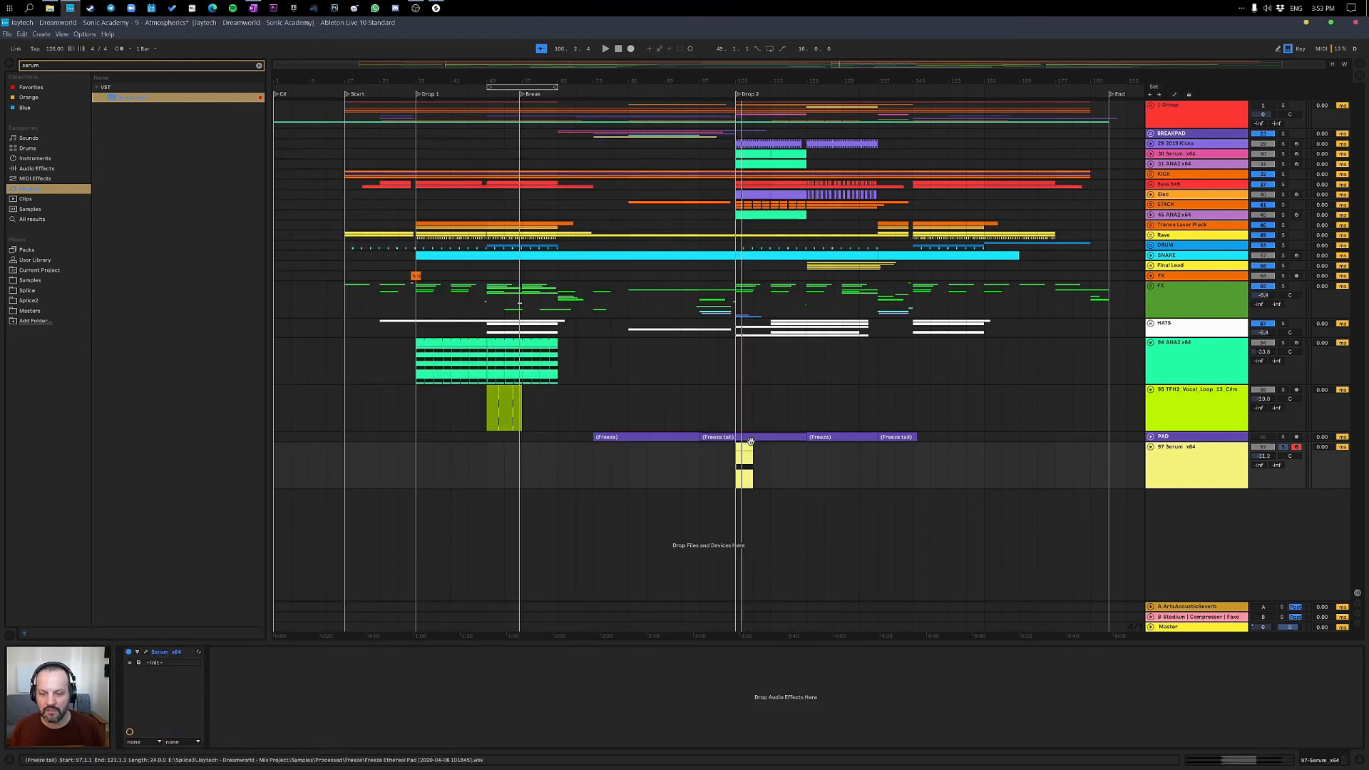
{"action": "left_click", "coordinate": [1232, 469]}
{"action": "left_click", "coordinate": [1187, 471]}
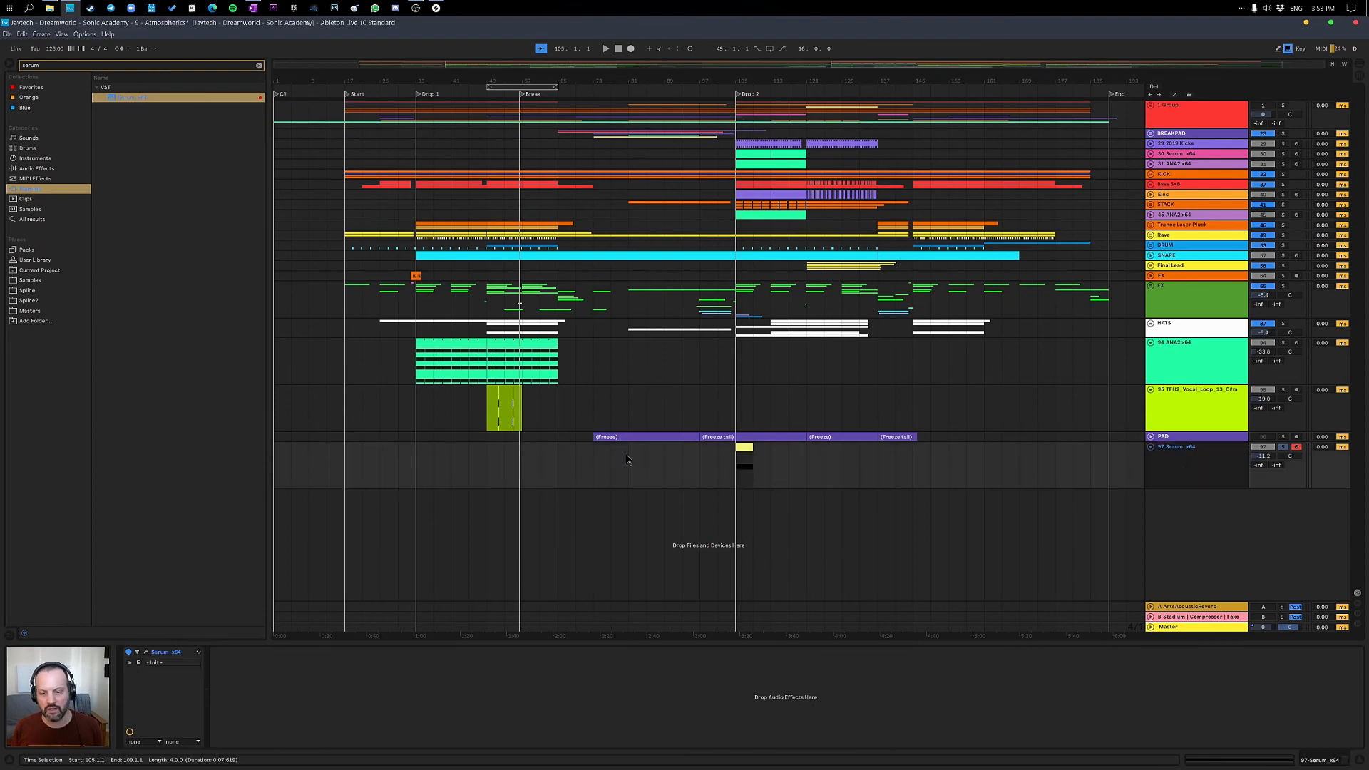
{"action": "left_click", "coordinate": [744, 447]}
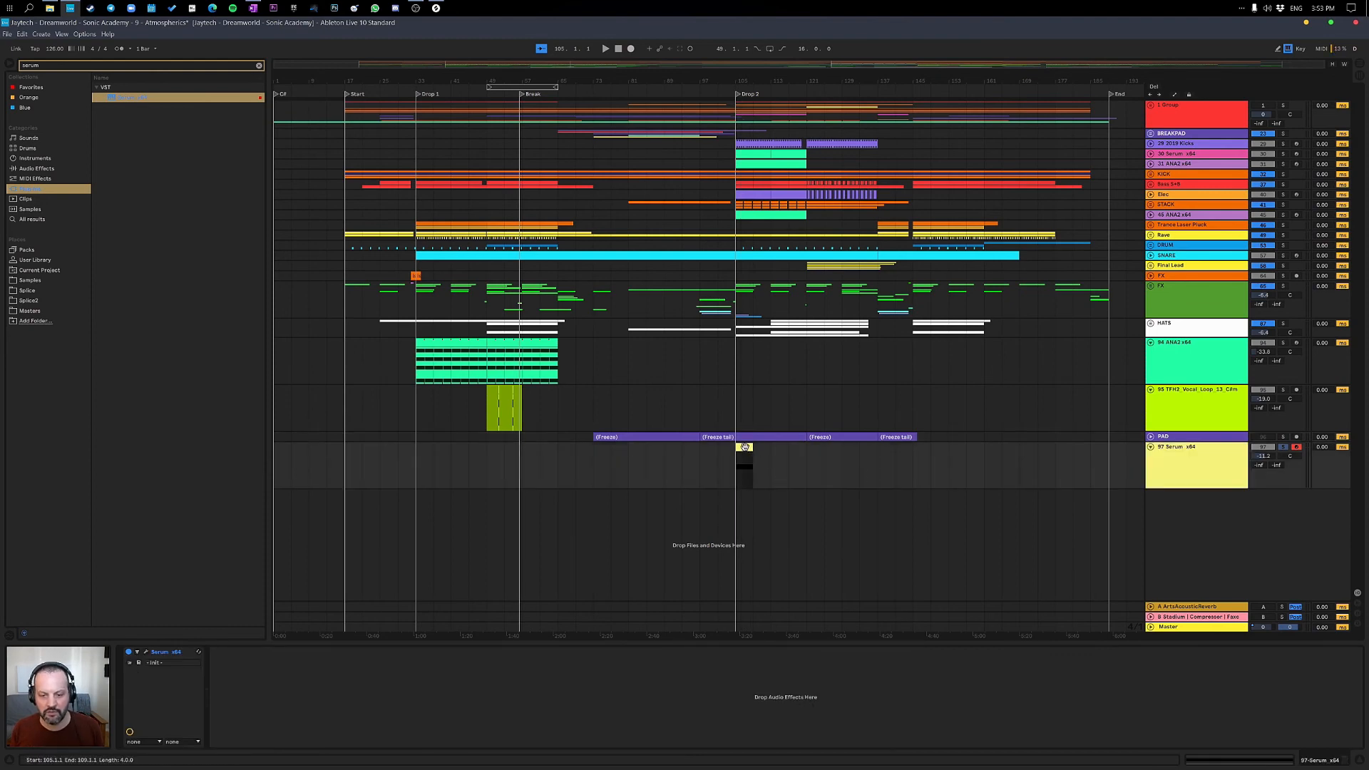
Reopen Serum, load the sidechain shape SC1 into LFO 1 and assign LFO 1 to the noise oscillator's volume.
{"action": "left_click", "coordinate": [146, 655]}
{"action": "left_click", "coordinate": [316, 182]}
{"action": "left_click", "coordinate": [283, 184]}
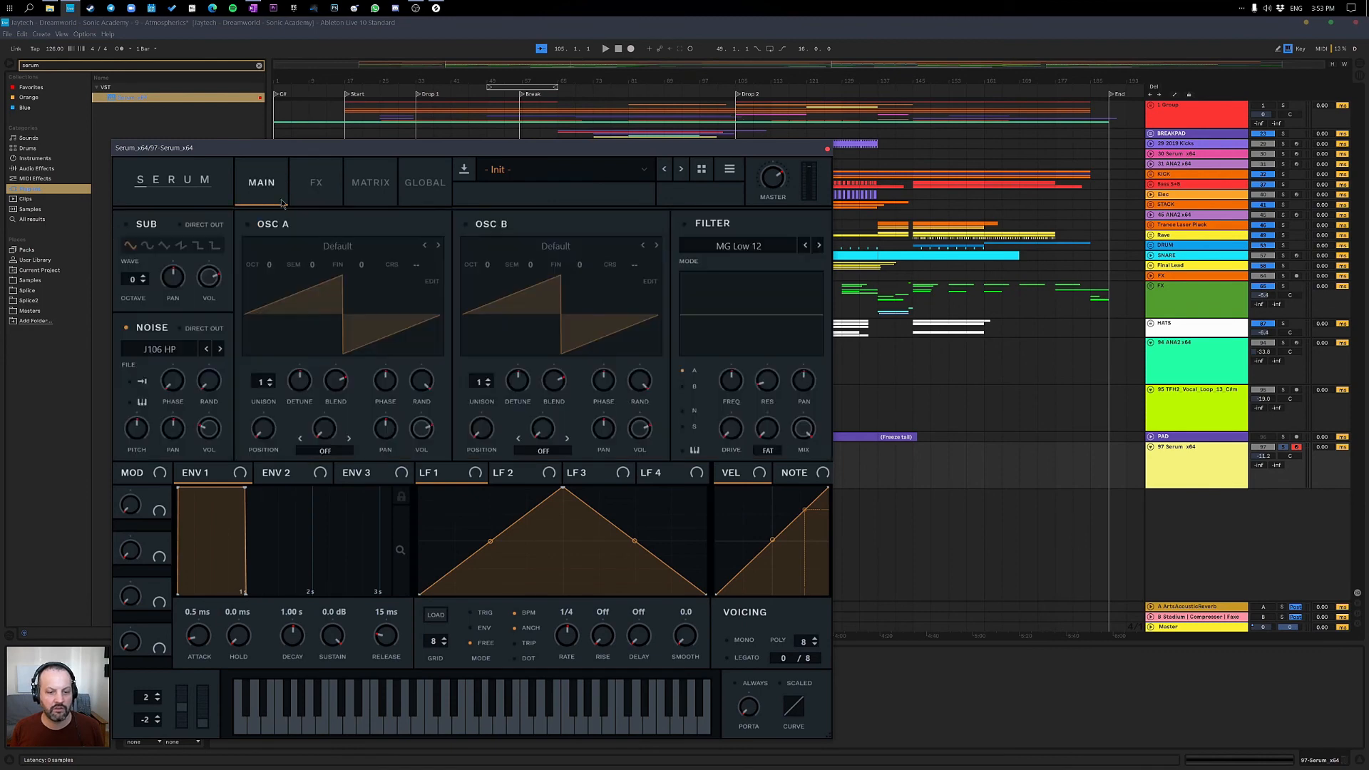
{"action": "left_click", "coordinate": [436, 615]}
{"action": "mouse_move", "coordinate": [468, 643]}
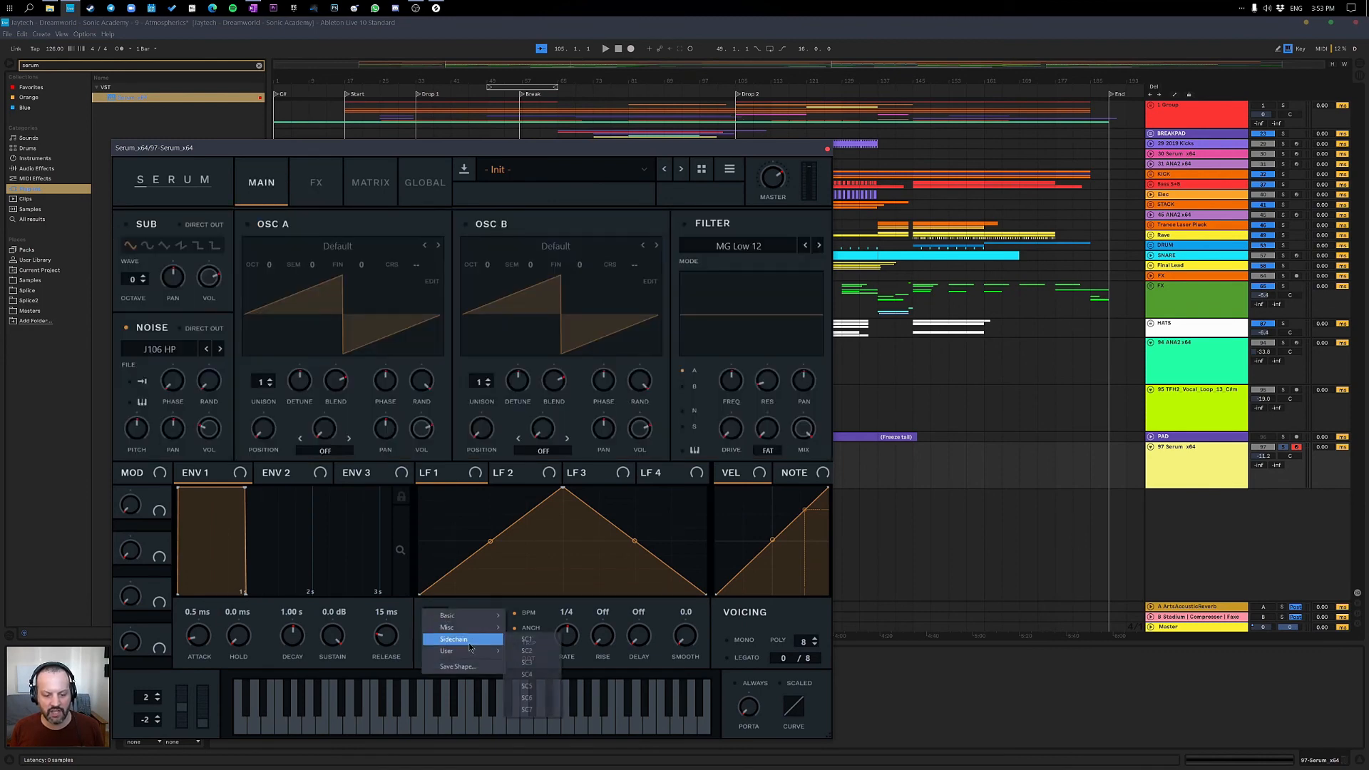
{"action": "left_click", "coordinate": [539, 640]}
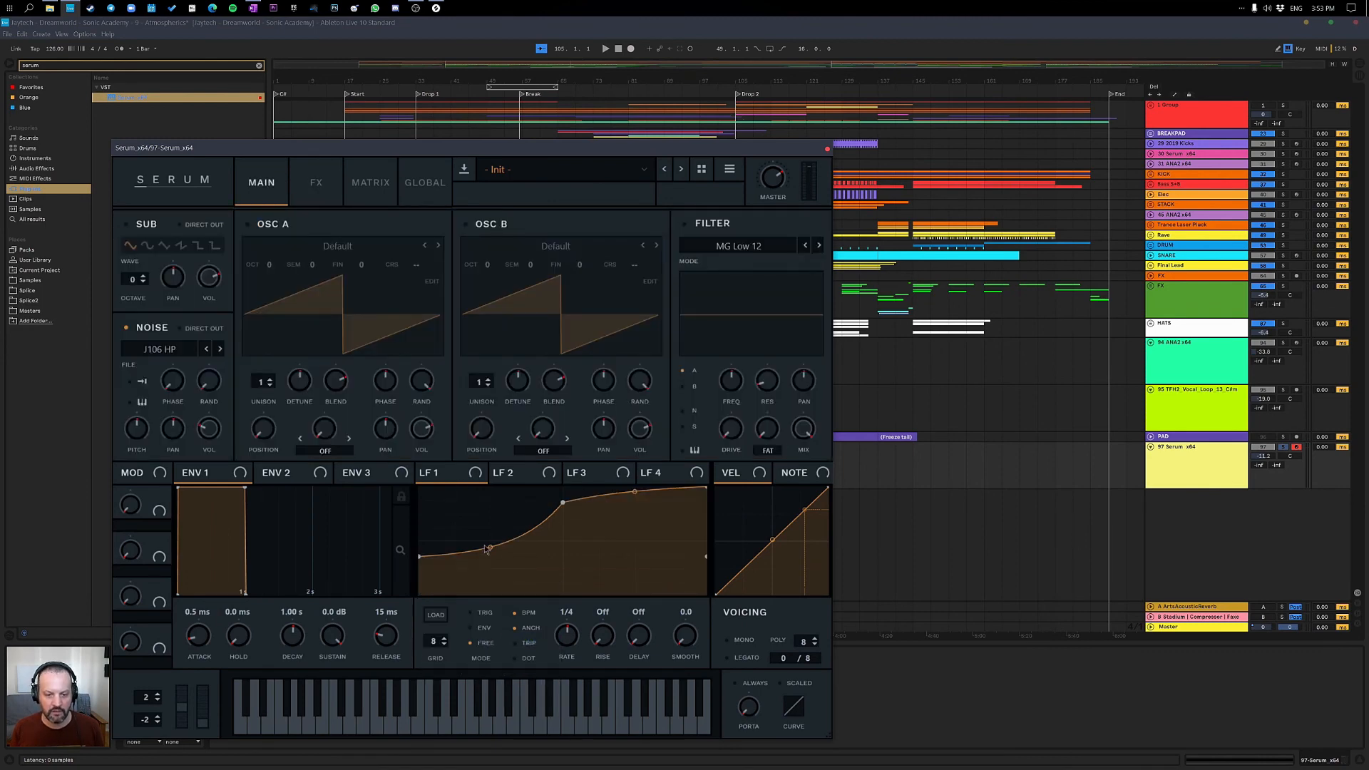
{"action": "mouse_move", "coordinate": [468, 478]}
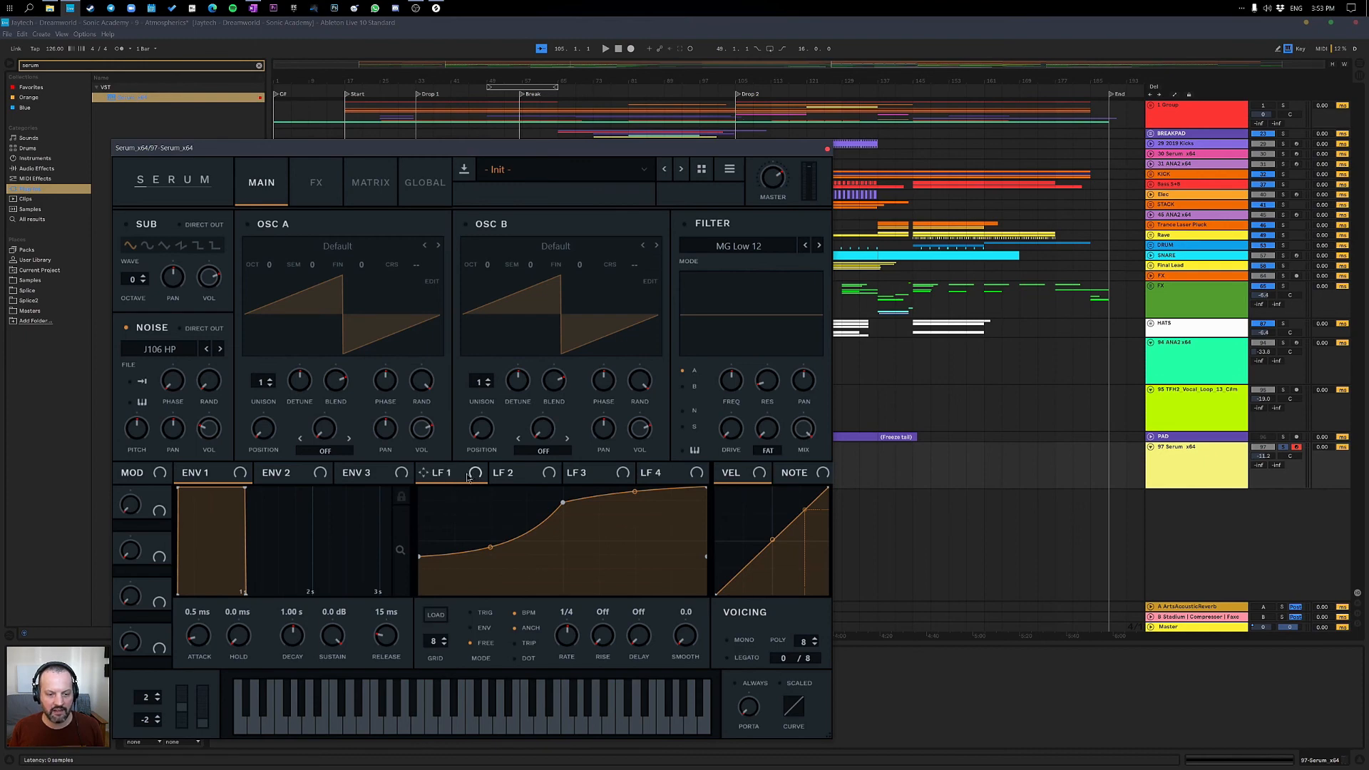
{"action": "left_click_drag", "start_coordinate": [251, 406], "coordinate": [208, 432]}
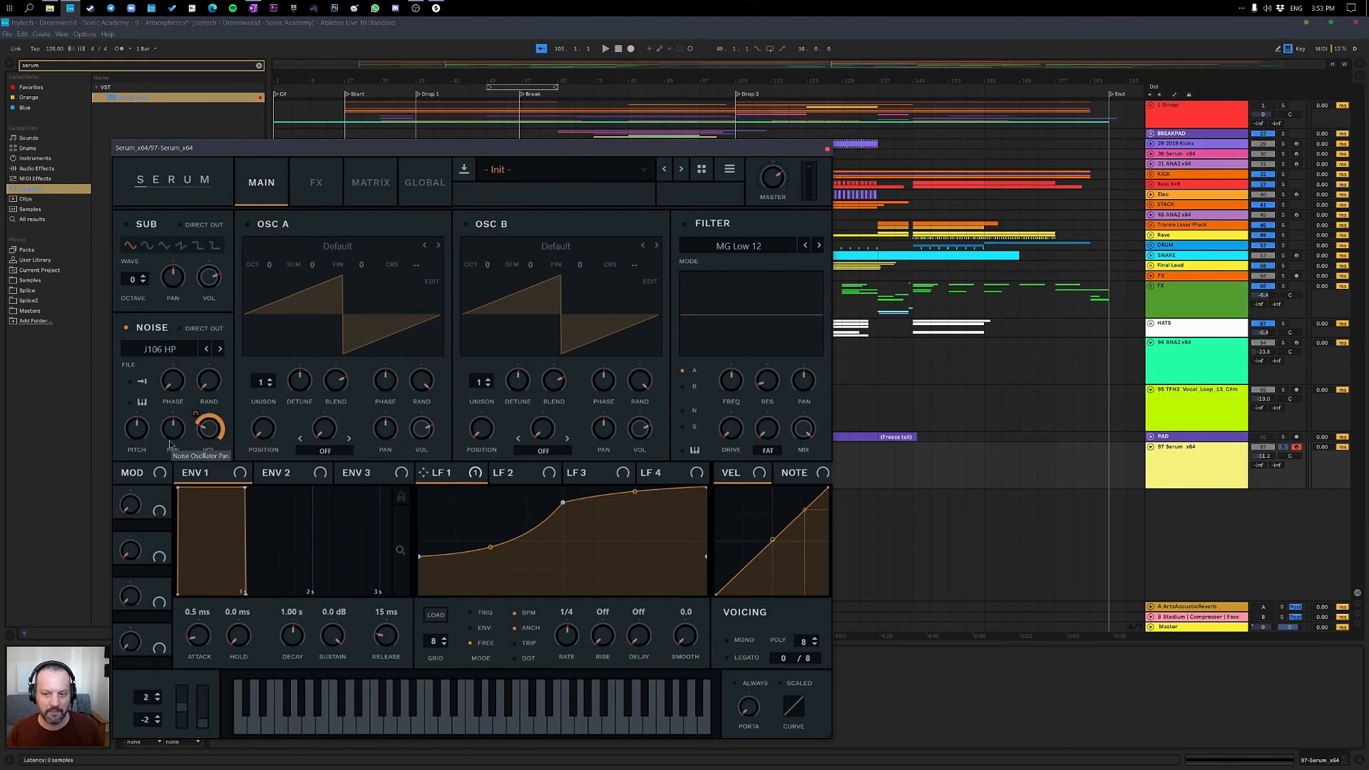
Play the noise, raise the noise oscillator's pitch to about 57% and close the Serum window.
{"action": "key", "text": "space"}
{"action": "key", "text": "space"}
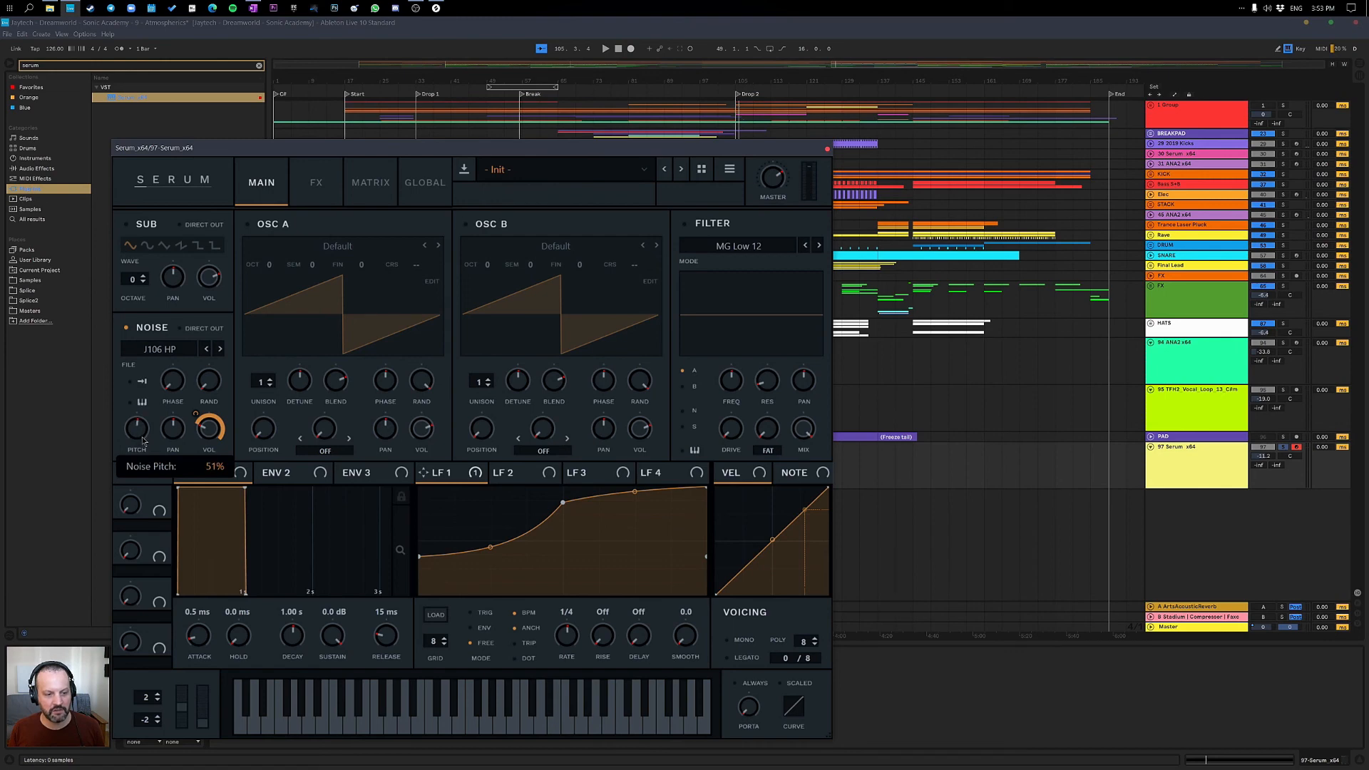
{"action": "left_click_drag", "start_coordinate": [143, 440], "coordinate": [140, 406]}
{"action": "key", "text": "space"}
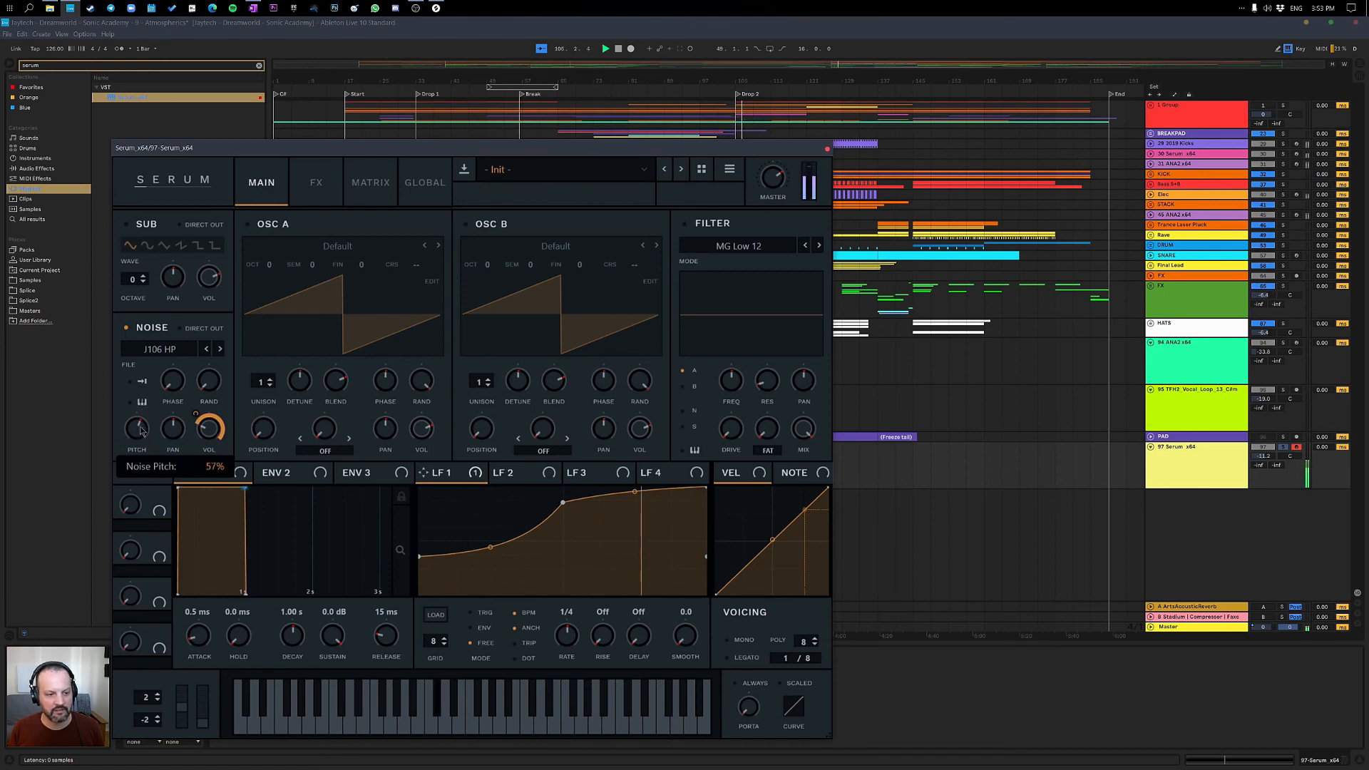
{"action": "left_click", "coordinate": [827, 149]}
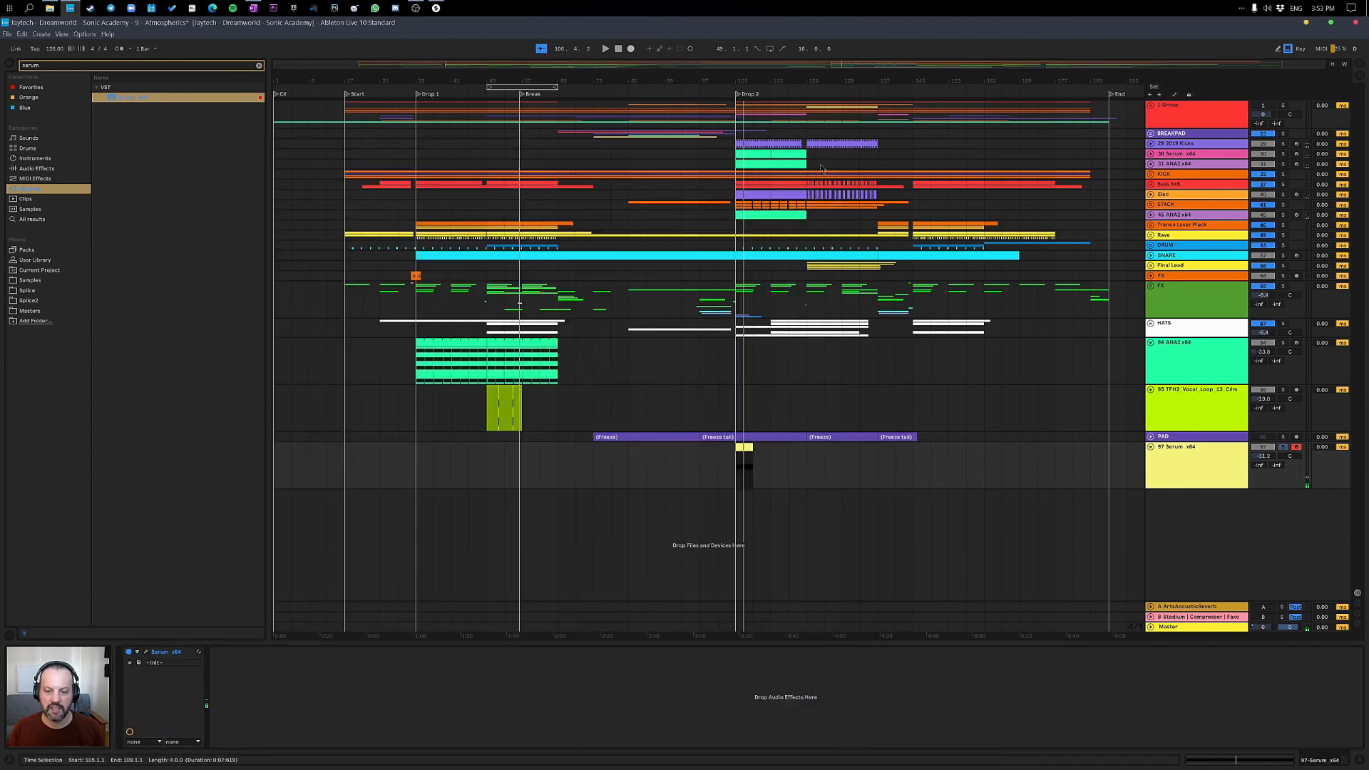
Unsolo the Serum track, play Drop 2 with the full mix and lower the track volume to about -16 dB.
{"action": "left_click", "coordinate": [1282, 447]}
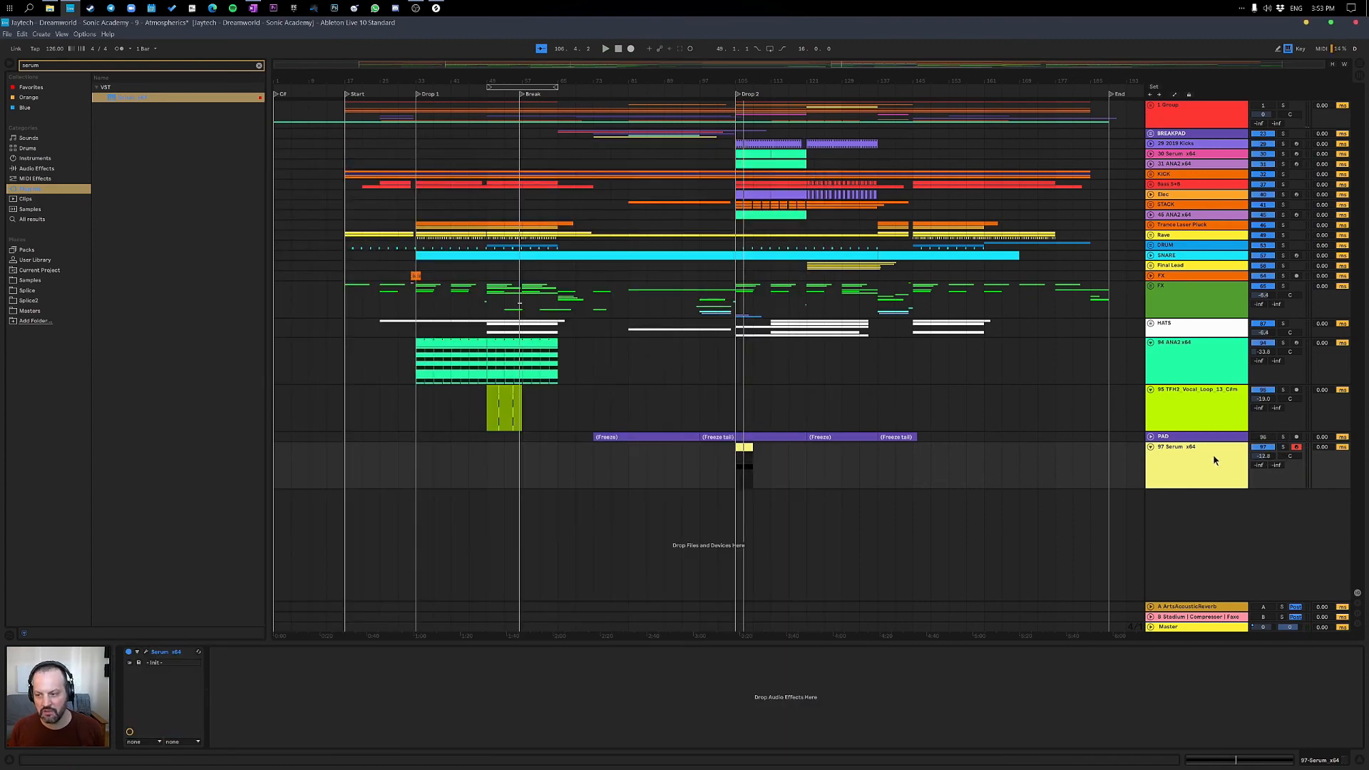
{"action": "key", "text": "space"}
{"action": "mouse_move", "coordinate": [1267, 457]}
{"action": "left_mouse_down"}
{"action": "mouse_move", "coordinate": [1268, 429]}
{"action": "mouse_move", "coordinate": [1262, 477]}
{"action": "left_mouse_up"}
Duplicate the Serum noise clip directly after the original at Drop 2 and slightly lower the track volume.
{"action": "left_click", "coordinate": [743, 447]}
{"action": "key", "text": "ctrl+d"}
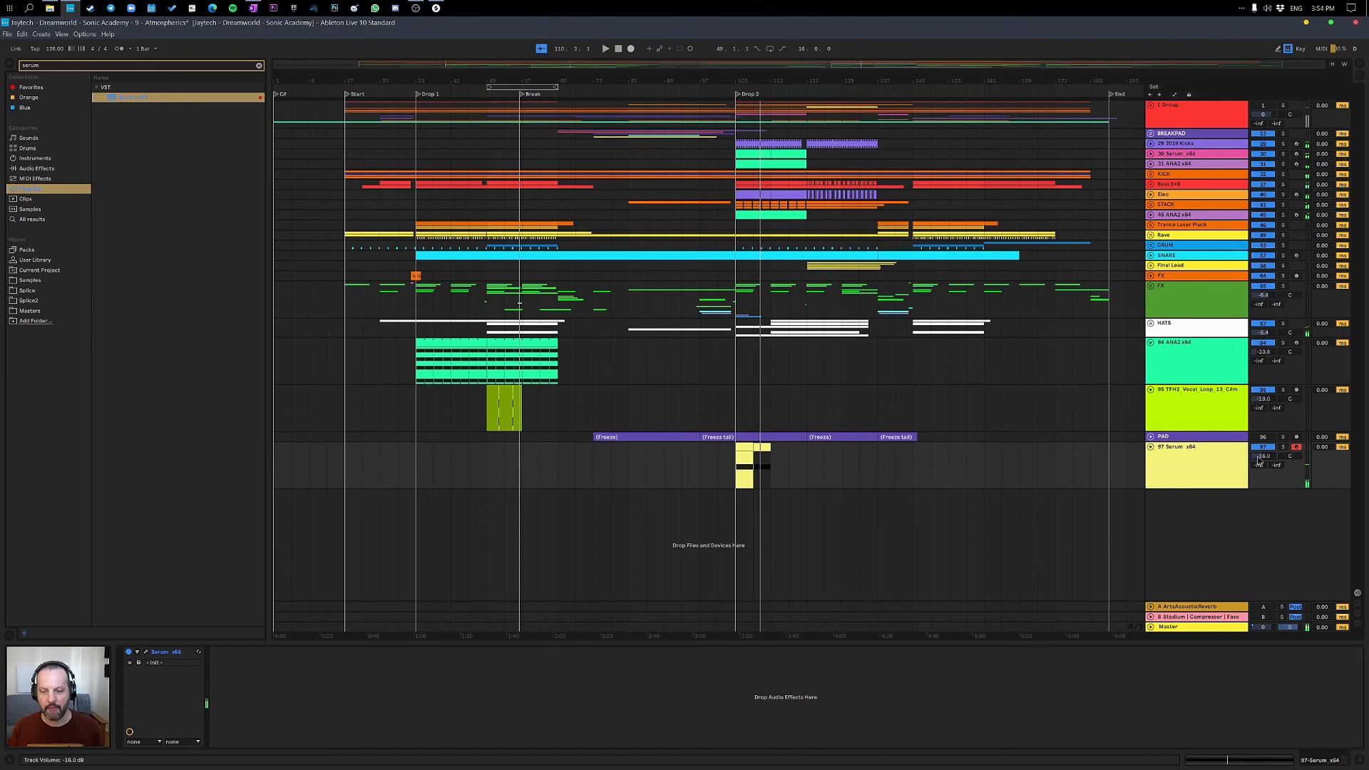
{"action": "left_click", "coordinate": [744, 447]}
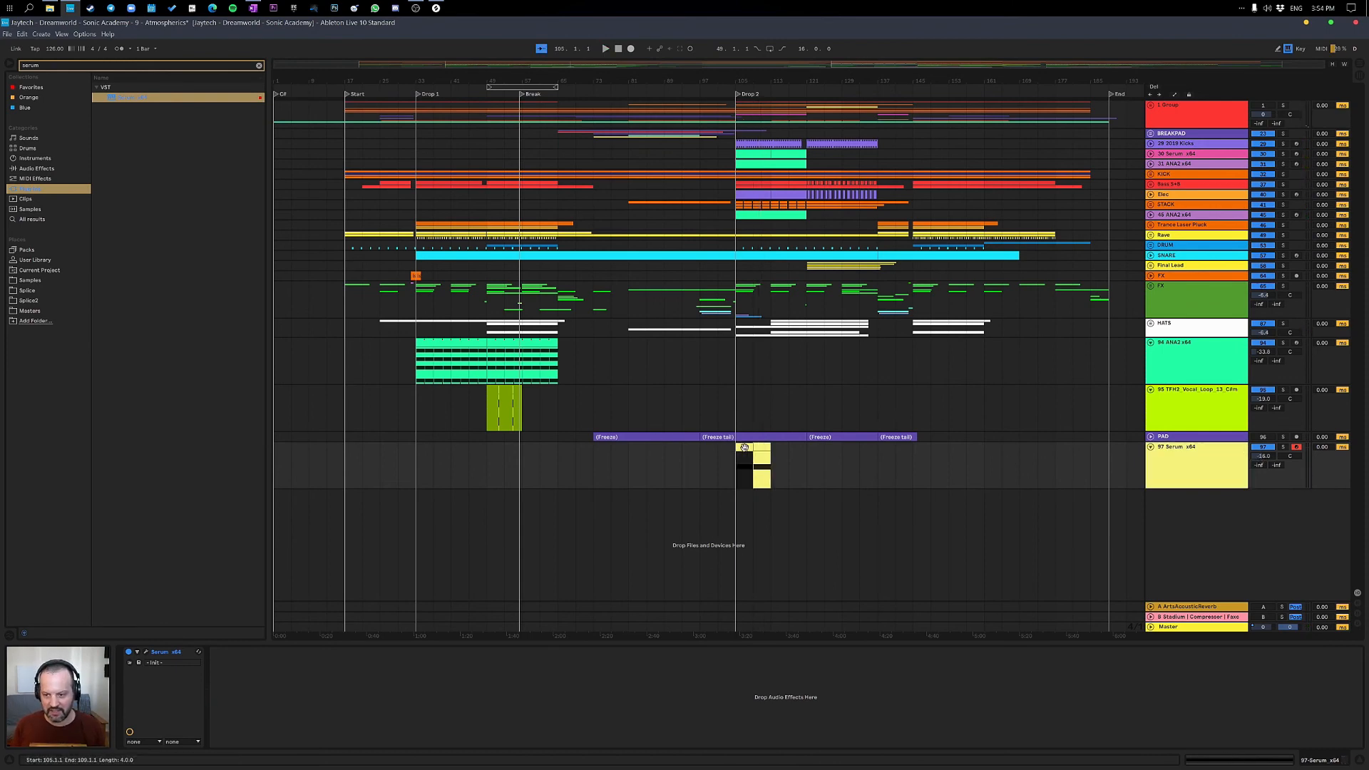
{"action": "left_click_drag", "start_coordinate": [1268, 458], "coordinate": [1268, 460]}
Add an Auto Filter to the Serum track as a high-pass at about 177 Hz, and play Drop 2.
{"action": "left_click", "coordinate": [1218, 469]}
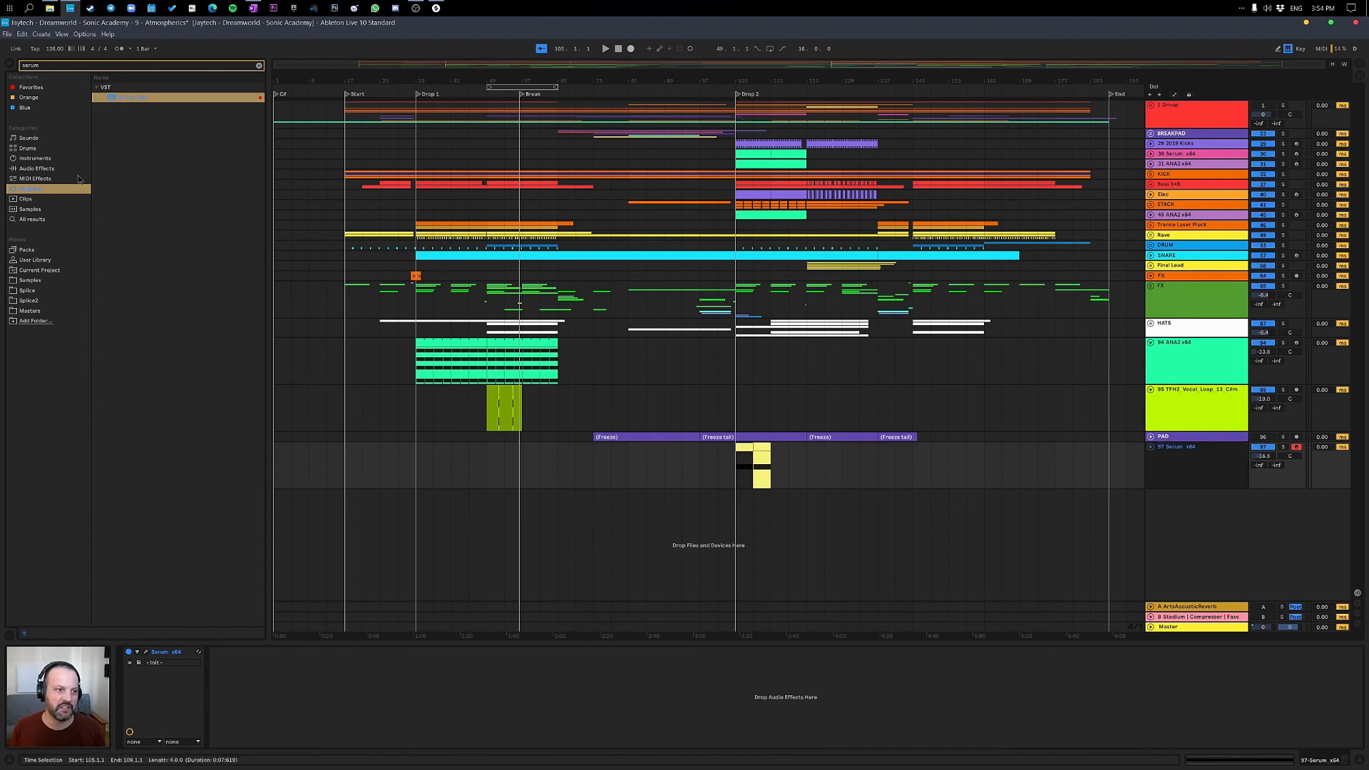
{"action": "left_click", "coordinate": [42, 168]}
{"action": "left_click", "coordinate": [259, 66]}
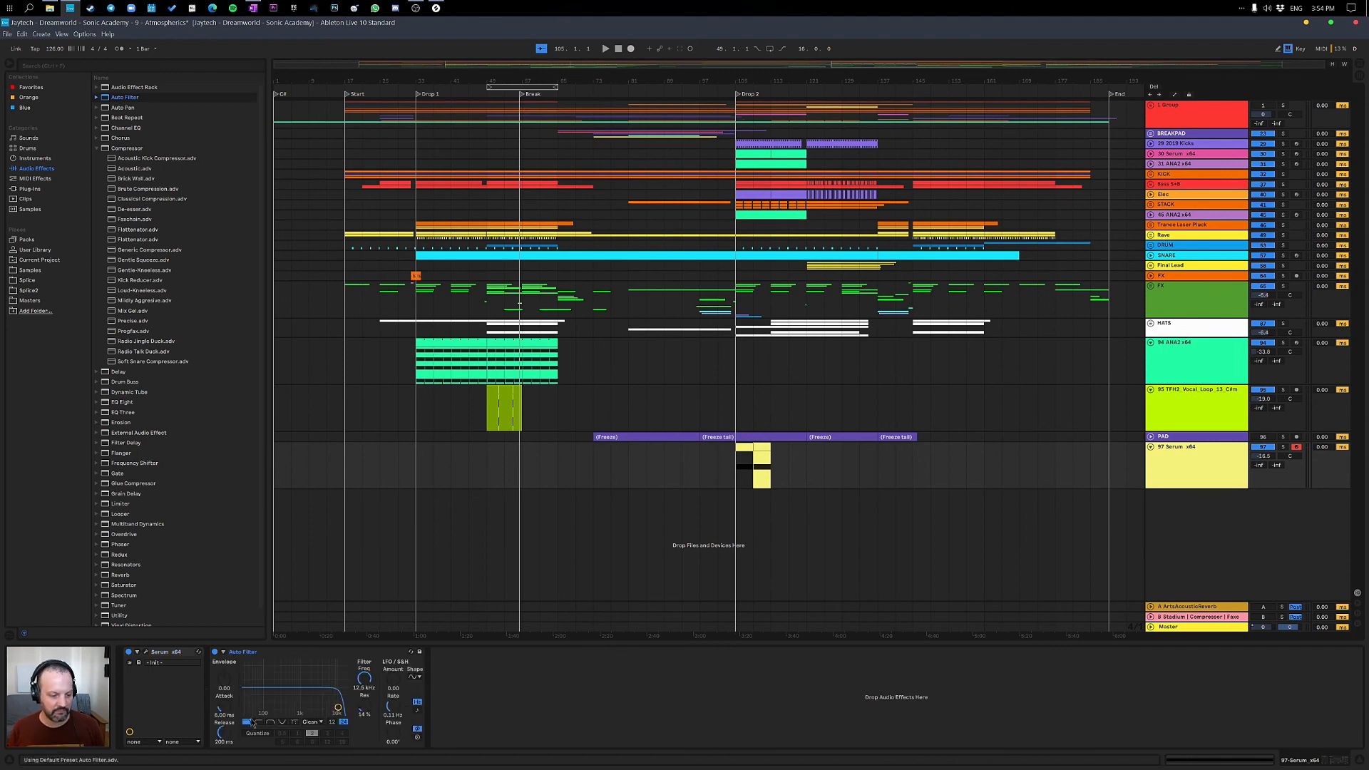
{"action": "left_click", "coordinate": [259, 721]}
{"action": "left_click_drag", "start_coordinate": [266, 706], "coordinate": [274, 707]}
{"action": "key", "text": "space"}
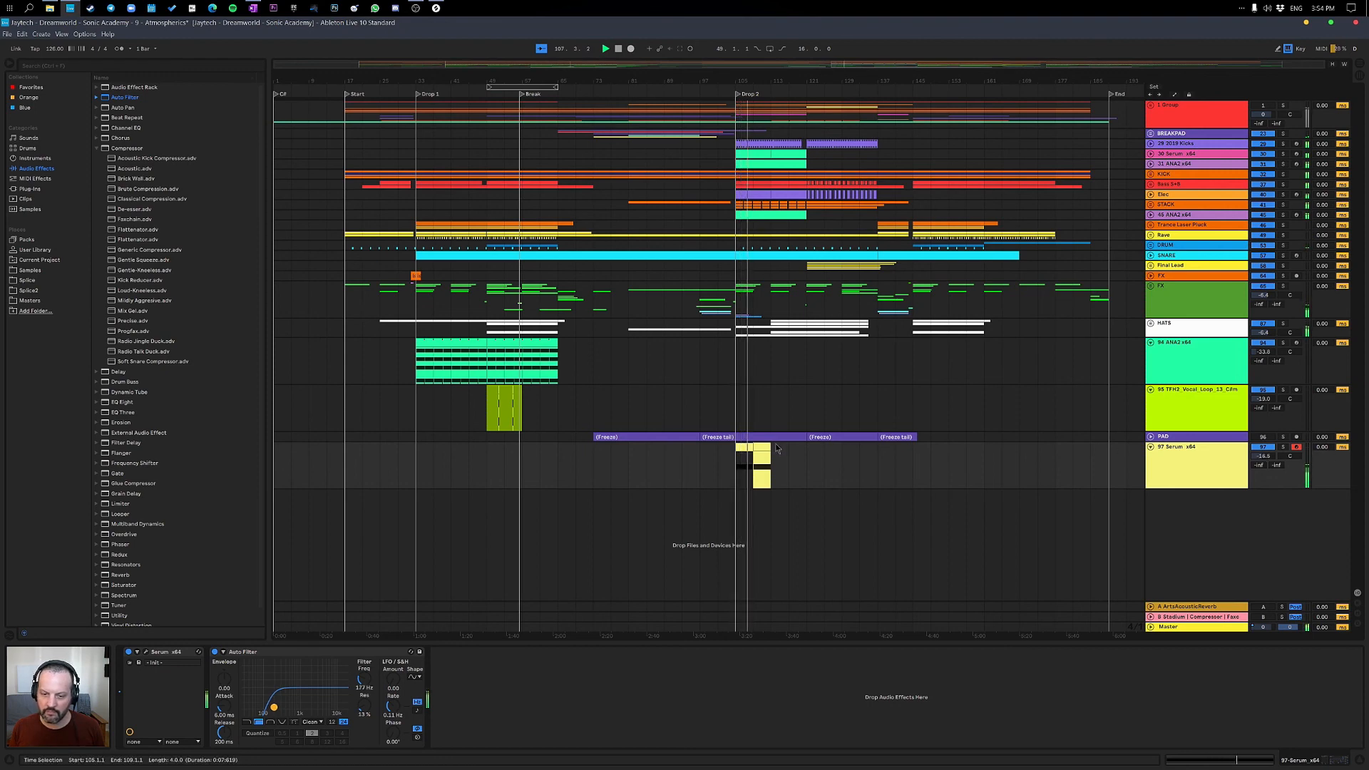
In the first Serum clip, shorten the long note to end around 2.4.1 and duplicate it to start at bar 3.
{"action": "double_click", "coordinate": [745, 456]}
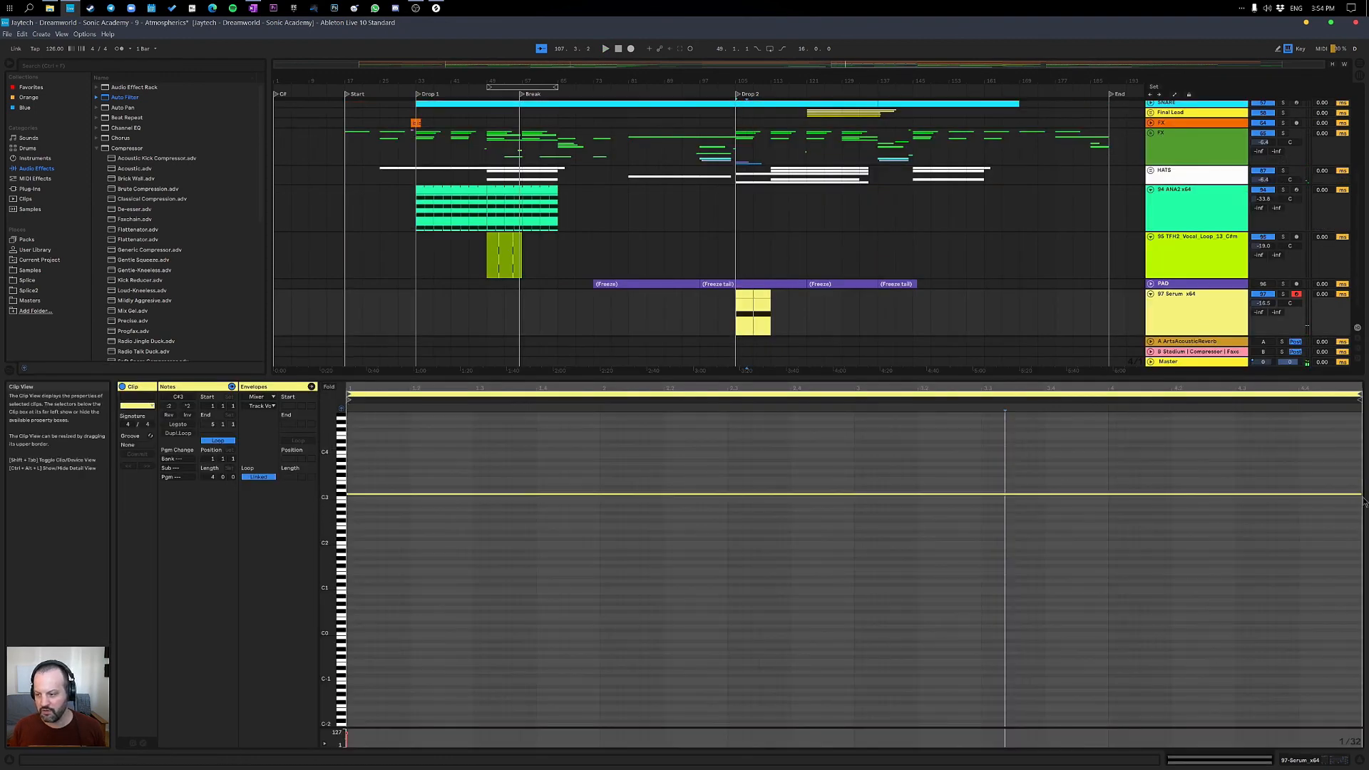
{"action": "left_click_drag", "start_coordinate": [1361, 494], "coordinate": [791, 509]}
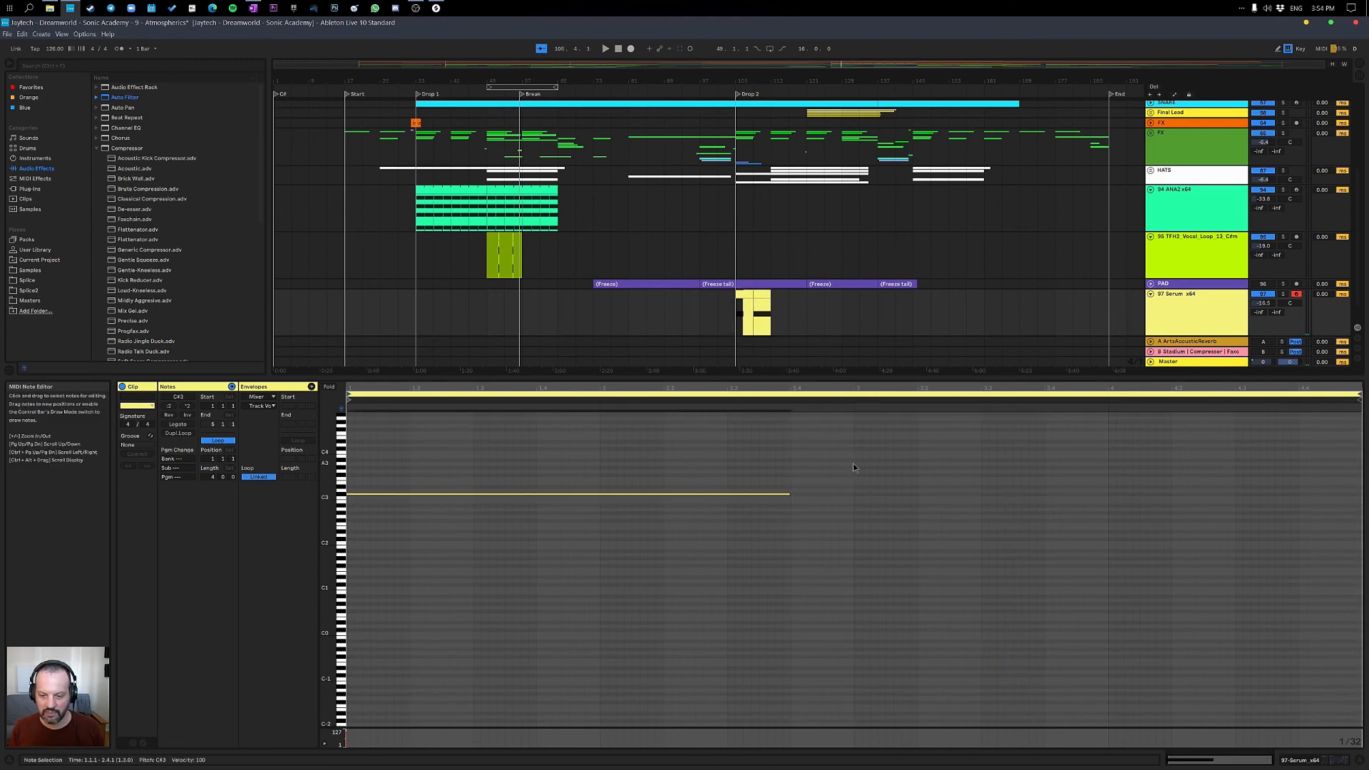
{"action": "key", "text": "ctrl+d"}
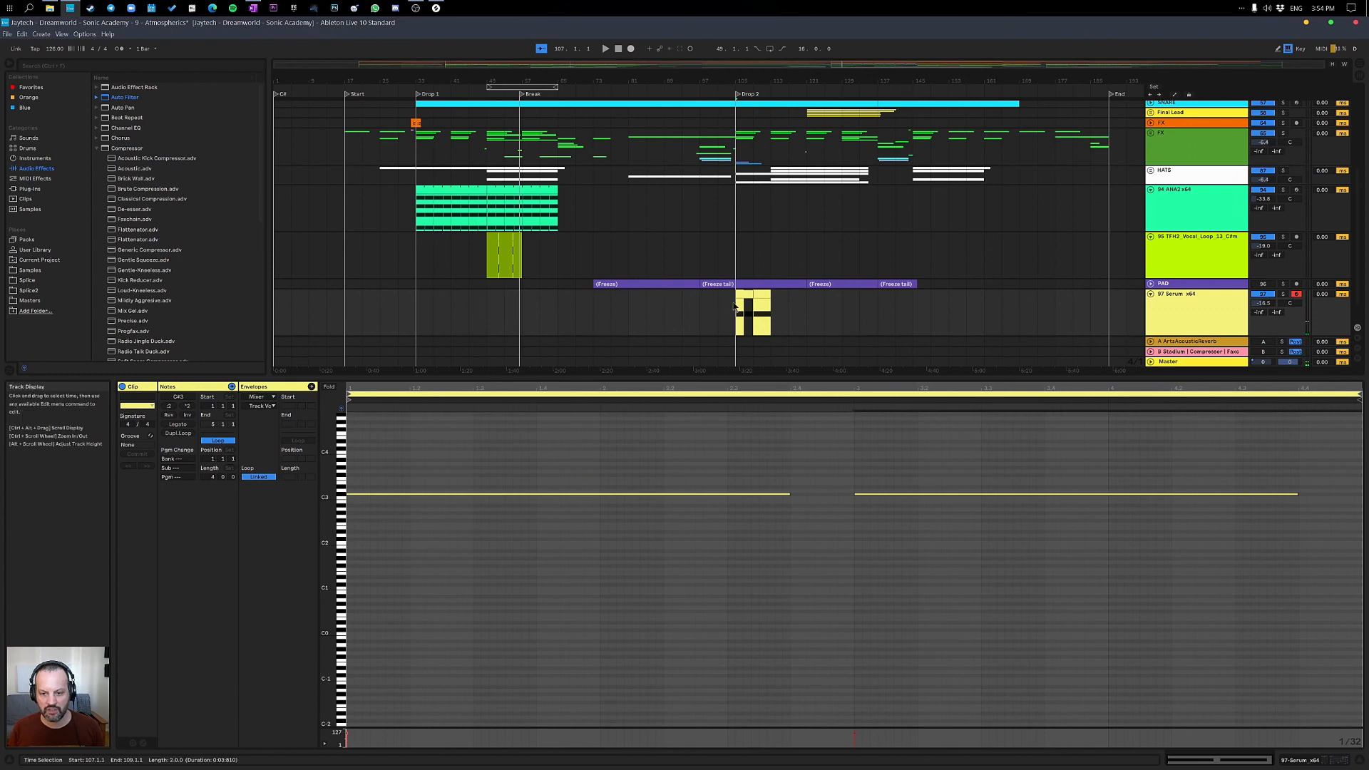
Play Drop 2, toggle the Serum track's activator to compare the mix and fine-tune the track volume.
{"action": "key", "text": "space"}
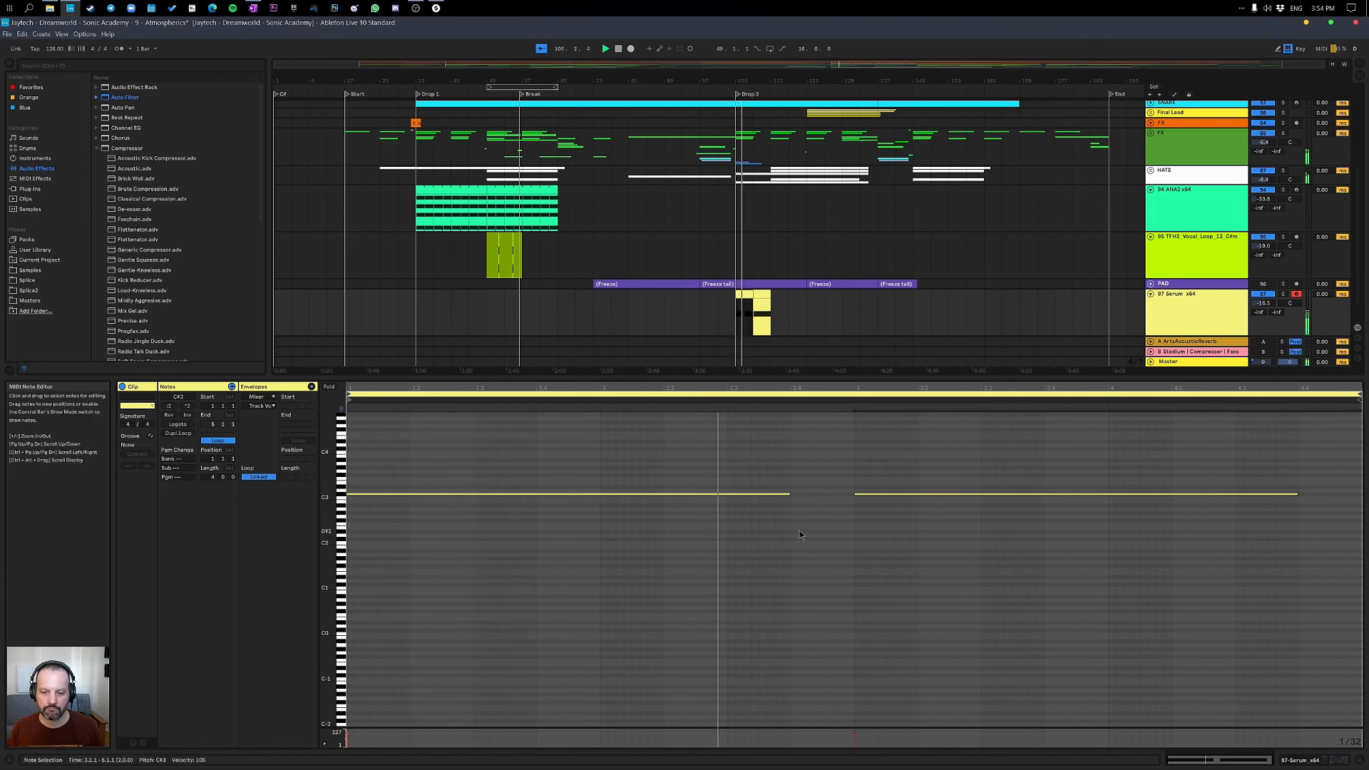
{"action": "left_click", "coordinate": [1263, 294]}
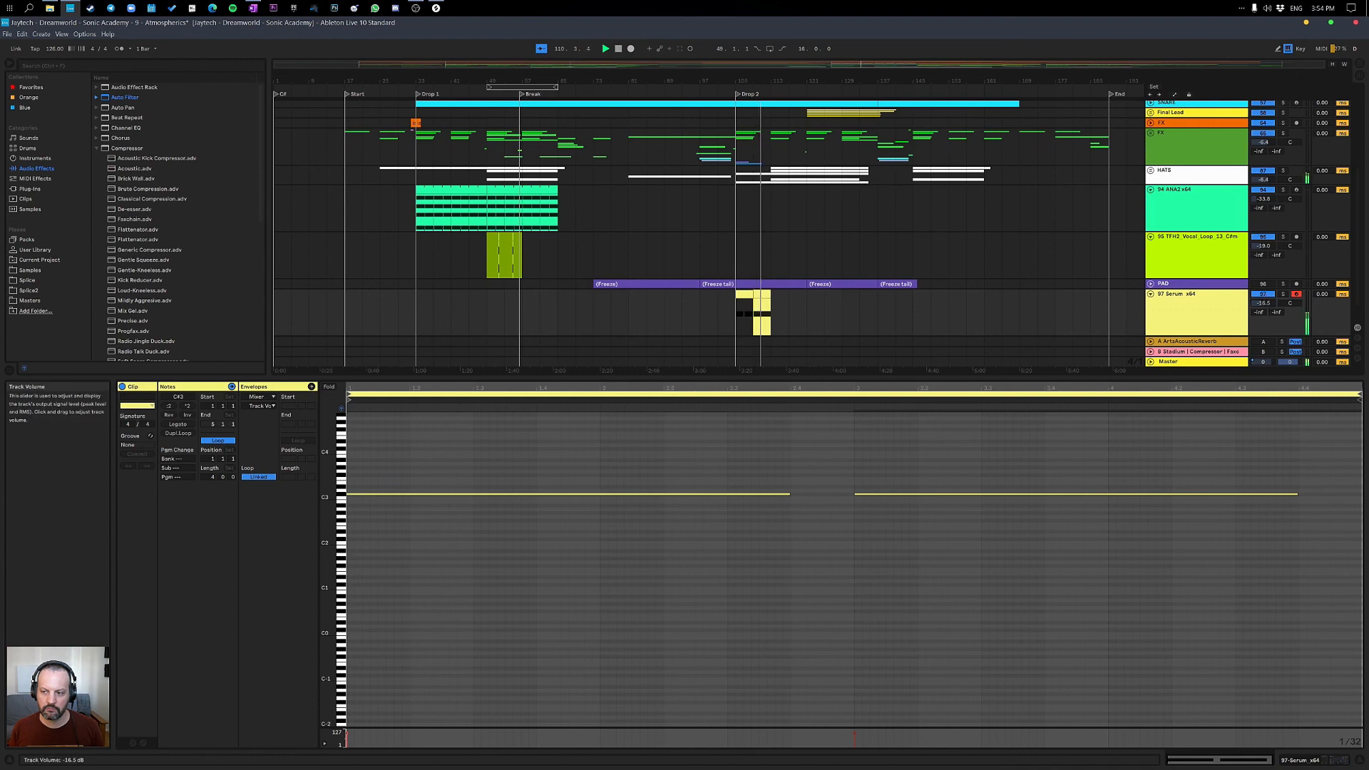
{"action": "left_click_drag", "start_coordinate": [1262, 303], "coordinate": [1263, 305]}
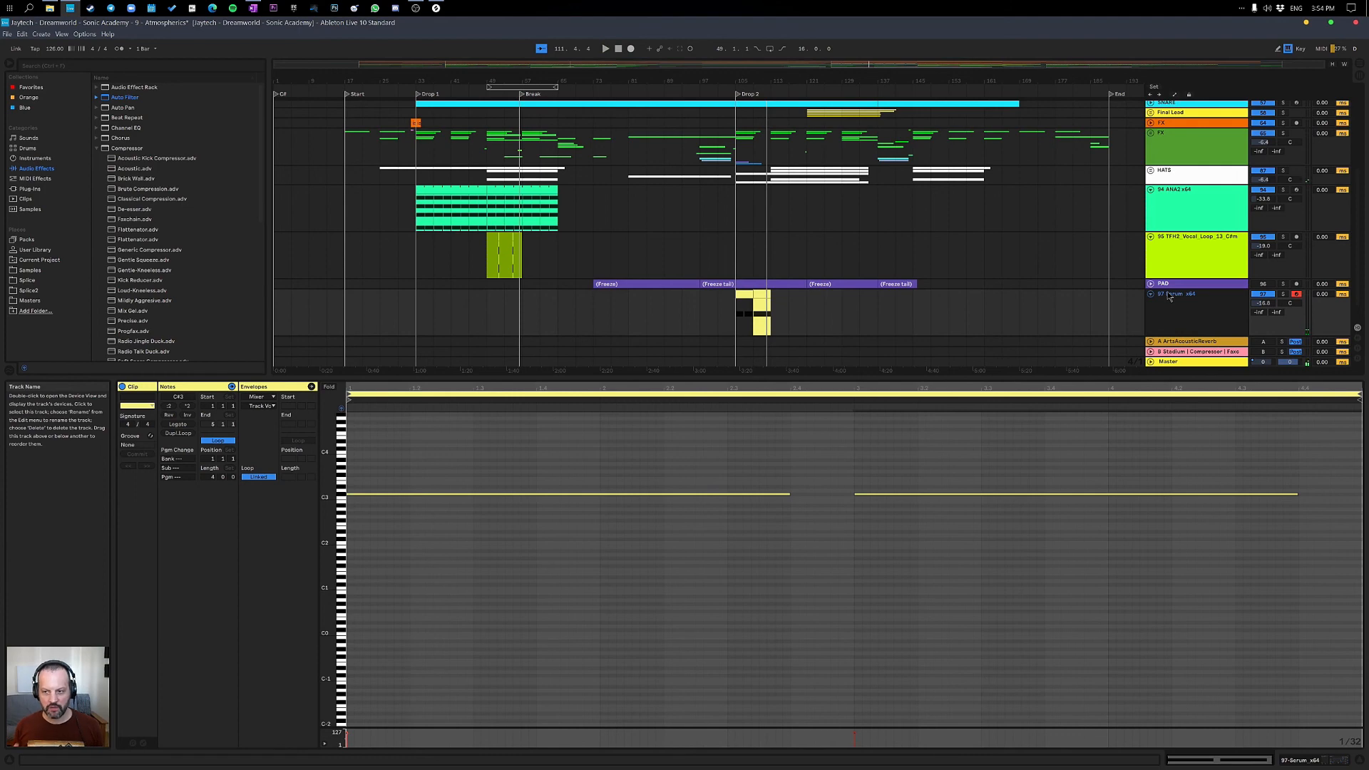
Show the Serum and vocal loop device chains, and fold the ANA2, vocal loop and Serum tracks.
{"action": "double_click", "coordinate": [1169, 296]}
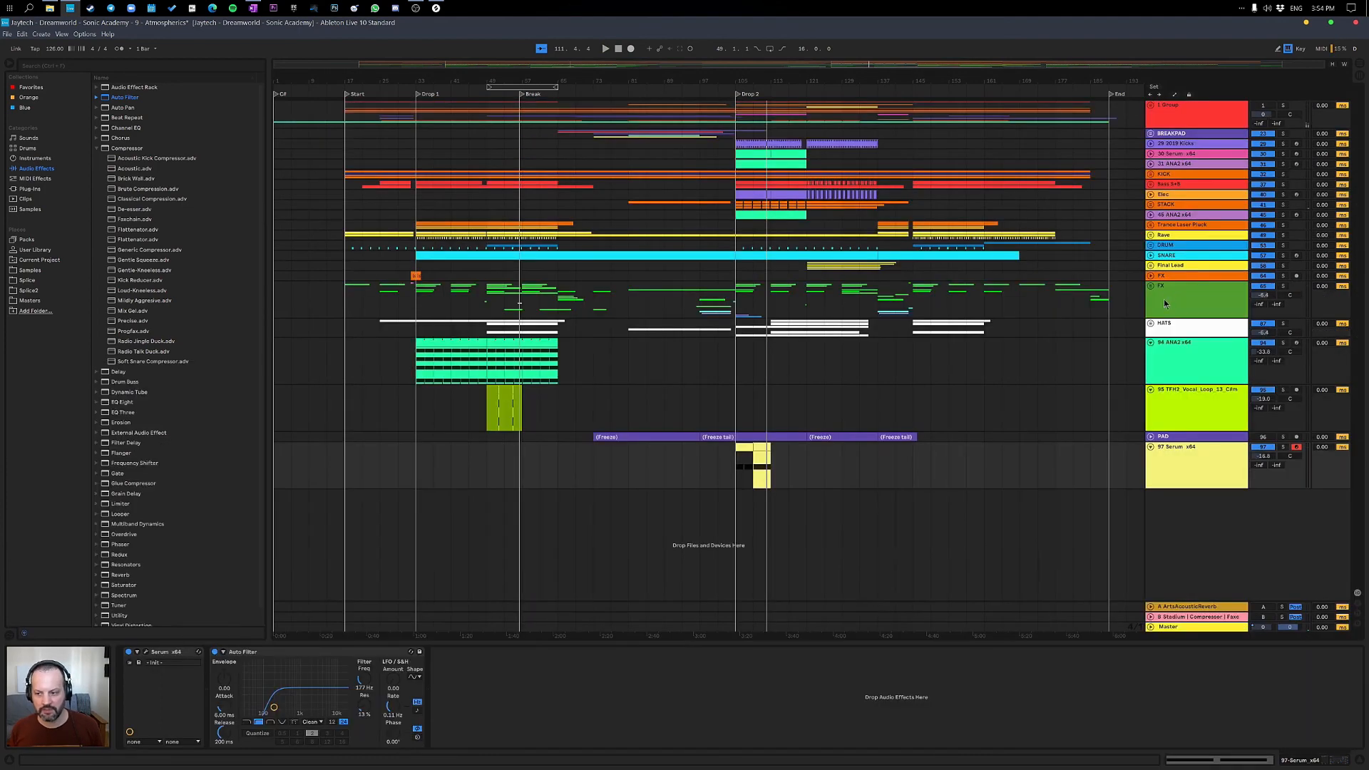
{"action": "left_click", "coordinate": [1163, 418]}
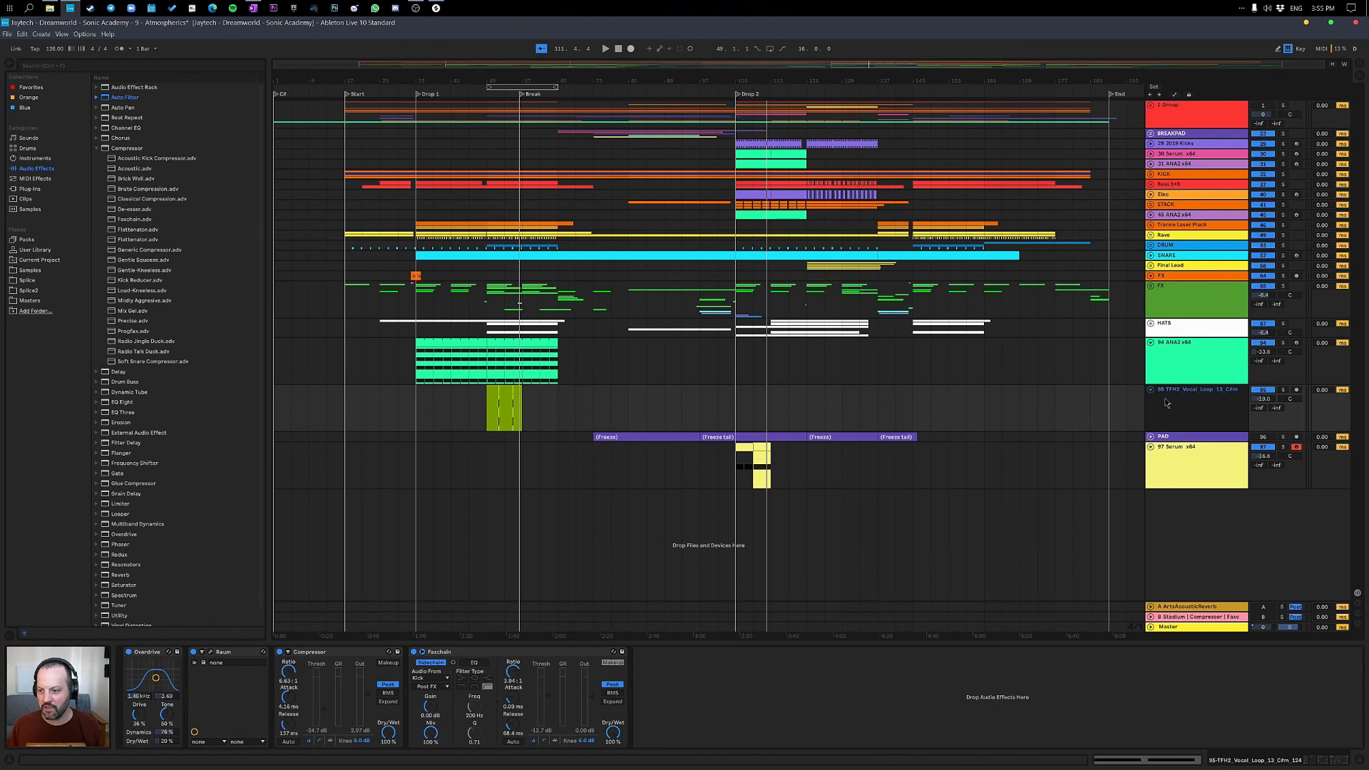
{"action": "left_click", "coordinate": [1150, 343]}
{"action": "left_click", "coordinate": [1150, 353]}
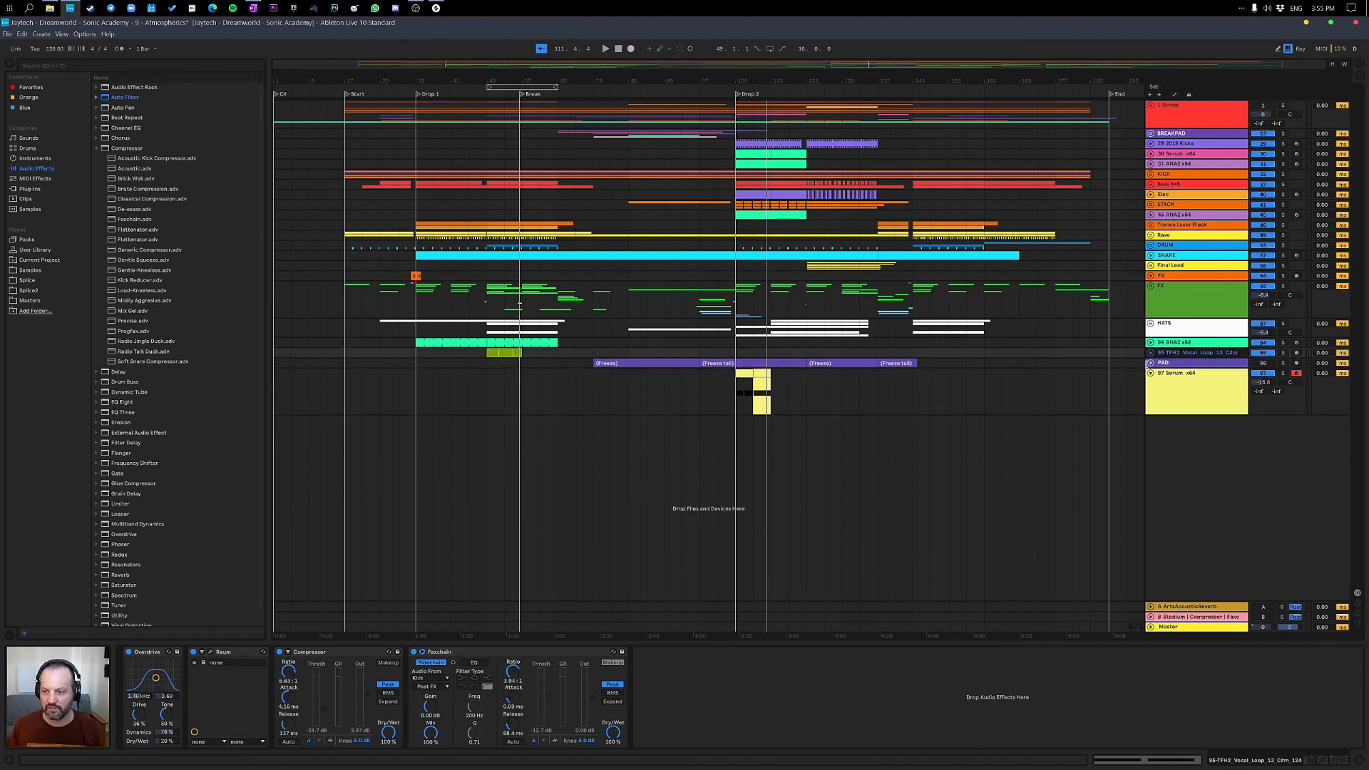
{"action": "left_click", "coordinate": [1167, 378]}
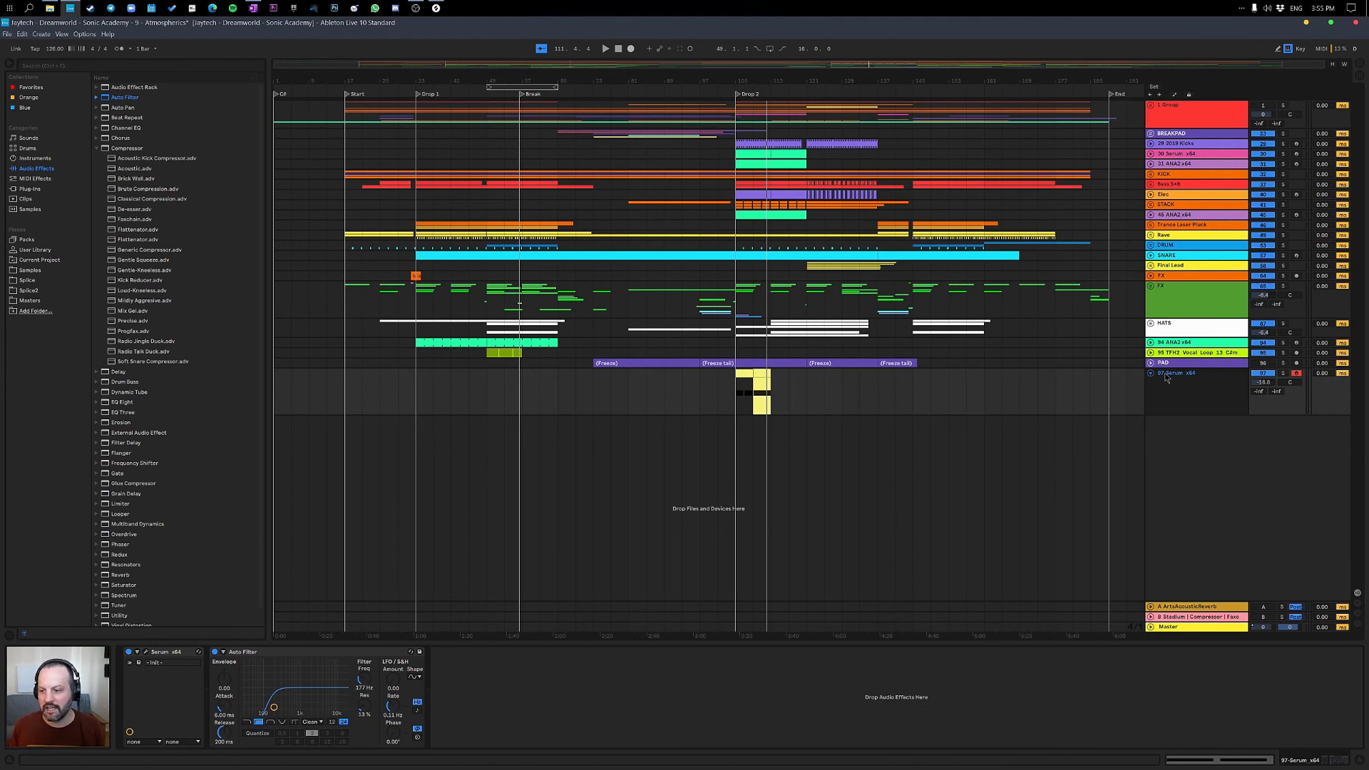
{"action": "left_click", "coordinate": [1150, 373]}
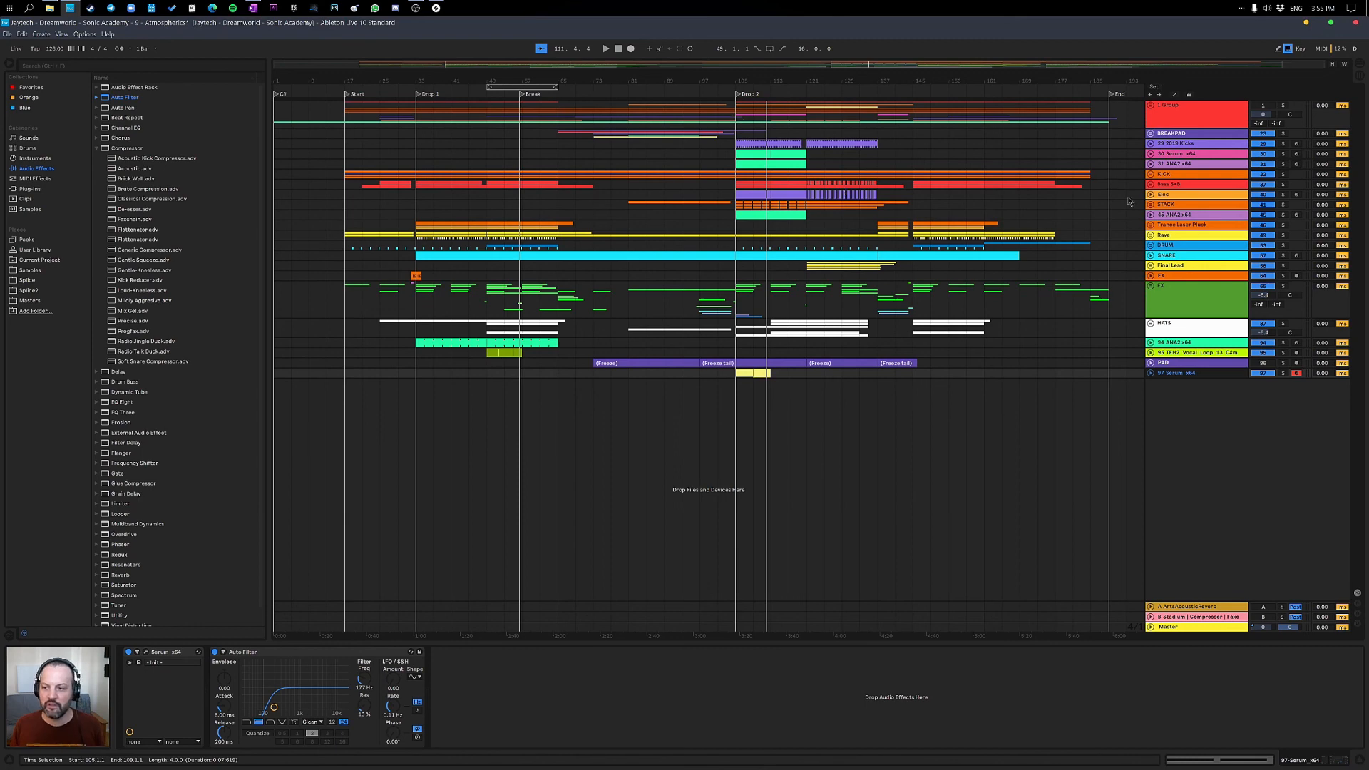
{"action": "left_click", "coordinate": [1181, 291]}
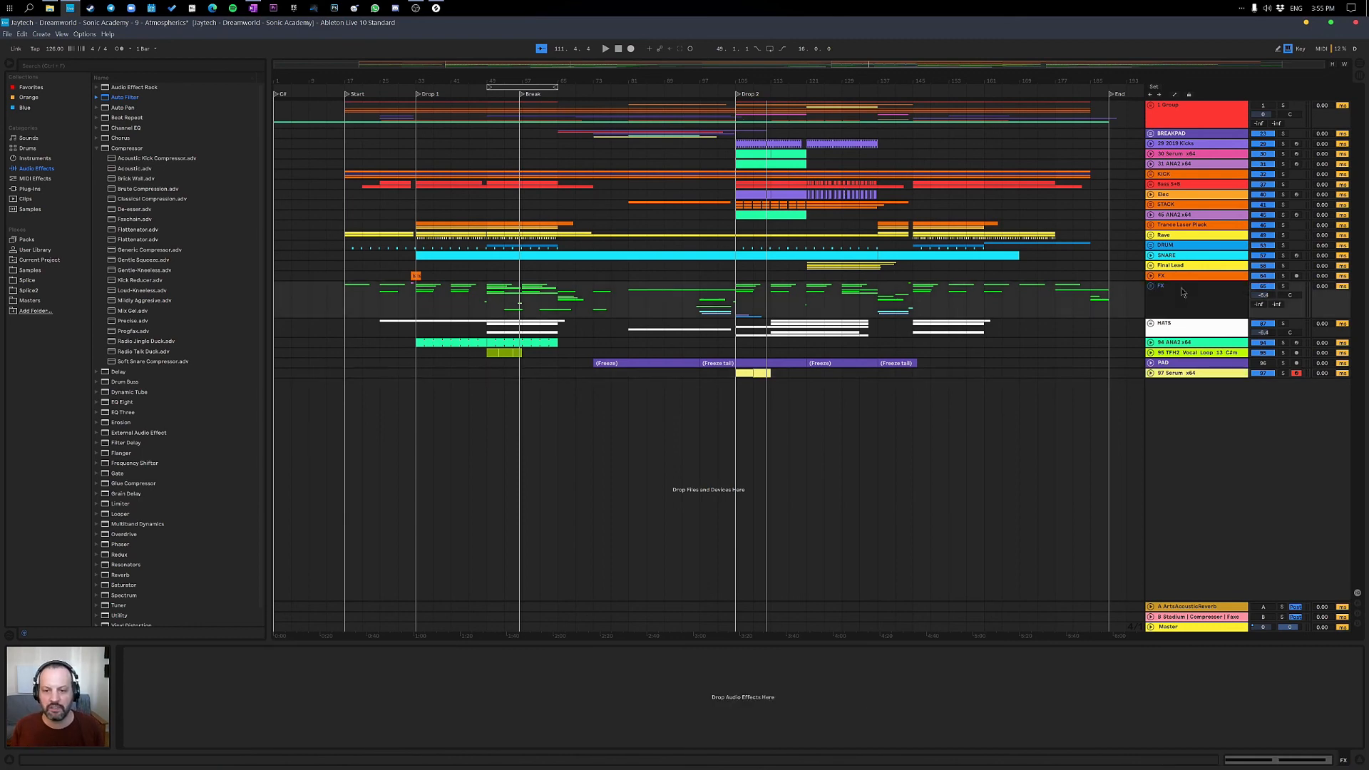